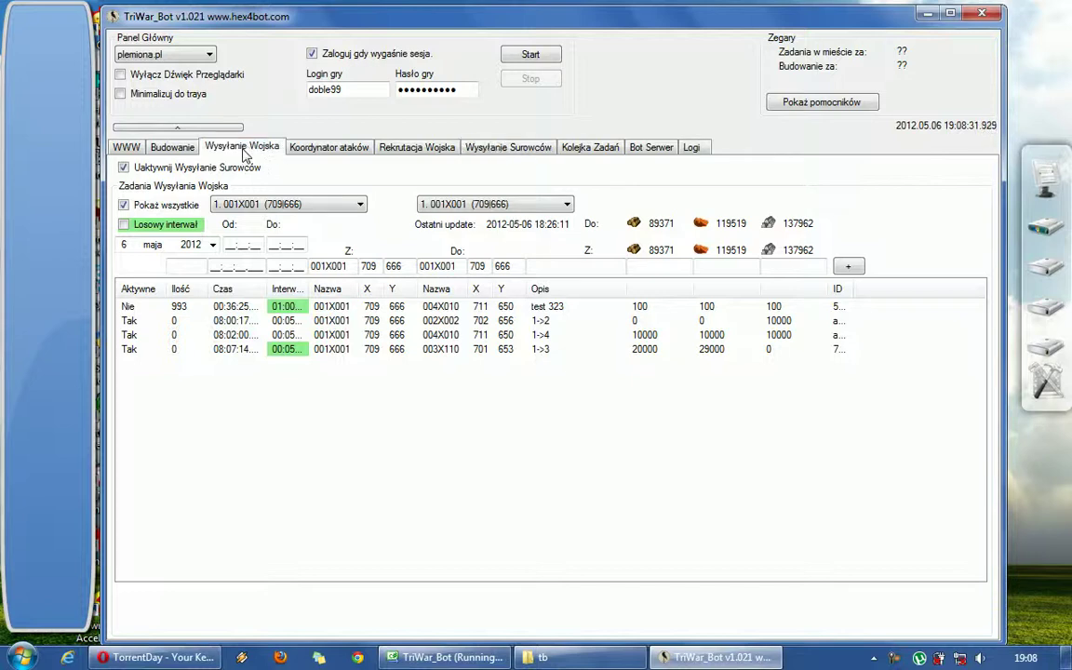
# Step: In Wysyłanie Surowców, choose 002X002 (702|656) as the source village and 003X110 (701|653) as the destination
pyautogui.click(509, 148)
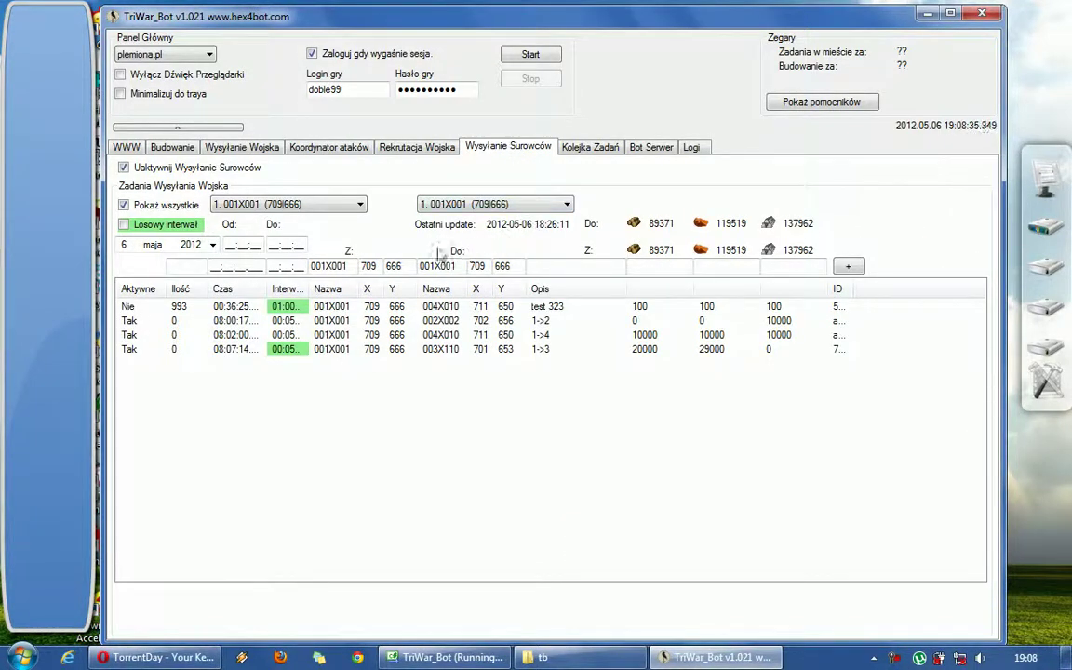
pyautogui.click(321, 203)
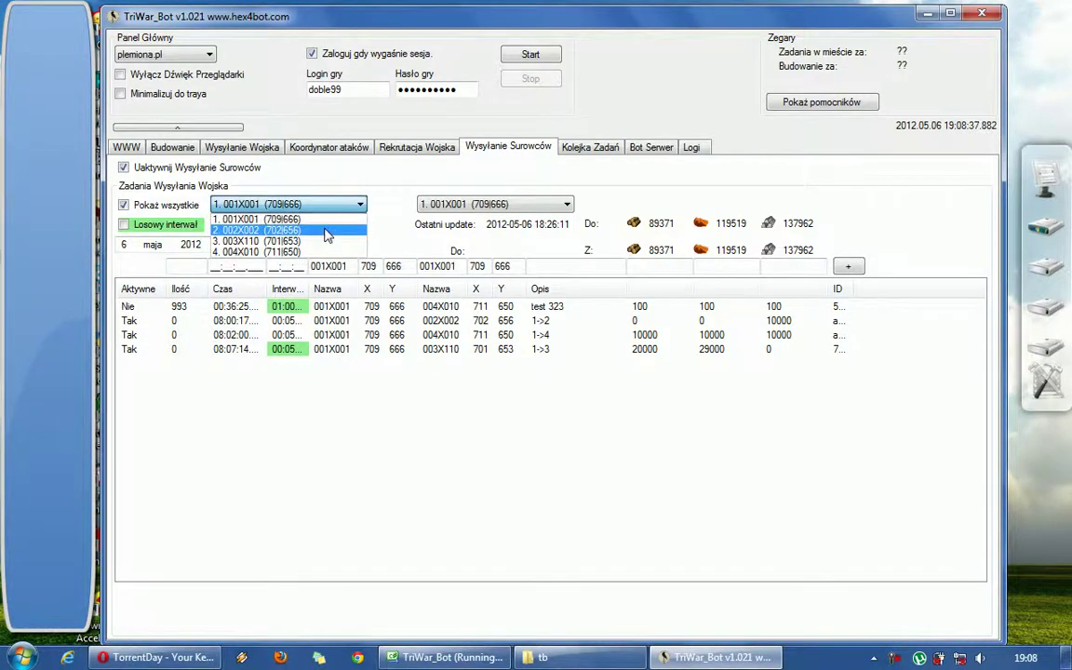
pyautogui.click(325, 235)
pyautogui.click(446, 206)
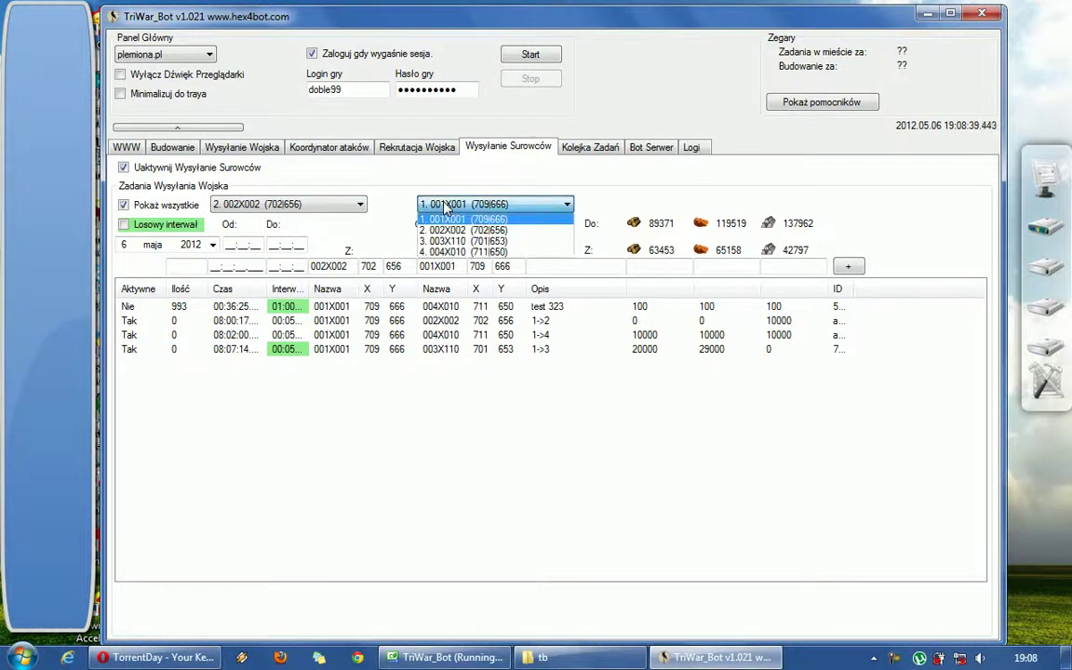
pyautogui.click(479, 242)
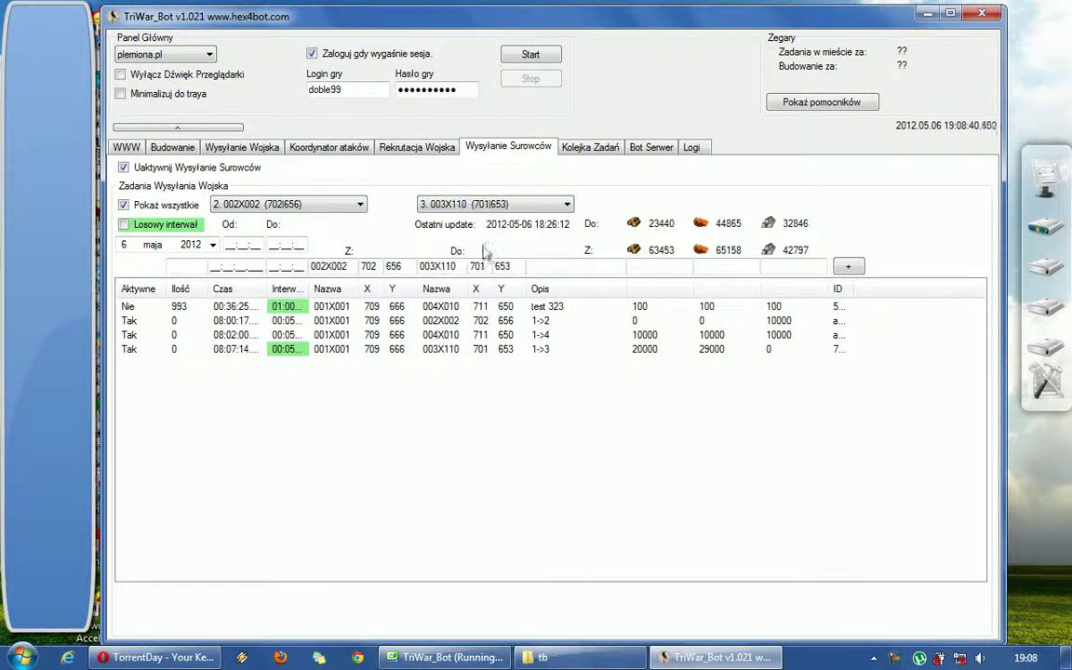
# Step: Set the new transport's time to 11:11:11,111, its interval to 01:00:00 and its description to "testowy"
pyautogui.click(213, 268)
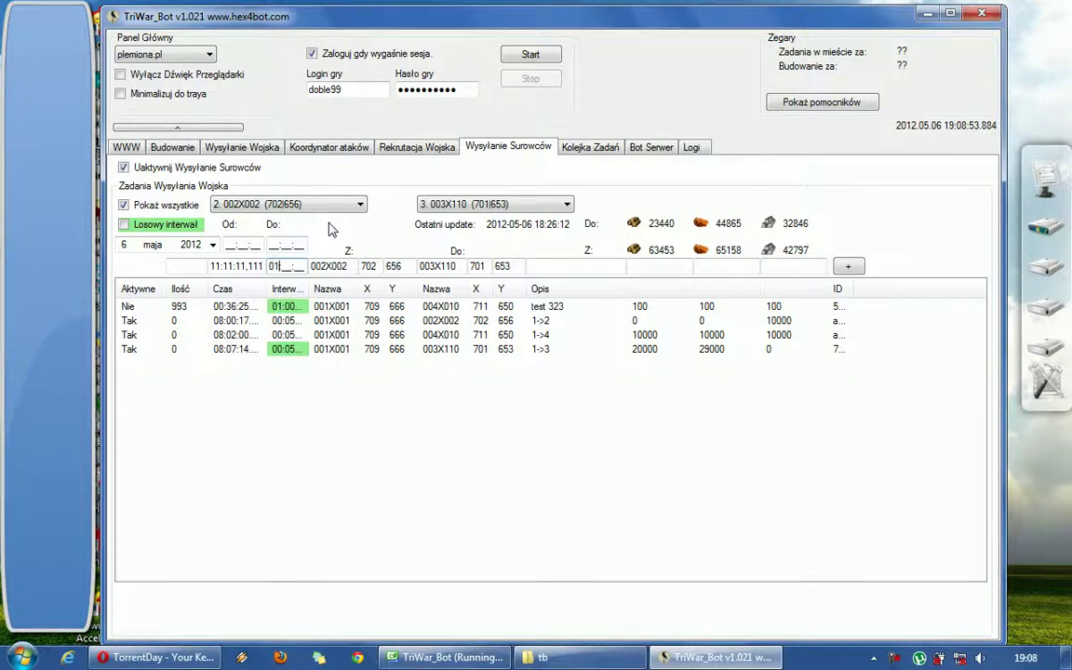
pyautogui.write('000')
pyautogui.click(575, 269)
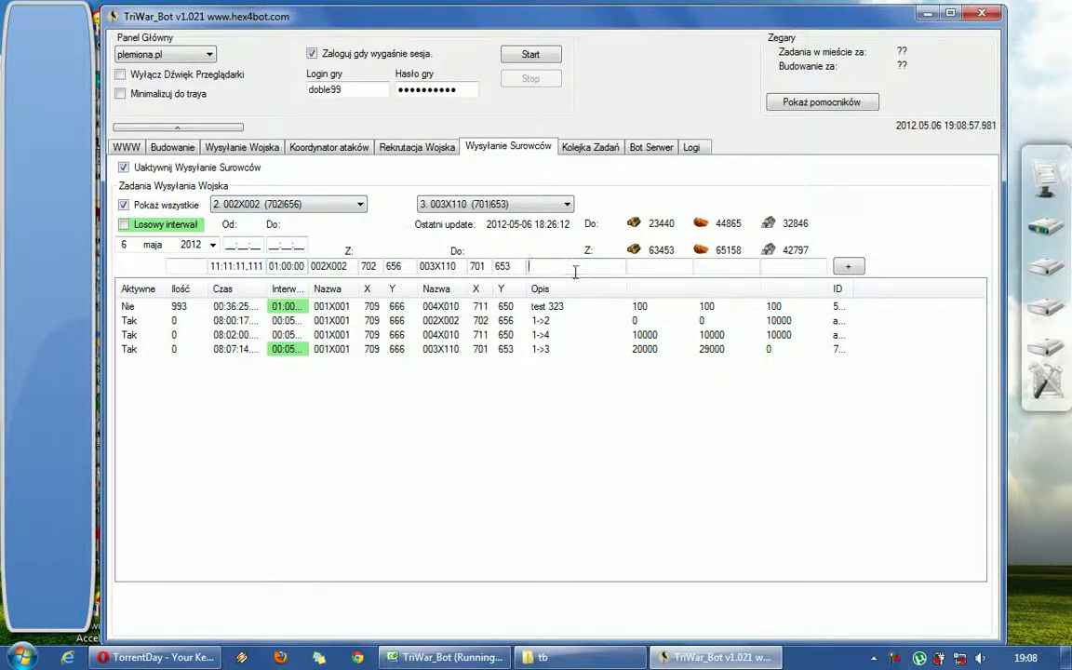
pyautogui.write('1->')
pyautogui.write('ow')
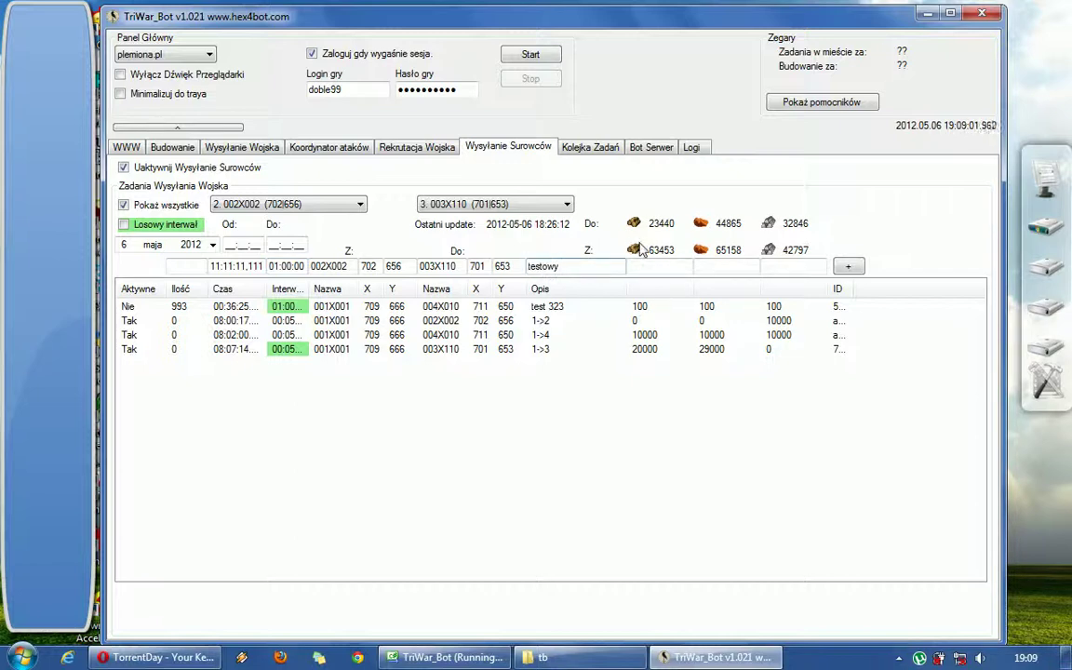
# Step: Enter 1000 for each of the three resources, set the count to 0 and add the transport task to the list
pyautogui.click(656, 266)
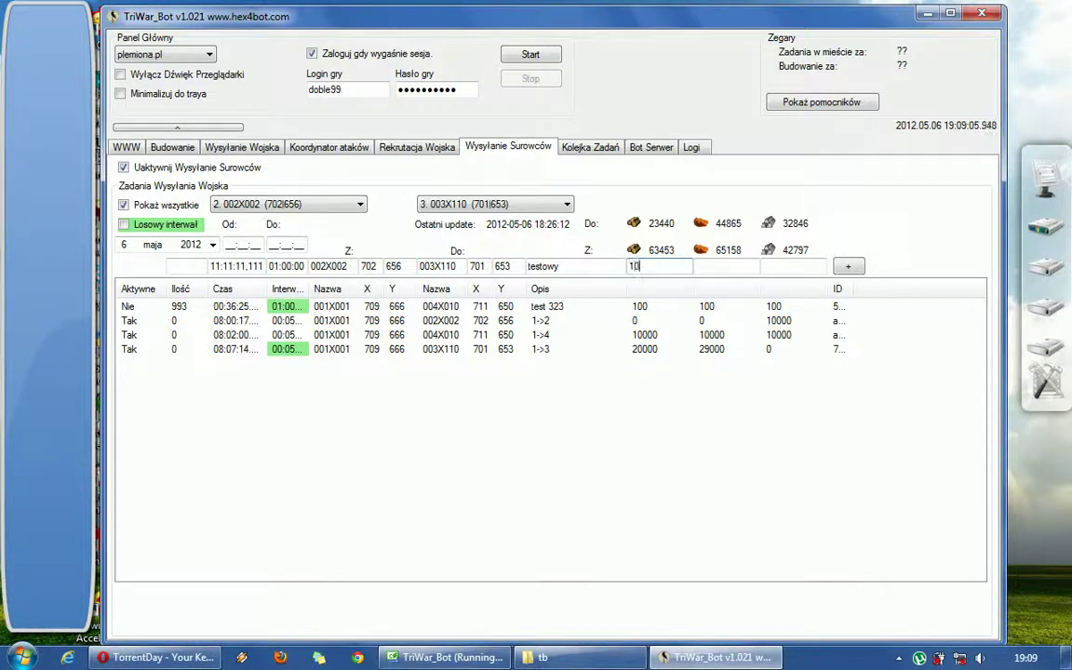
pyautogui.write('1000')
pyautogui.press('Tab')
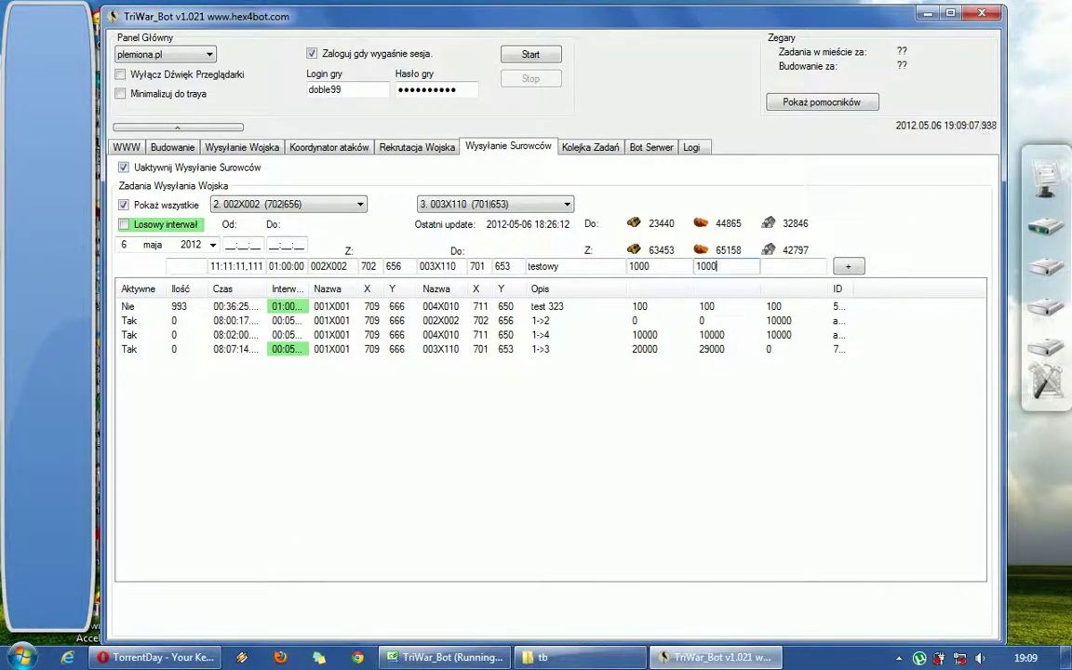
pyautogui.click(769, 266)
pyautogui.write('1000')
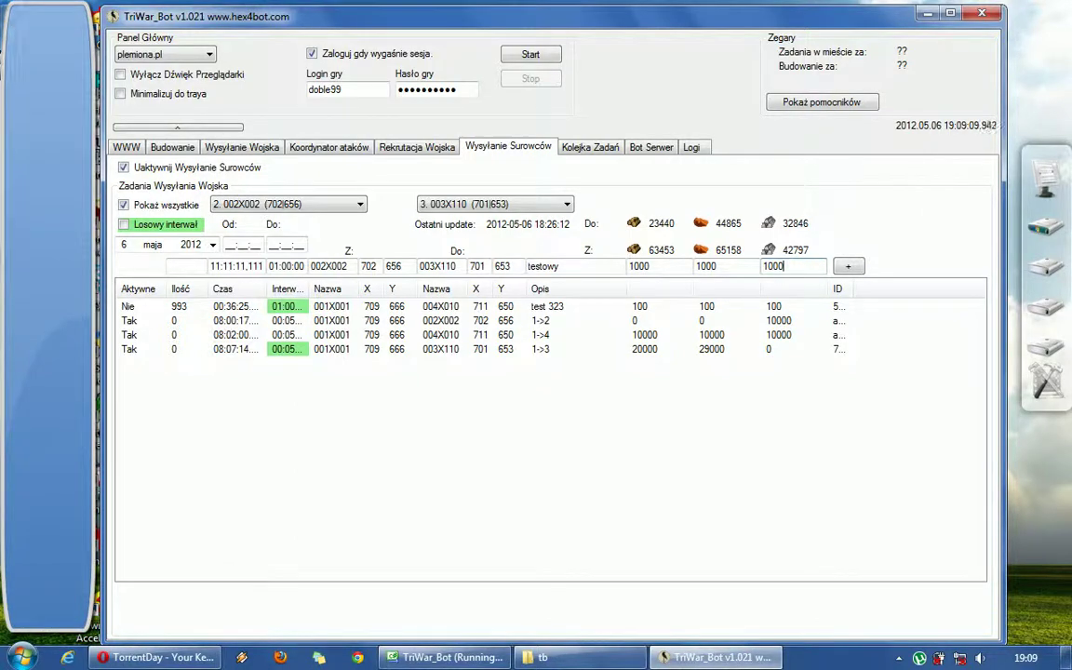
pyautogui.moveTo(222, 267); pyautogui.dragTo(274, 267)
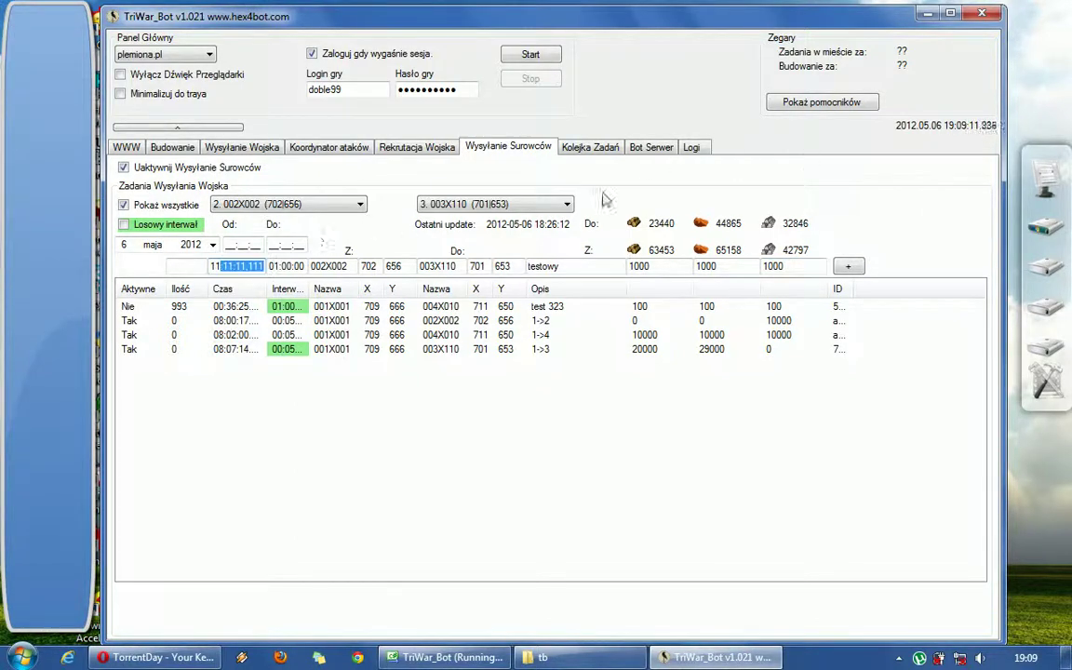
pyautogui.click(196, 267)
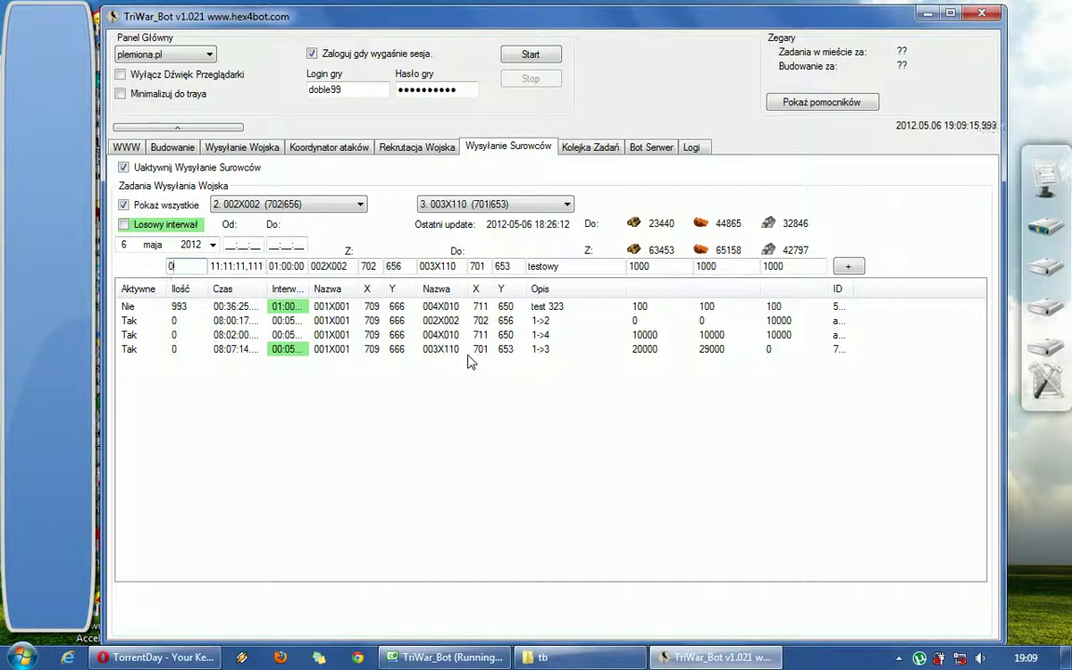
pyautogui.click(845, 266)
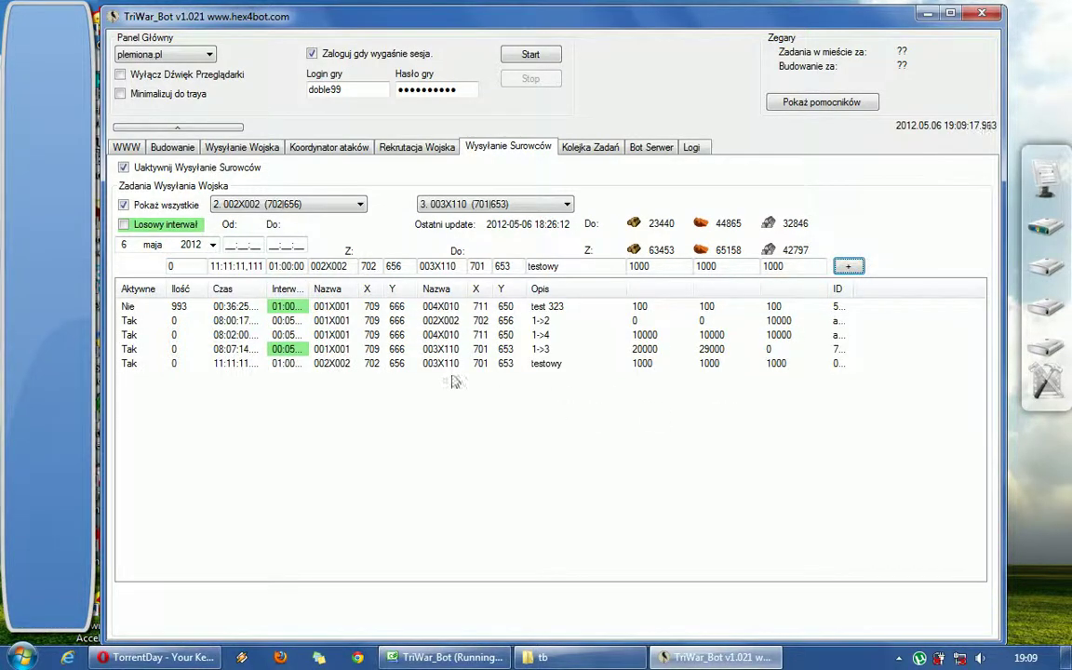
pyautogui.click(346, 322)
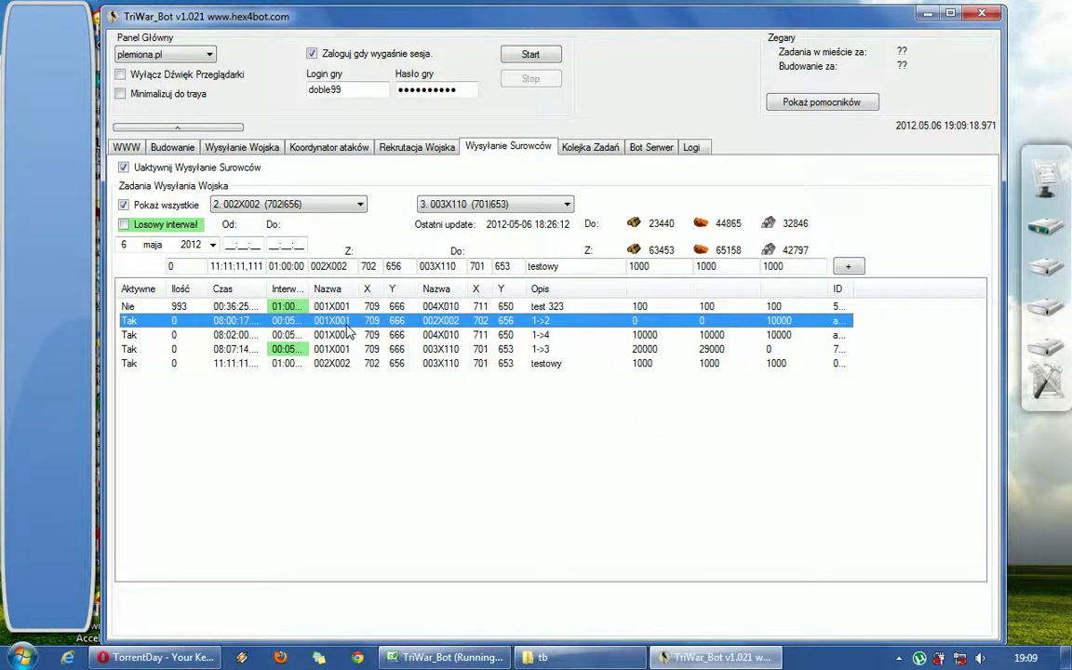
pyautogui.click(590, 151)
pyautogui.click(519, 149)
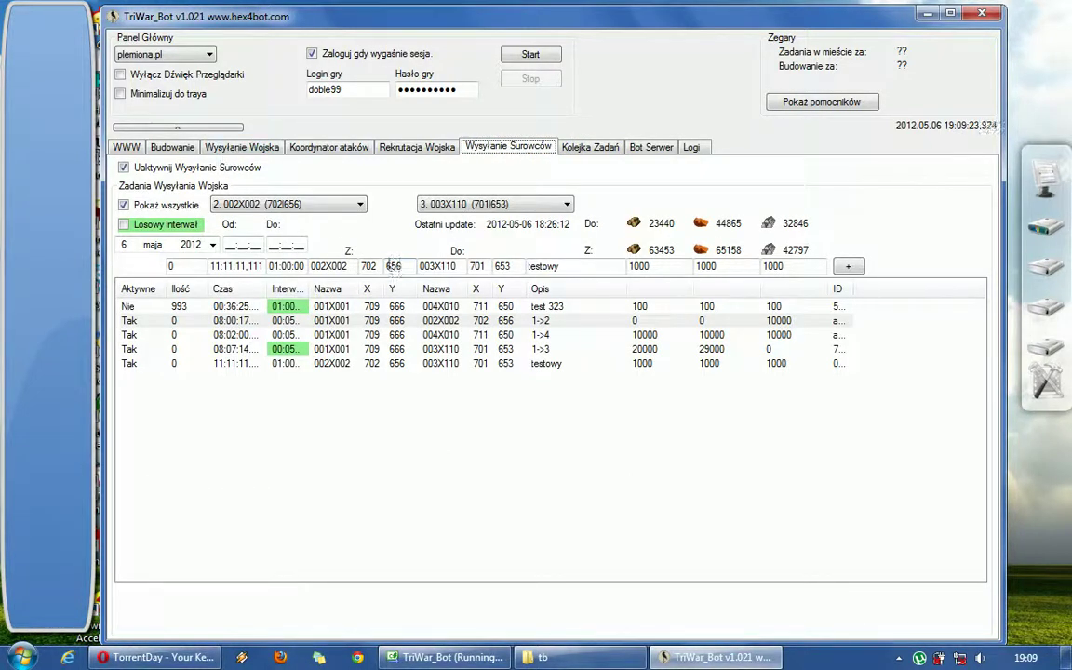
# Step: Try 004X010 (711|650) as the transport form's destination village, and finally set it to 002X002 (702|656)
pyautogui.click(452, 207)
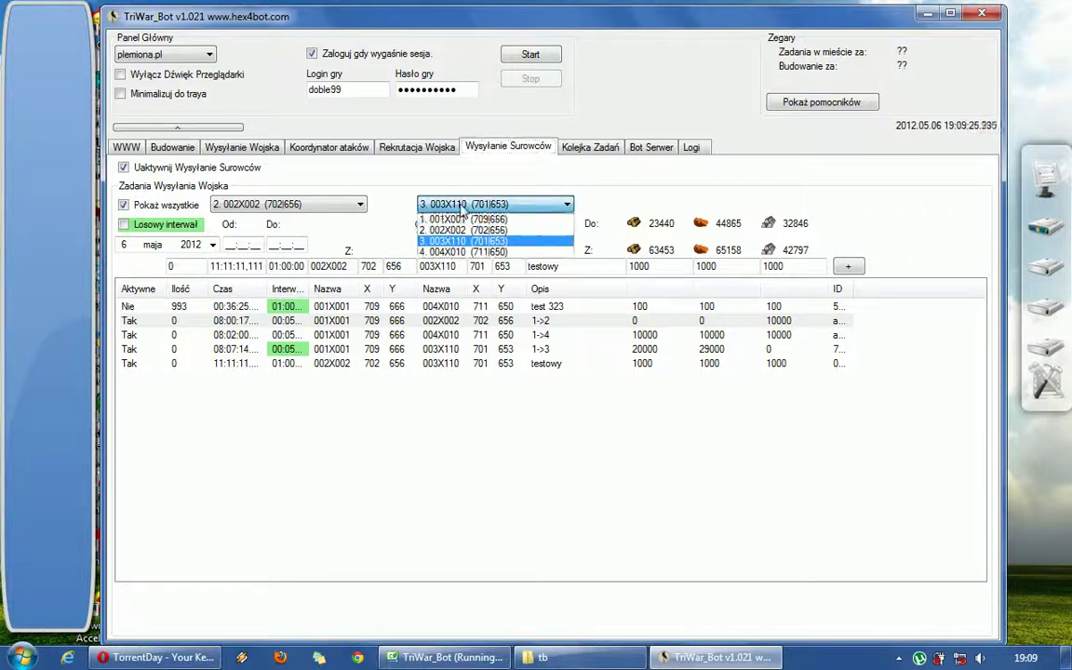
pyautogui.click(481, 259)
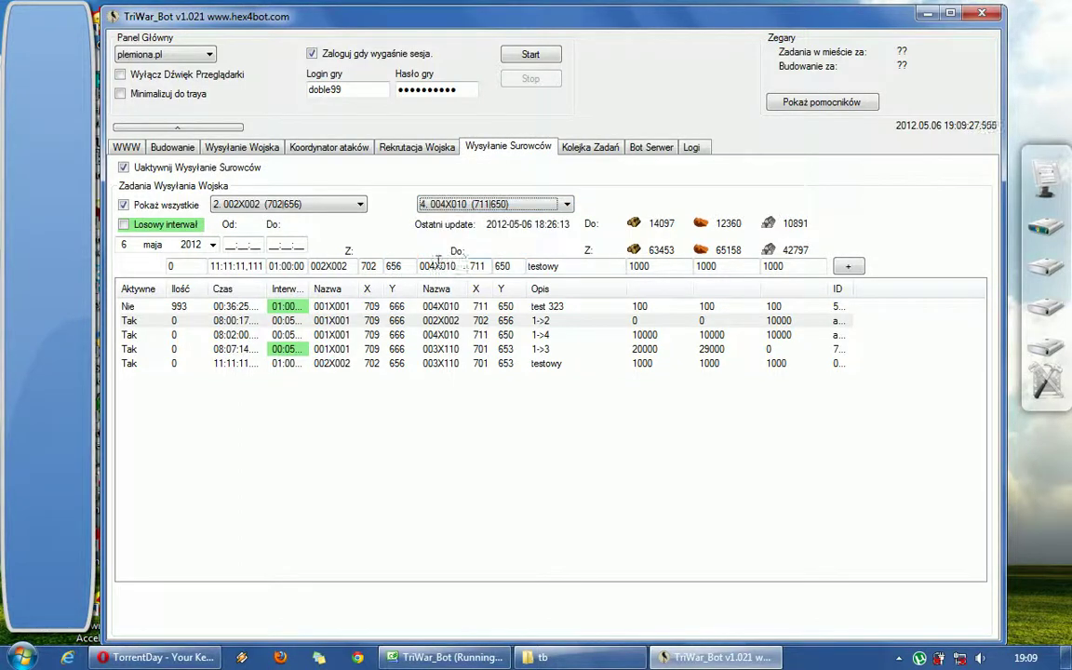
pyautogui.moveTo(424, 266); pyautogui.dragTo(526, 271)
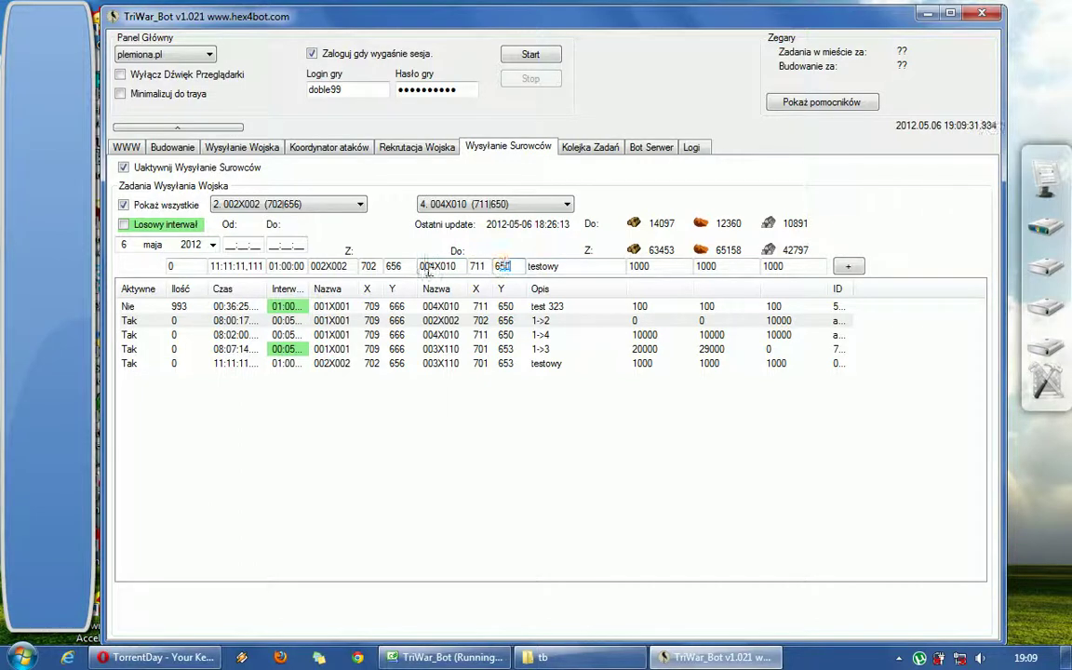
pyautogui.doubleClick(434, 266)
pyautogui.click(488, 203)
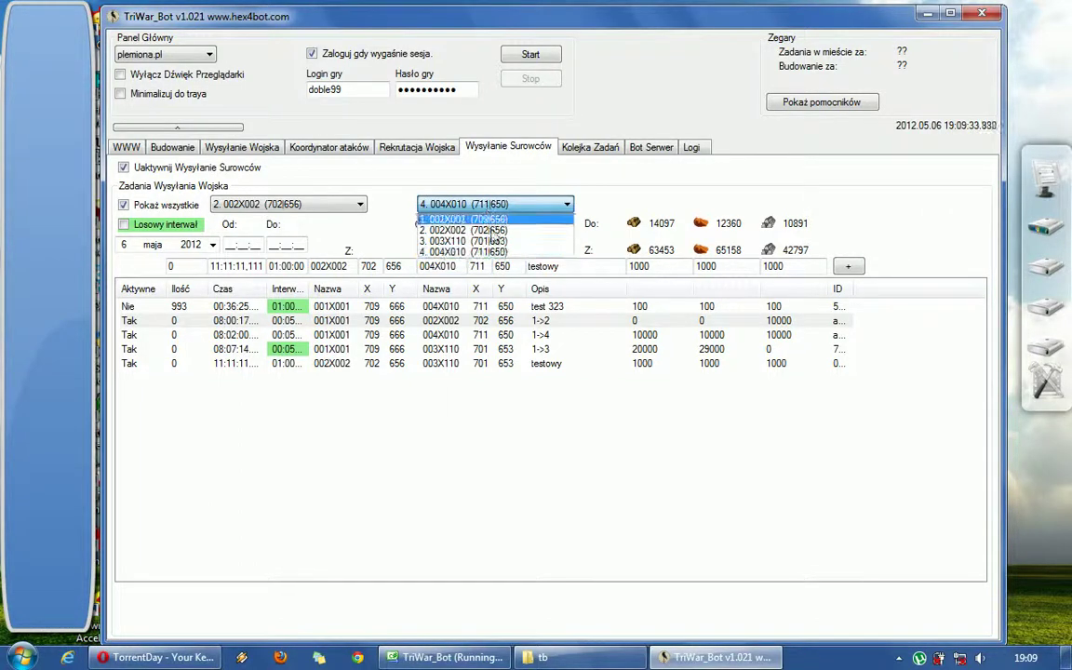
pyautogui.click(461, 230)
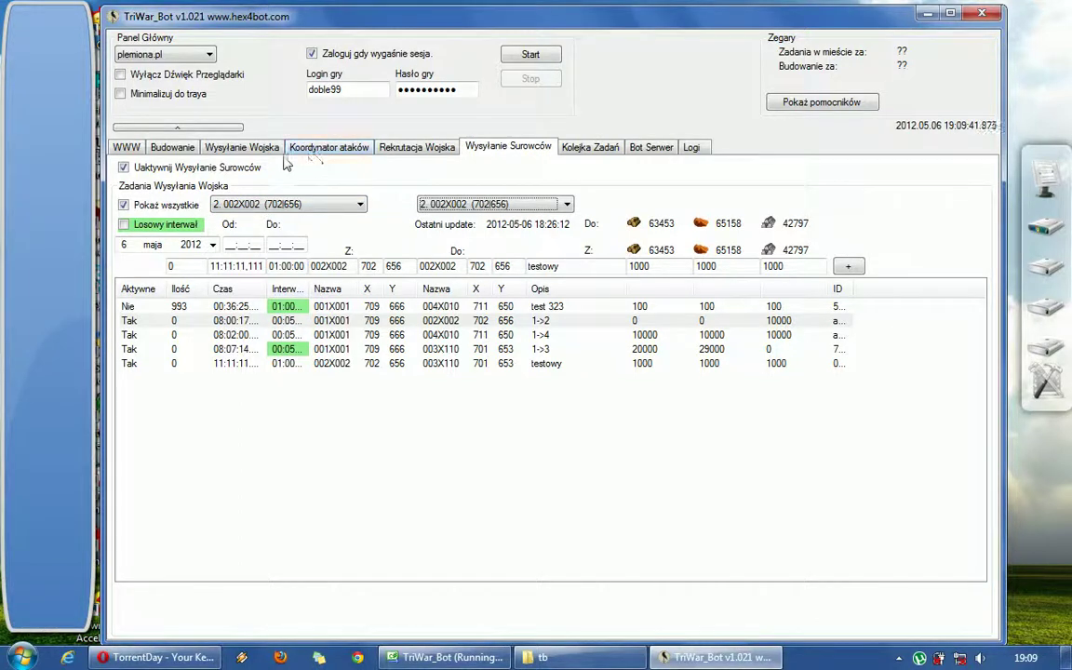
pyautogui.click(228, 147)
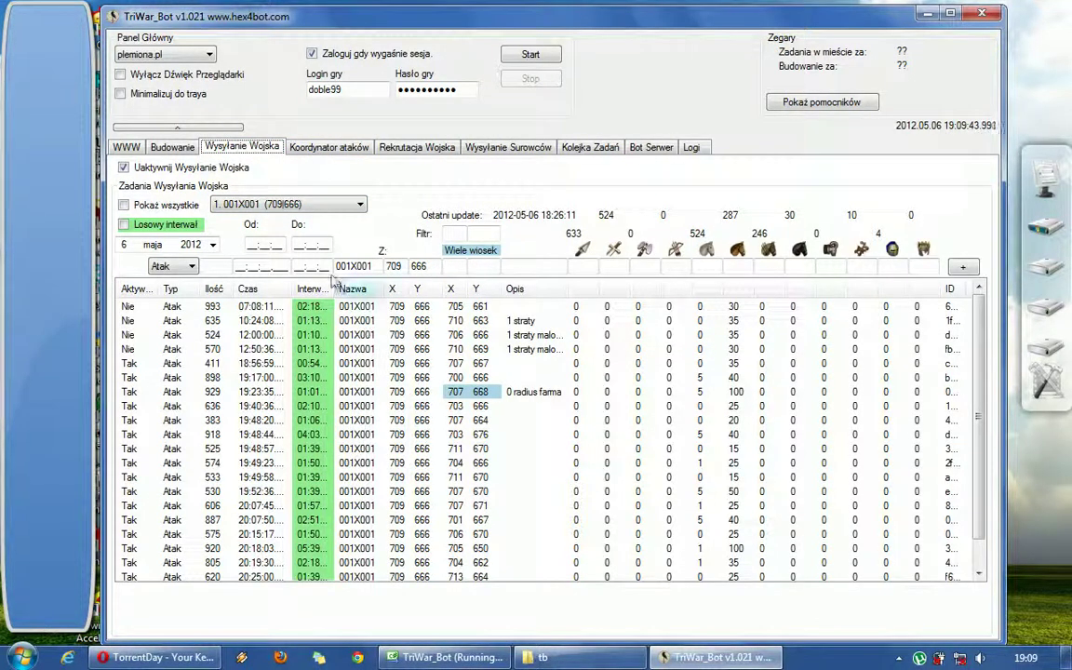
pyautogui.click(310, 153)
pyautogui.click(402, 148)
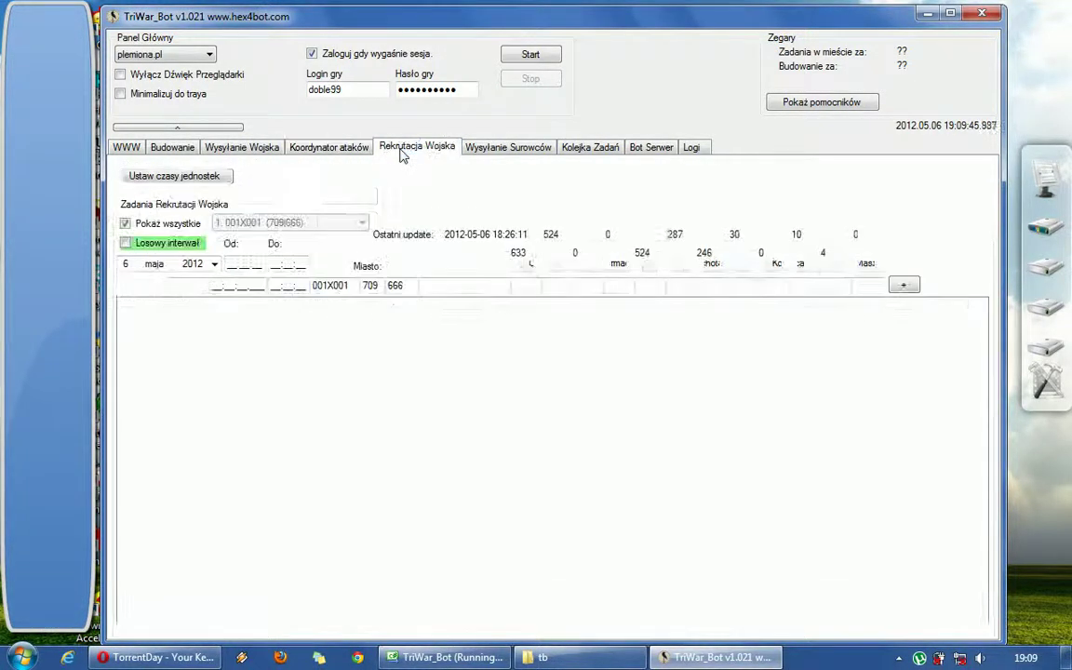
pyautogui.click(247, 147)
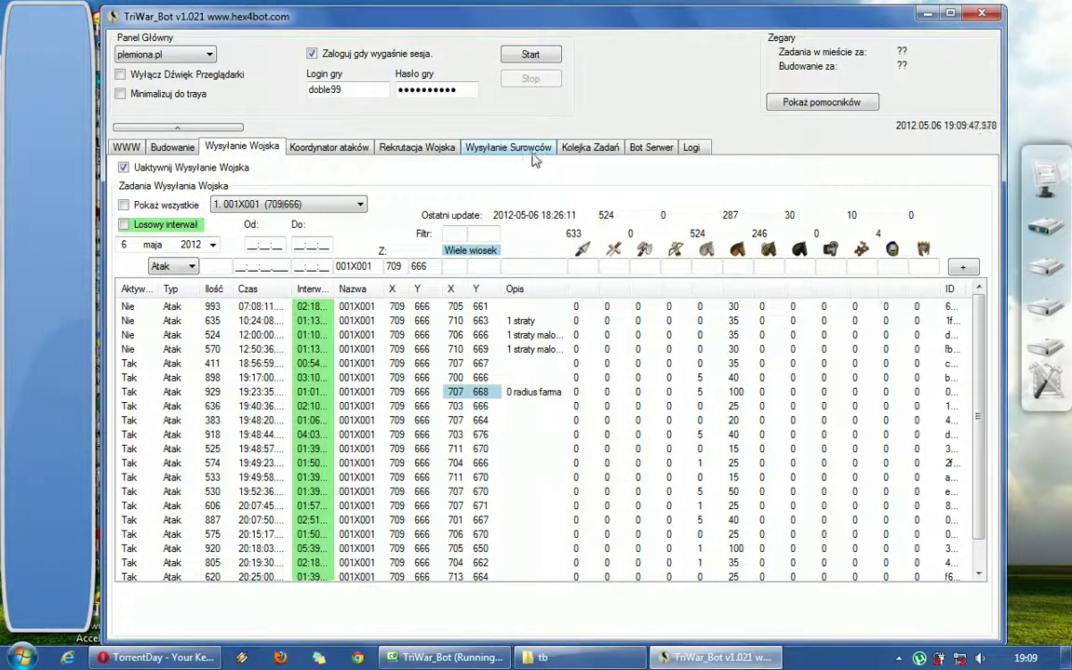
pyautogui.click(482, 147)
# Step: In Wysyłanie Wojska, open the settings of the inactive attack task from 001X001 to 710|669 with count 570
pyautogui.click(226, 147)
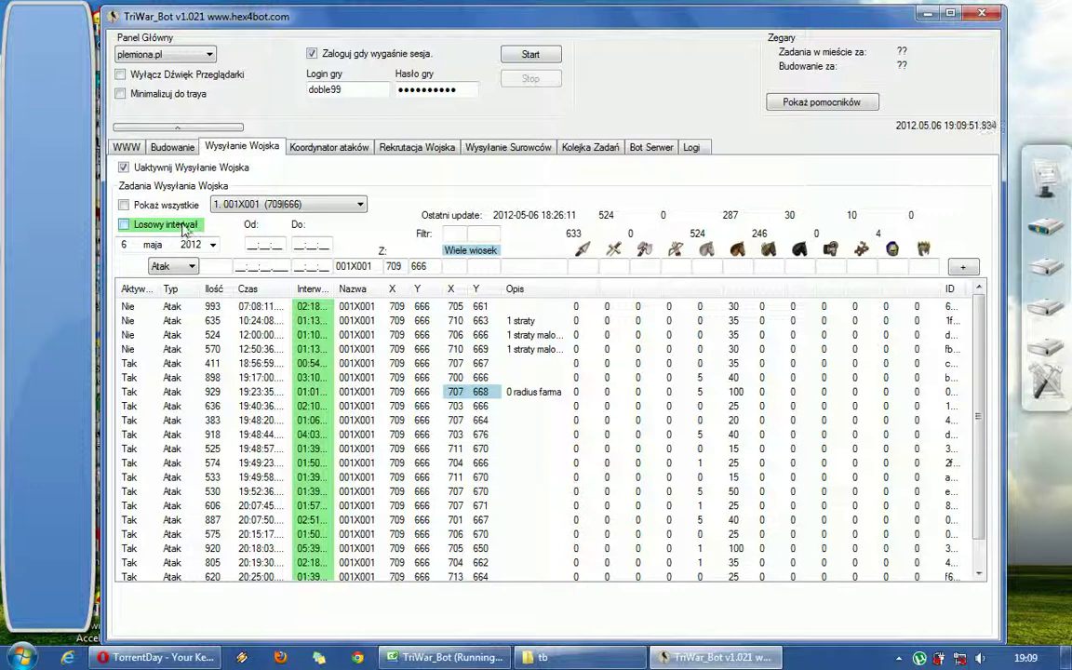
pyautogui.doubleClick(427, 363)
pyautogui.click(737, 169)
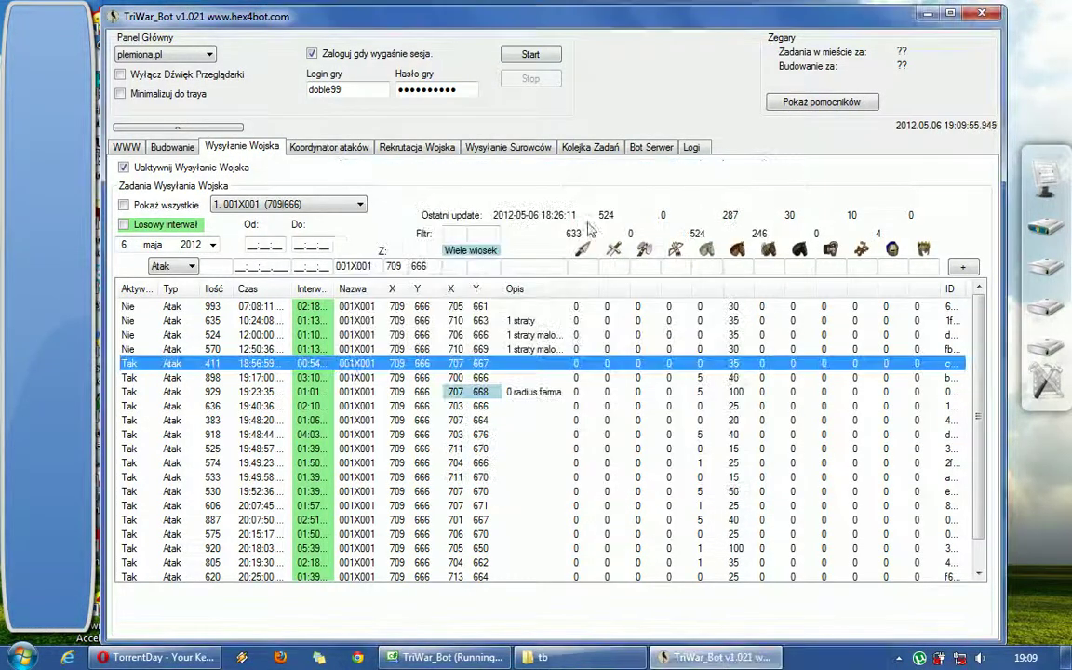
pyautogui.click(316, 381)
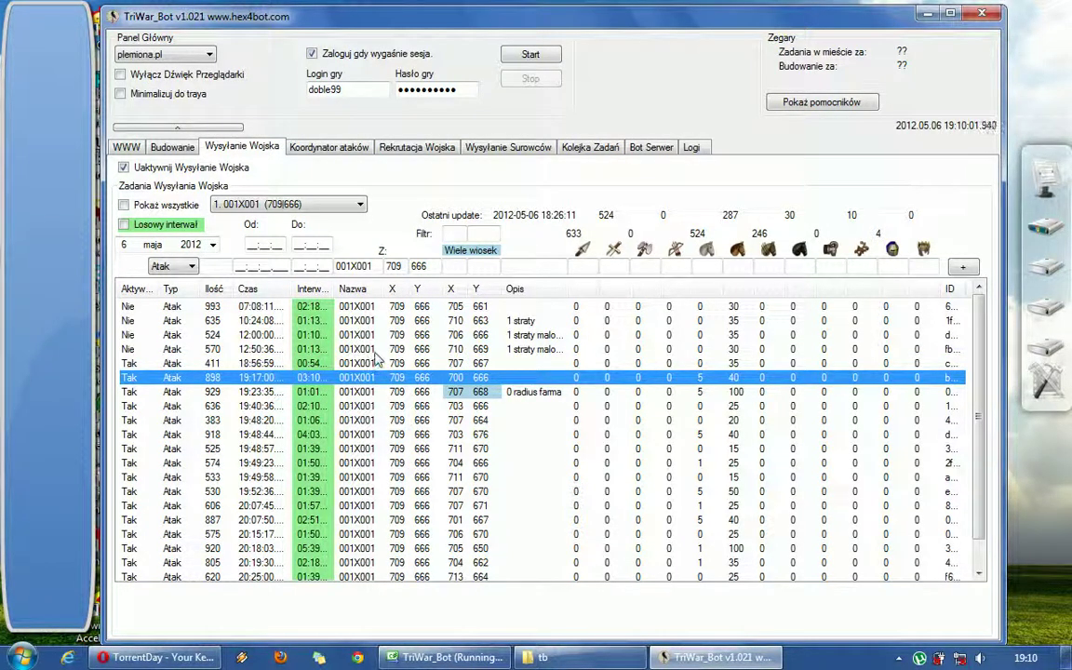
pyautogui.doubleClick(419, 349)
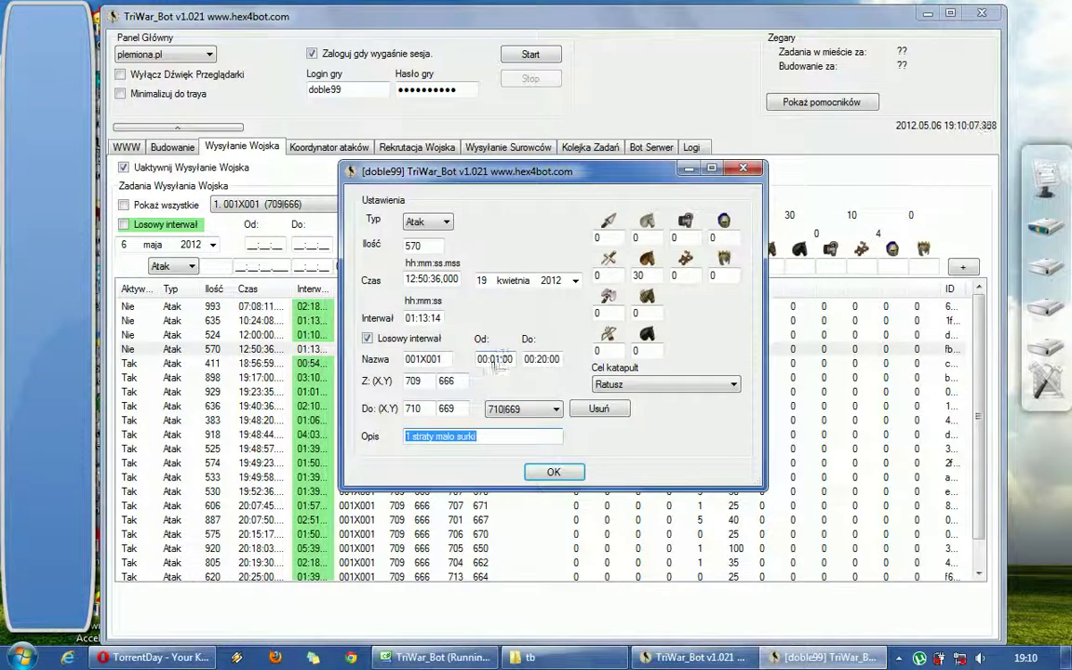
# Step: Examine the attack task's random interval limits (Od and Do) and compare them with its base interval
pyautogui.moveTo(491, 359); pyautogui.dragTo(516, 359)
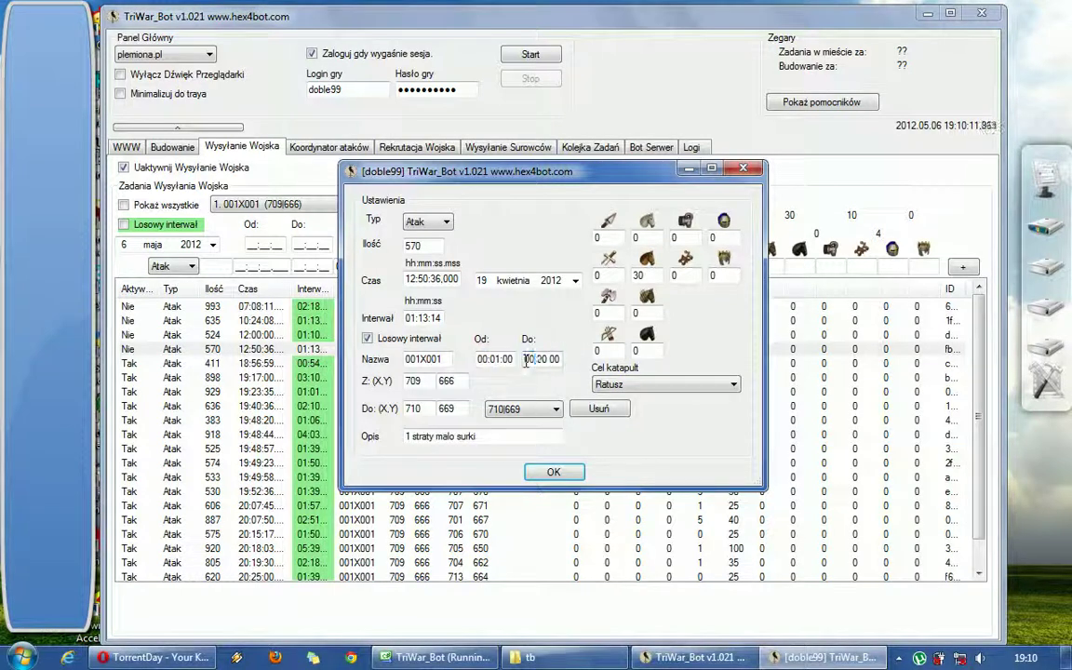
pyautogui.moveTo(526, 359); pyautogui.dragTo(560, 359)
pyautogui.click(558, 359)
pyautogui.moveTo(486, 359); pyautogui.dragTo(561, 365)
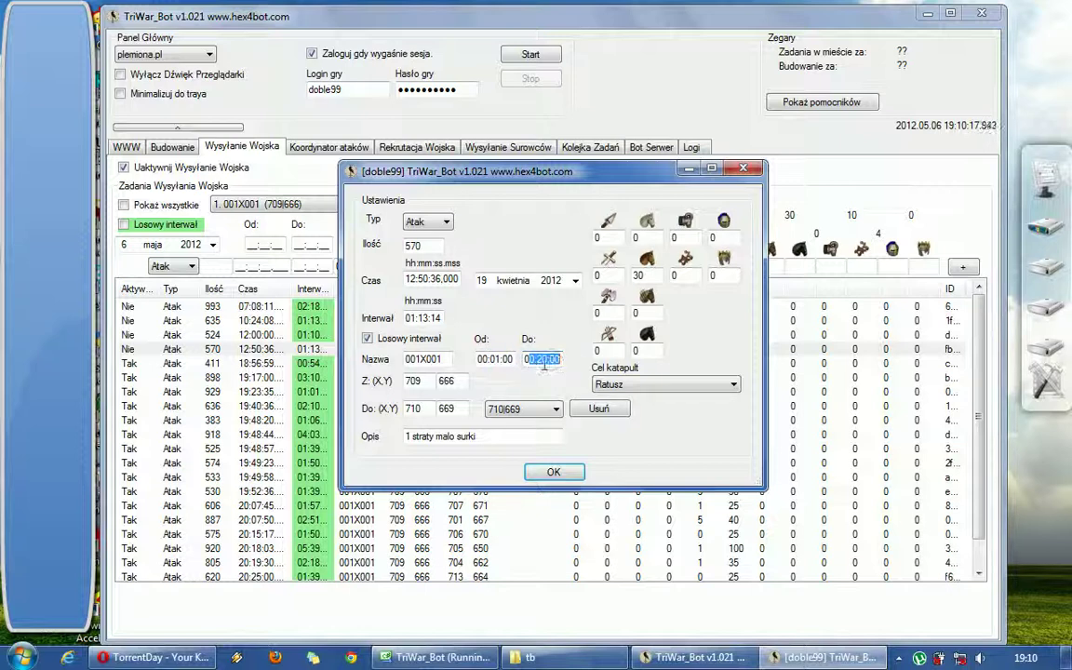
pyautogui.click(548, 364)
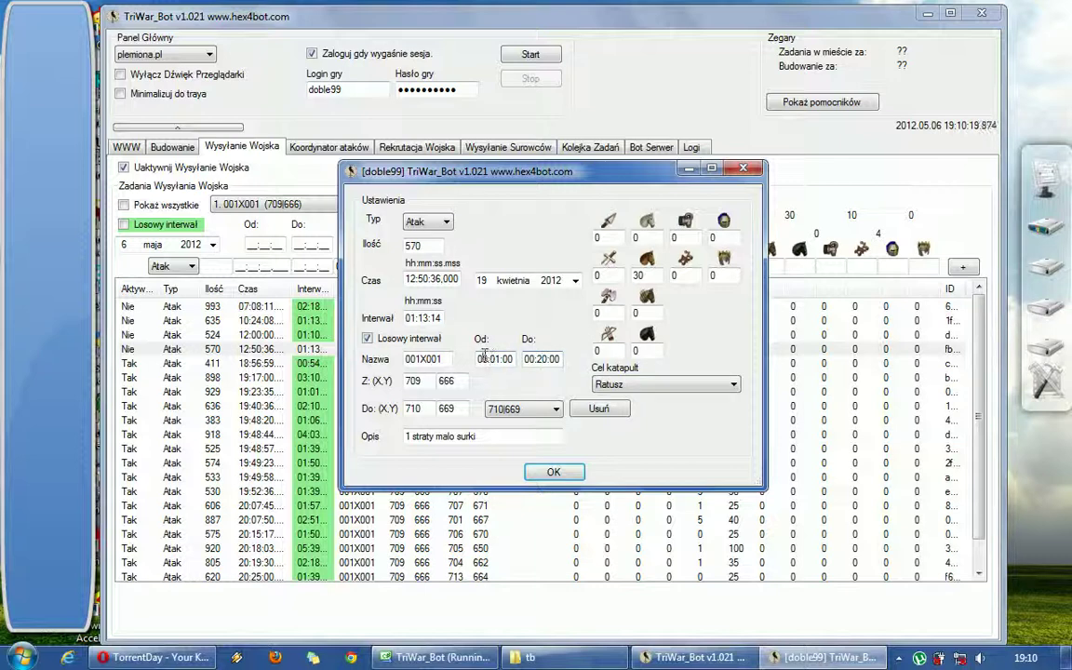
pyautogui.moveTo(478, 359); pyautogui.dragTo(514, 360)
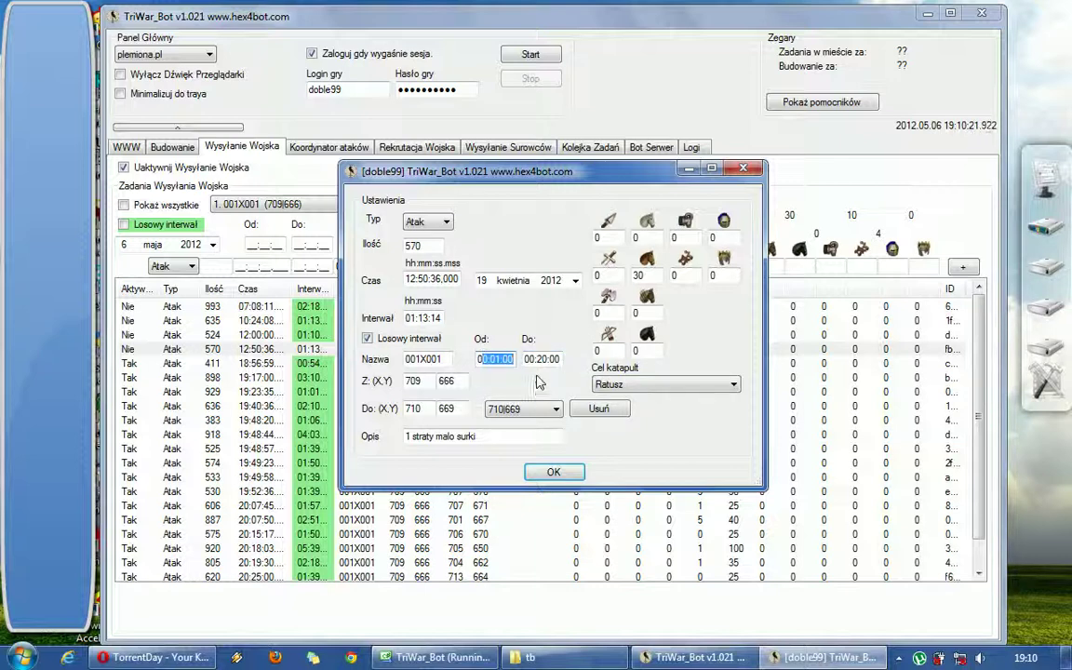
pyautogui.moveTo(527, 360)
pyautogui.mouseDown()
pyautogui.moveTo(561, 362)
pyautogui.moveTo(496, 361)
pyautogui.moveTo(543, 364)
pyautogui.mouseUp()
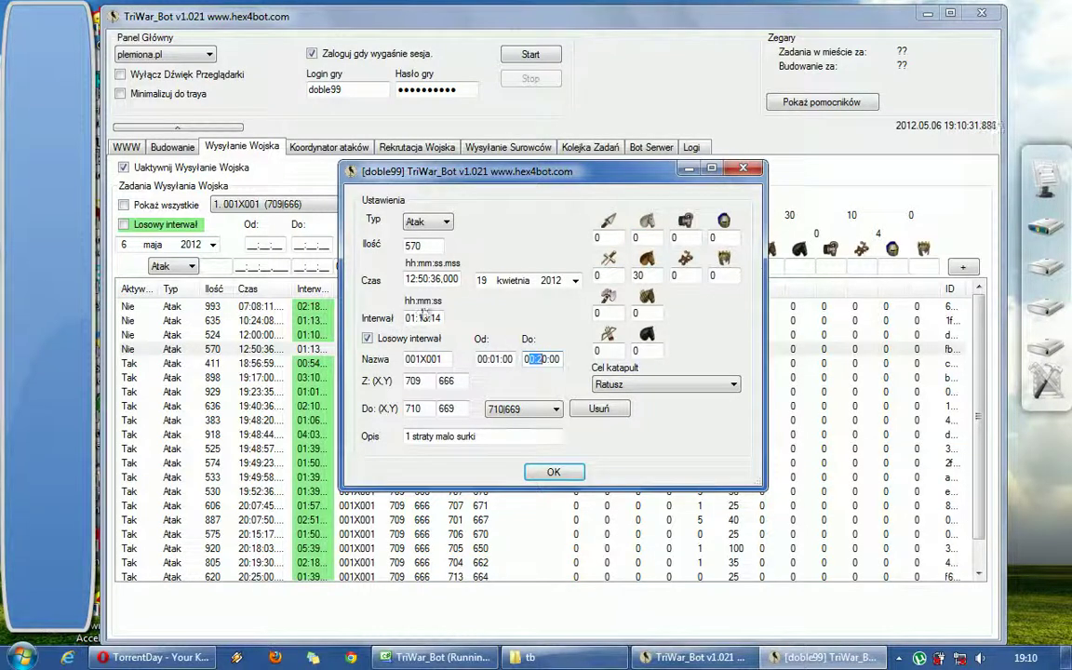
pyautogui.moveTo(407, 318); pyautogui.dragTo(475, 321)
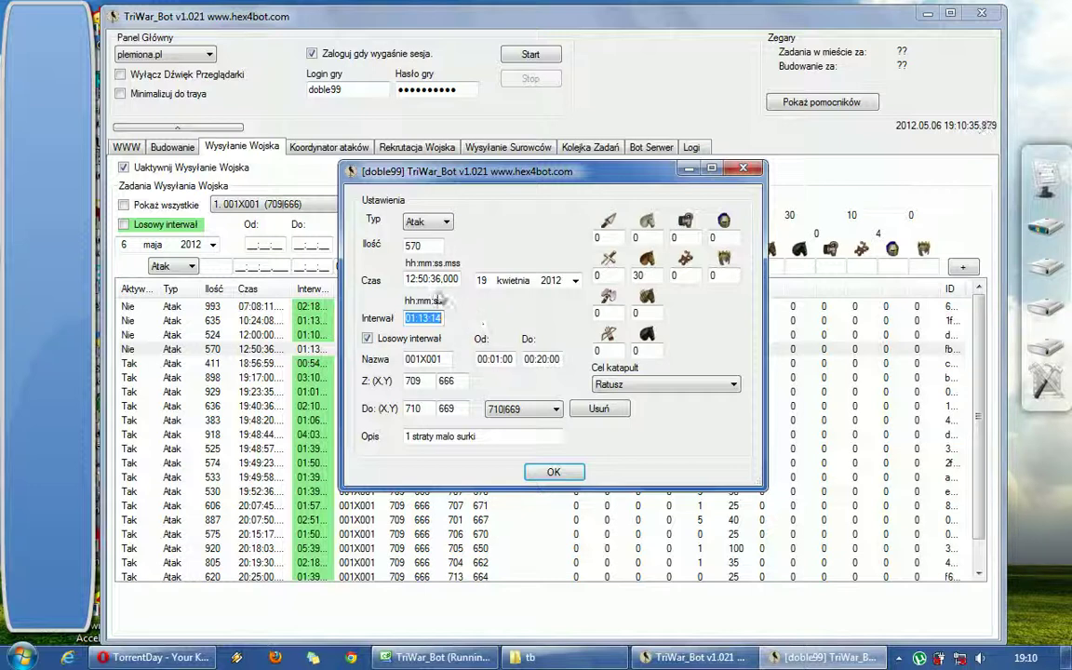
pyautogui.moveTo(536, 359); pyautogui.dragTo(564, 365)
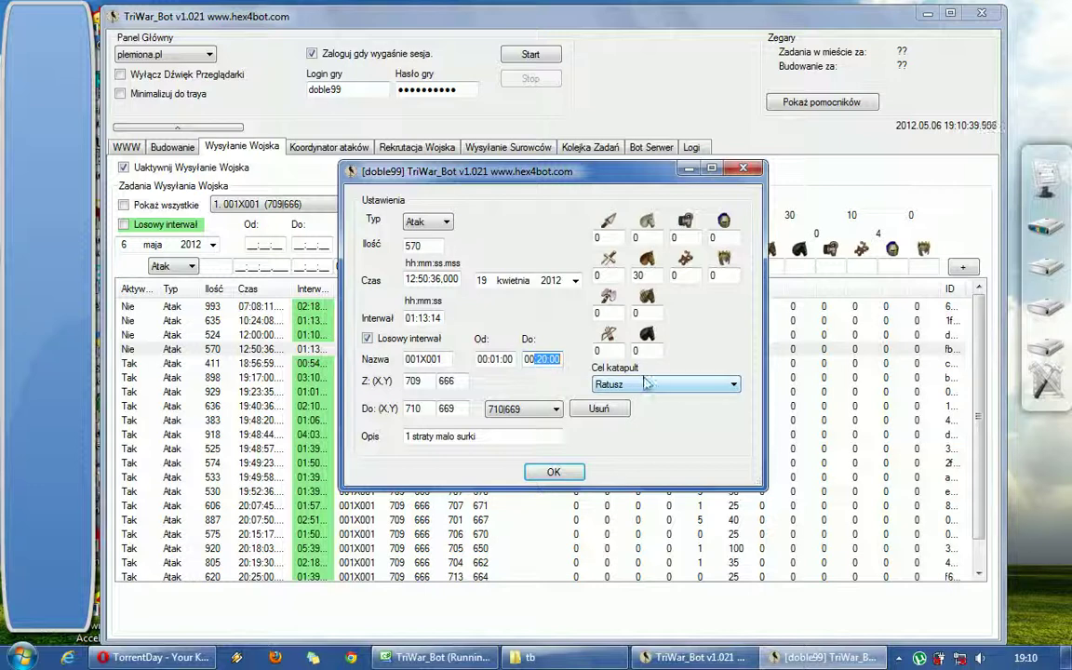
# Step: Examine the available catapult targets (Cel katapult) in the attack task's settings and close the settings without changes
pyautogui.click(733, 384)
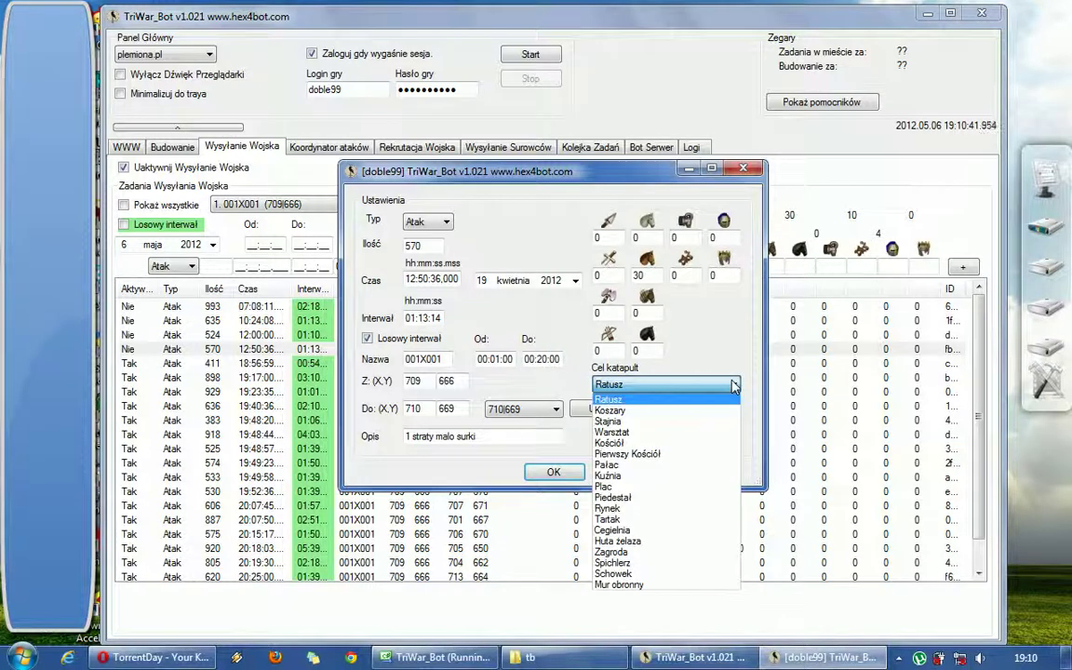
pyautogui.click(733, 384)
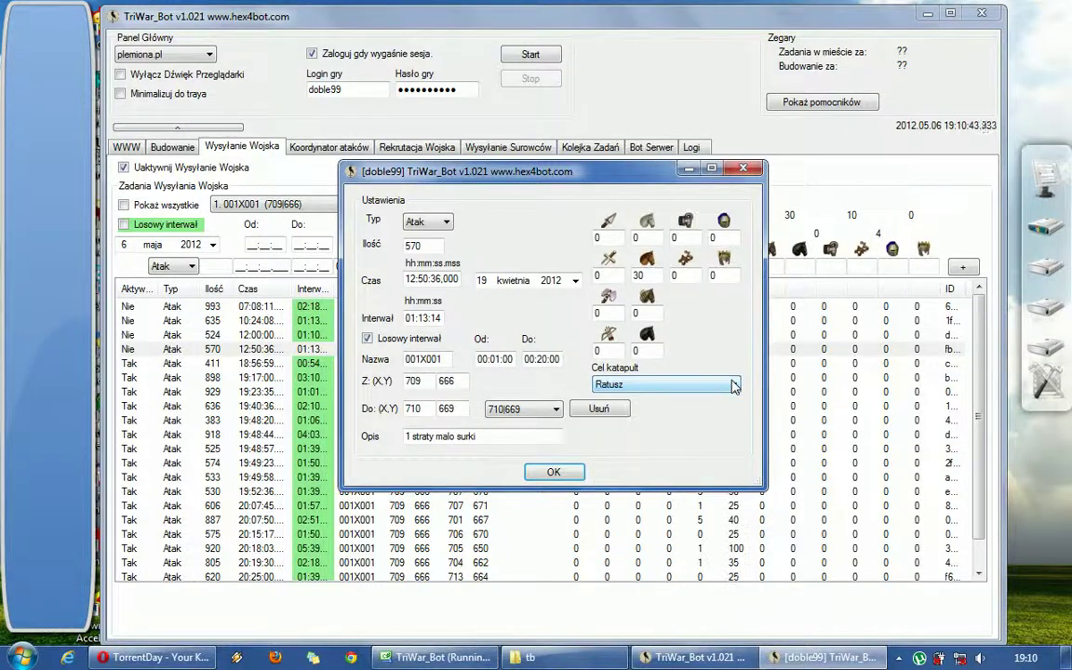
pyautogui.click(733, 384)
pyautogui.click(733, 385)
pyautogui.moveTo(565, 180); pyautogui.dragTo(607, 139)
pyautogui.click(763, 342)
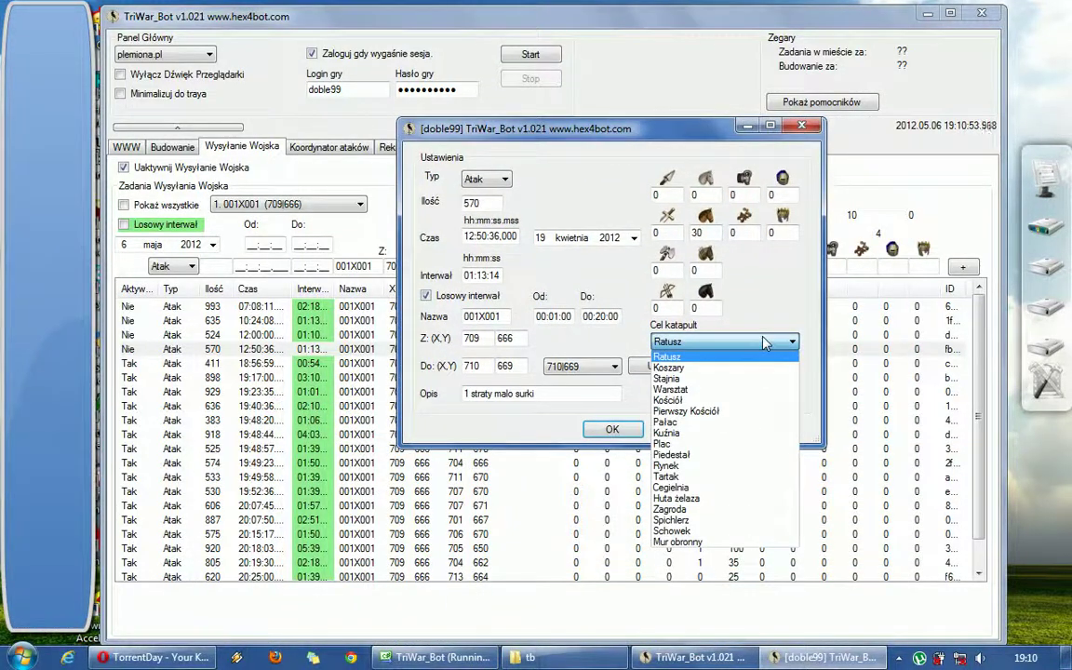
pyautogui.click(763, 342)
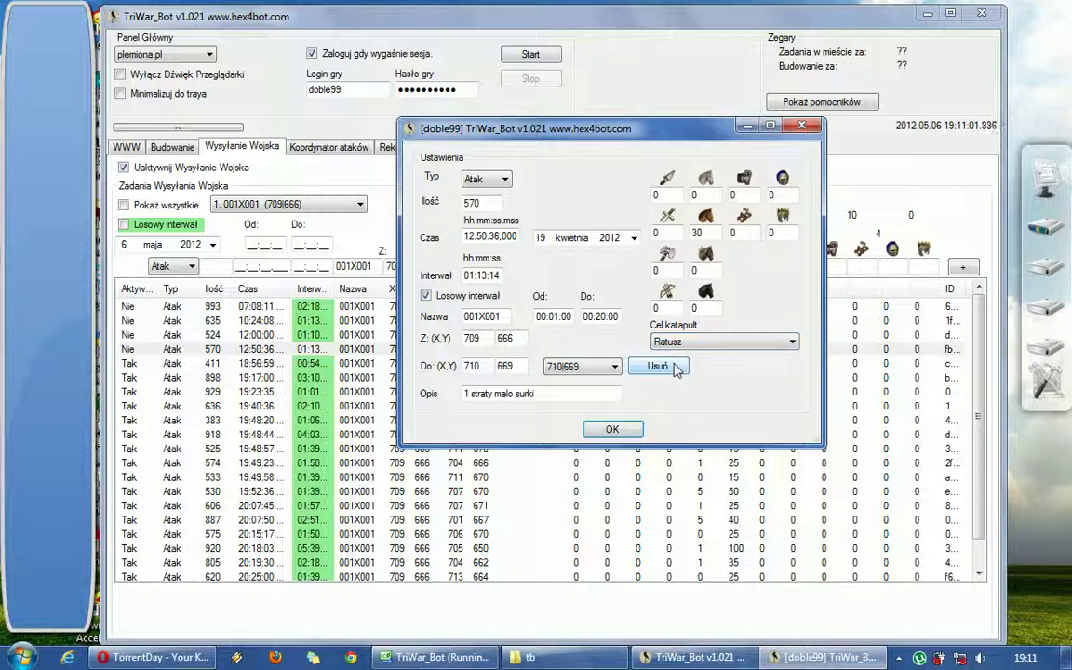
pyautogui.click(799, 126)
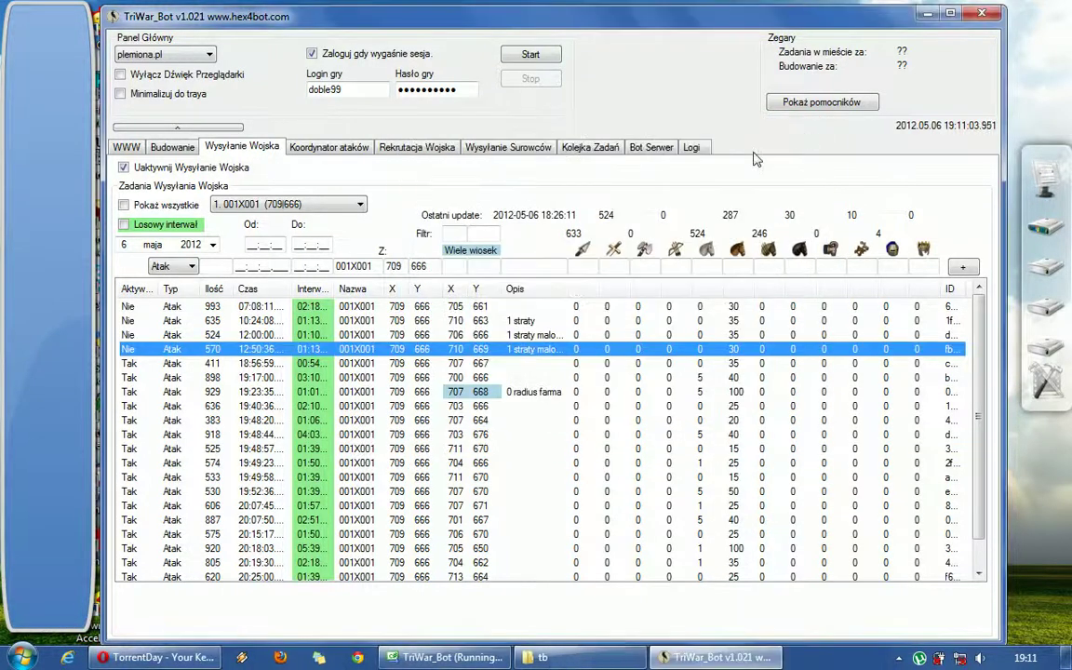
# Step: In the WWW view, open the villages overview and go to the map around 001X001 (709|666)
pyautogui.click(127, 147)
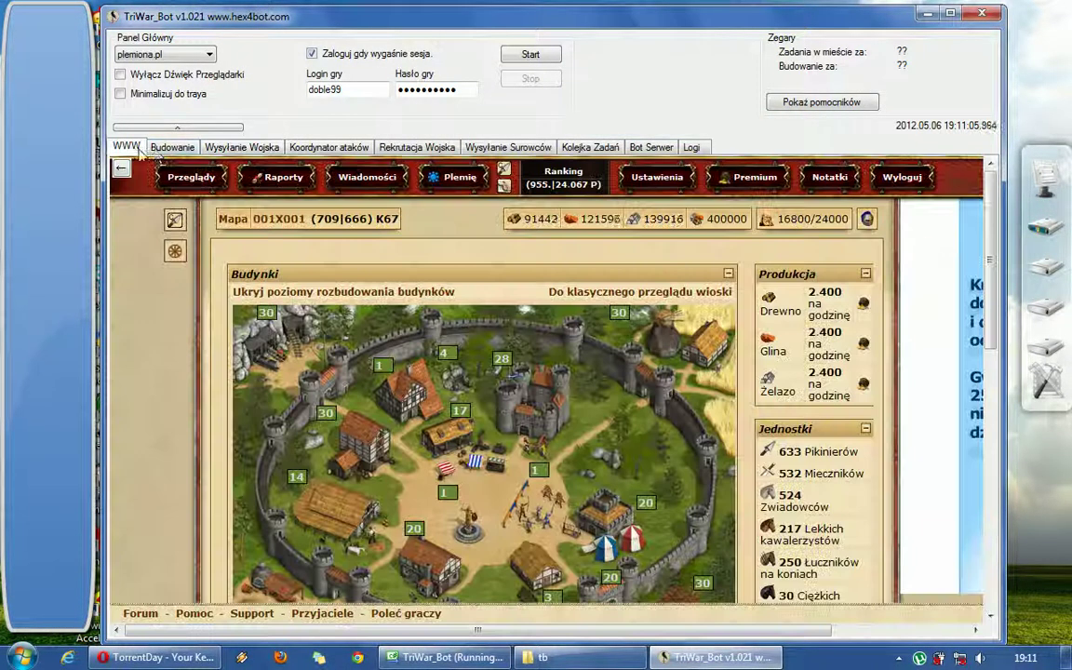
pyautogui.click(221, 180)
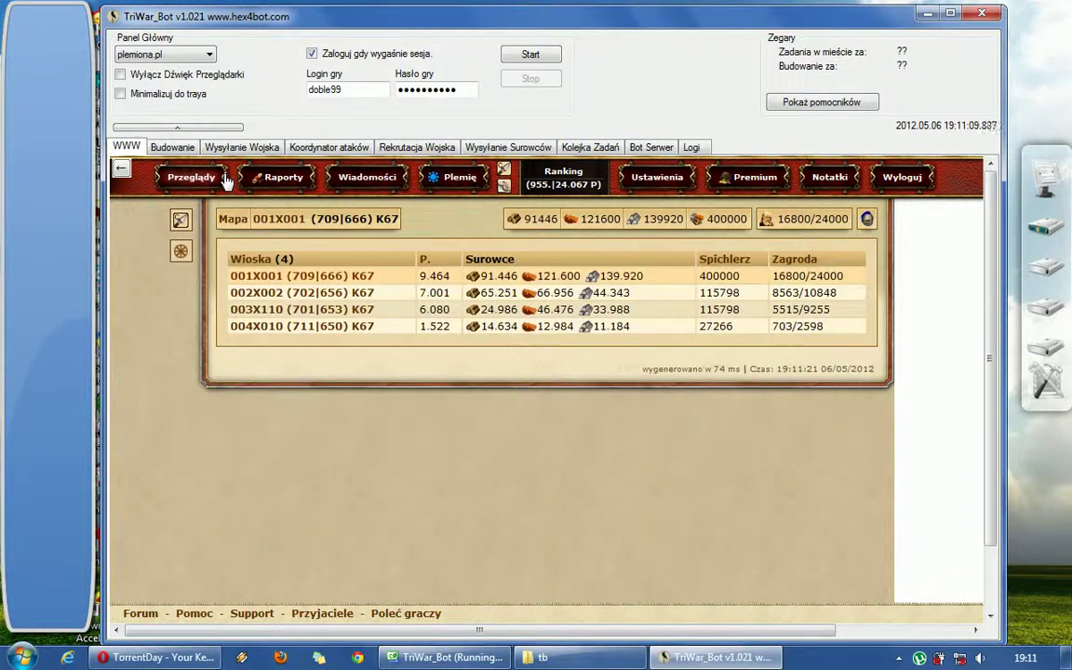
pyautogui.click(232, 220)
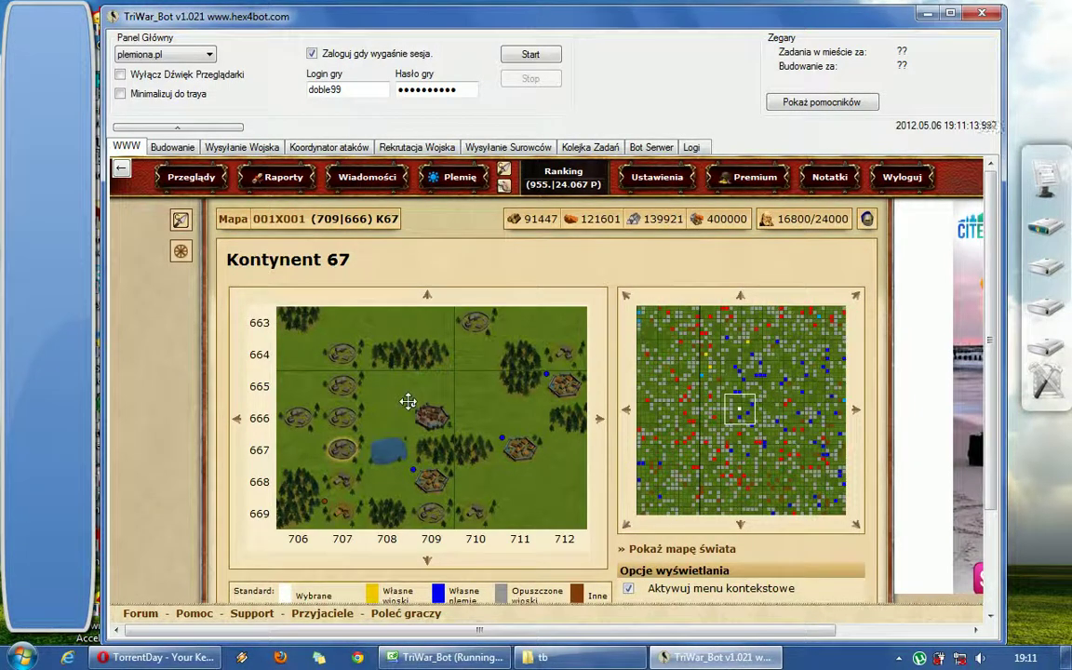
# Step: Show the helpers window and enable keeping focus on the main tab and opening links in new tabs
pyautogui.click(821, 101)
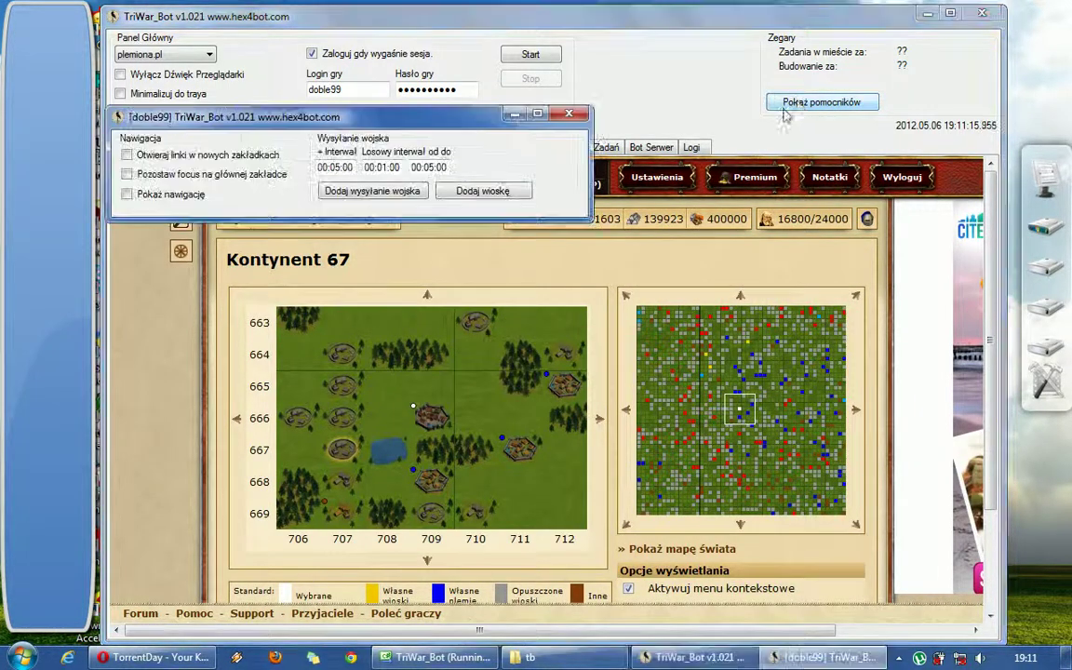
pyautogui.moveTo(386, 122); pyautogui.dragTo(424, 47)
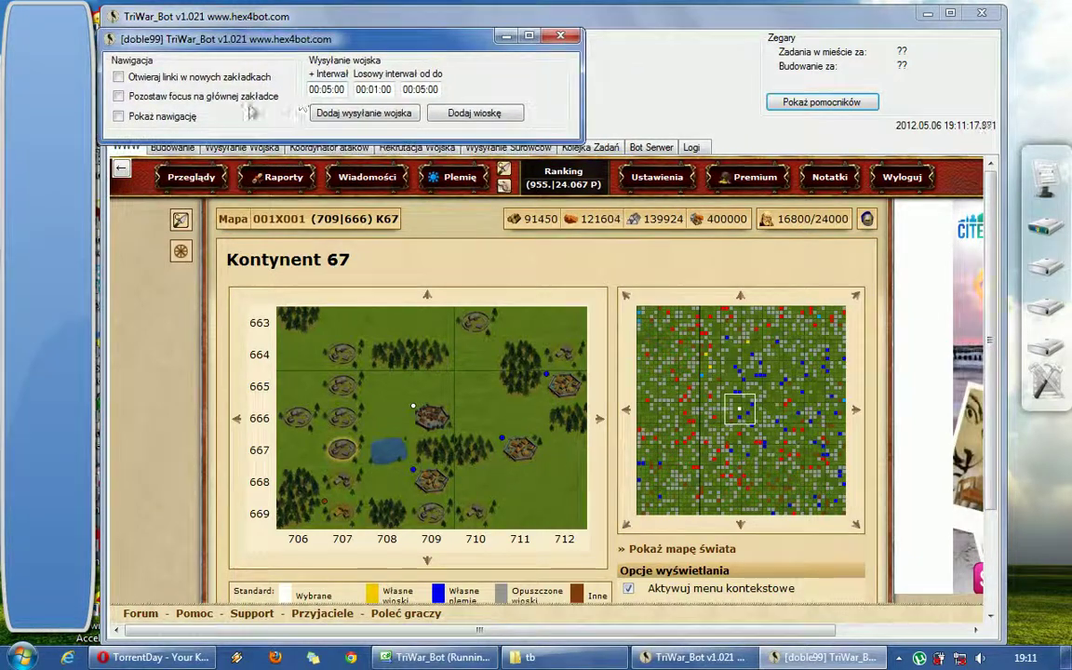
pyautogui.click(187, 97)
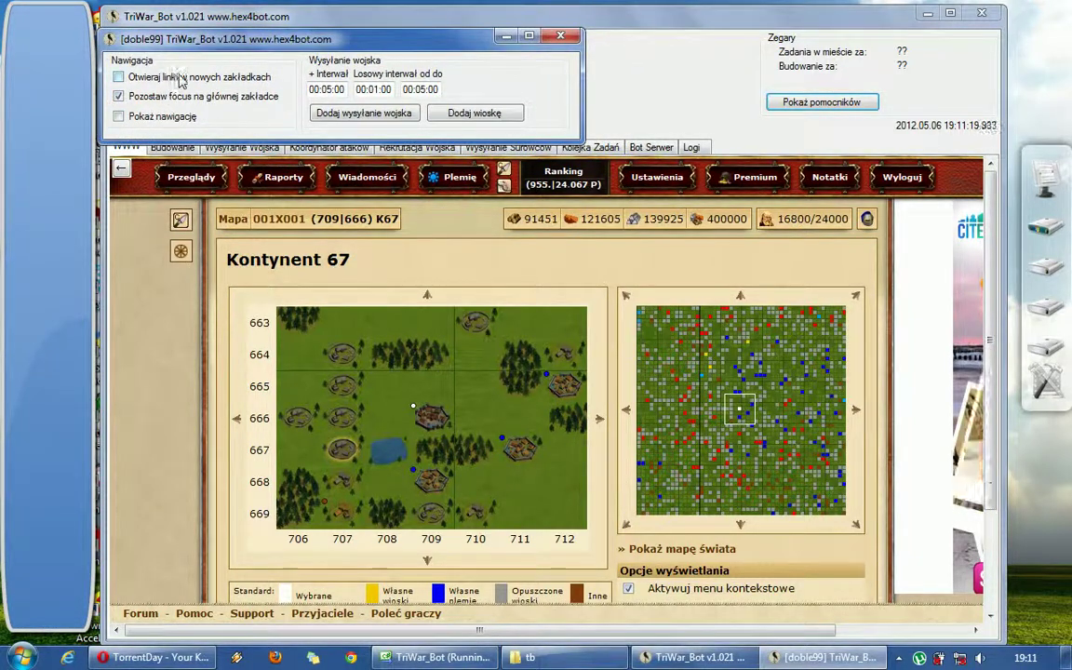
pyautogui.click(186, 80)
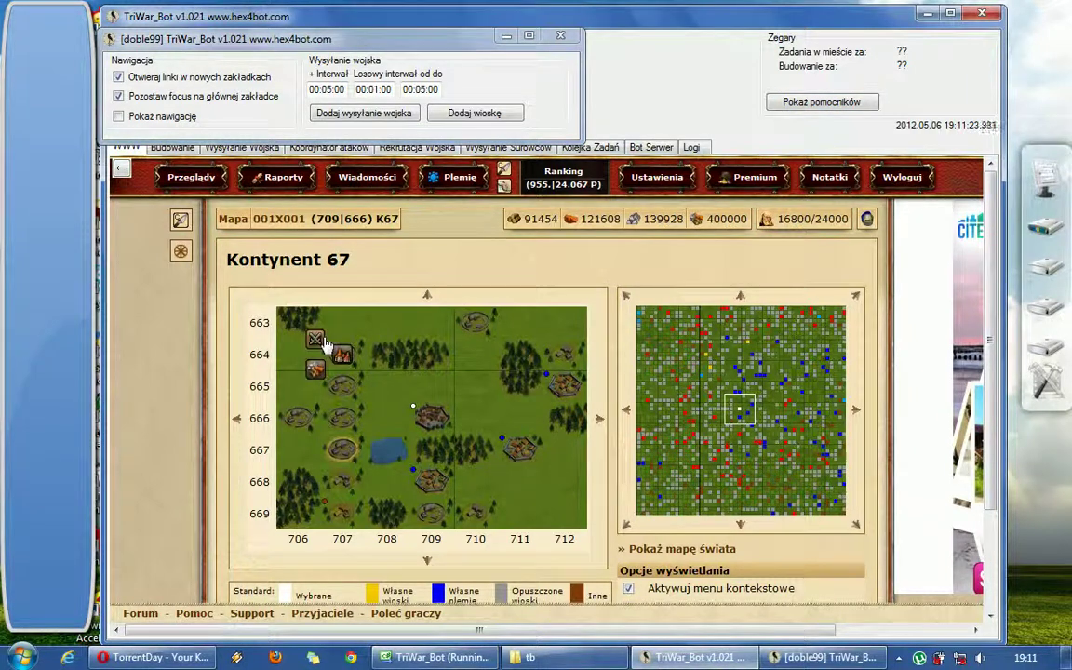
# Step: Open the troop order page for map village 707|664 in a new tab, disable both enabled navigation options and switch to that page
pyautogui.click(323, 341)
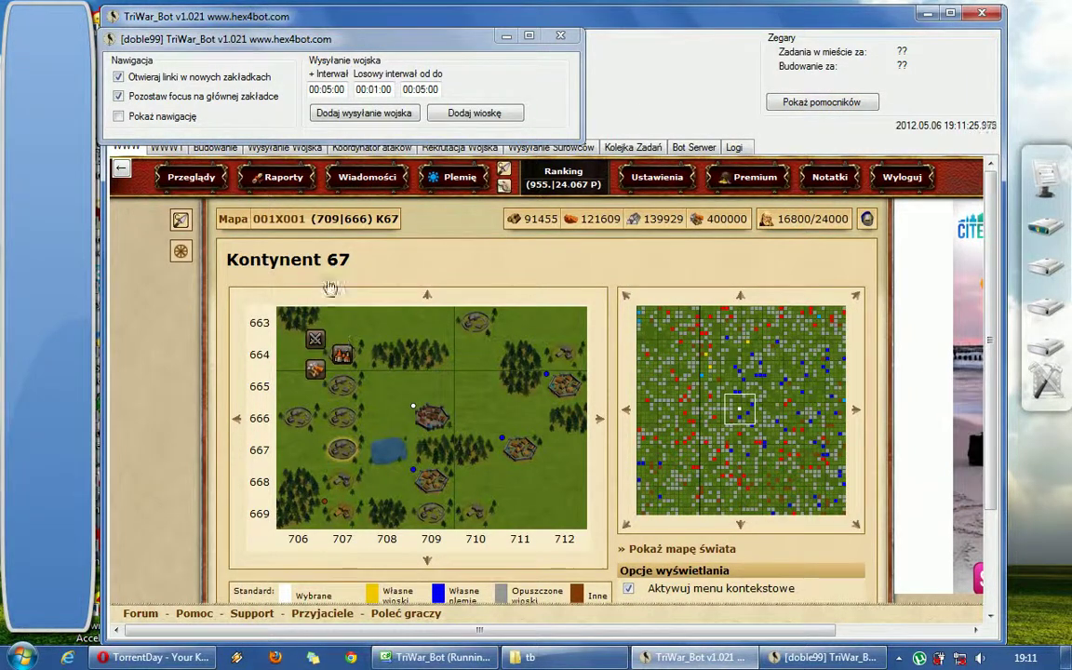
pyautogui.moveTo(315, 42); pyautogui.dragTo(326, 18)
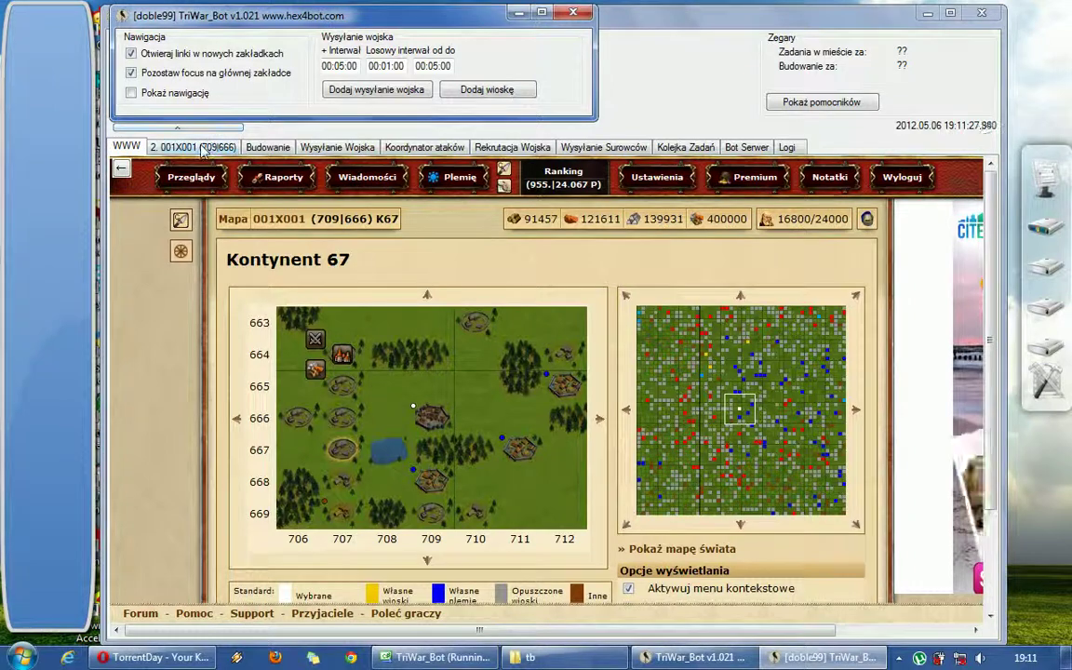
pyautogui.click(166, 56)
pyautogui.click(151, 73)
pyautogui.click(169, 146)
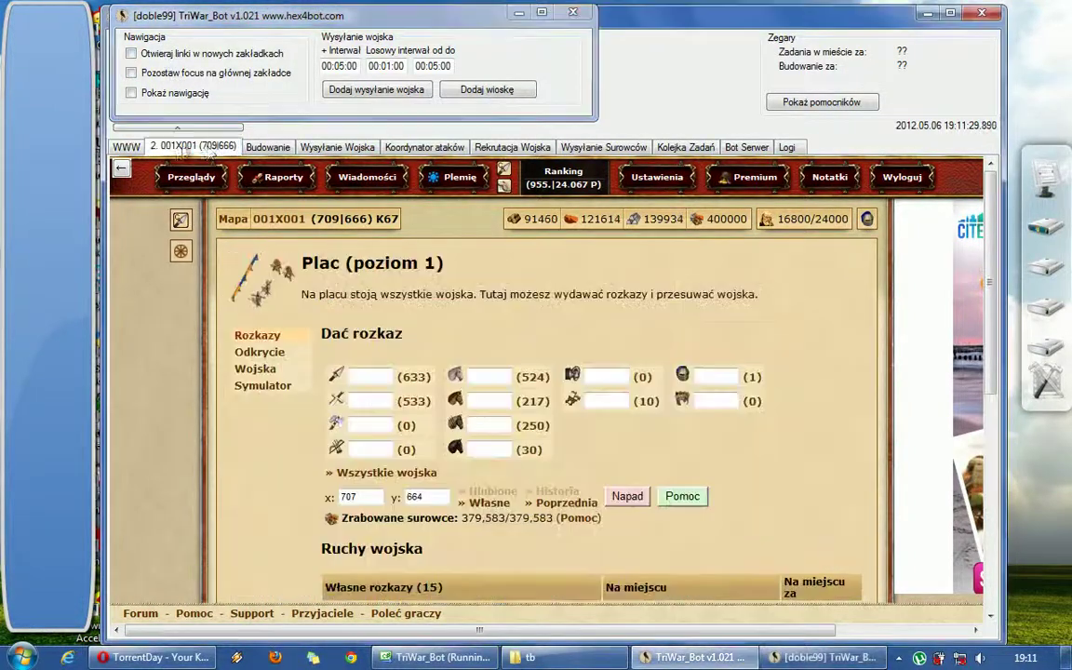
# Step: Order an attack on 707|664 with 100 light cavalry, 50 mounted archers and 5 scouts, up to the confirmation page
pyautogui.click(502, 401)
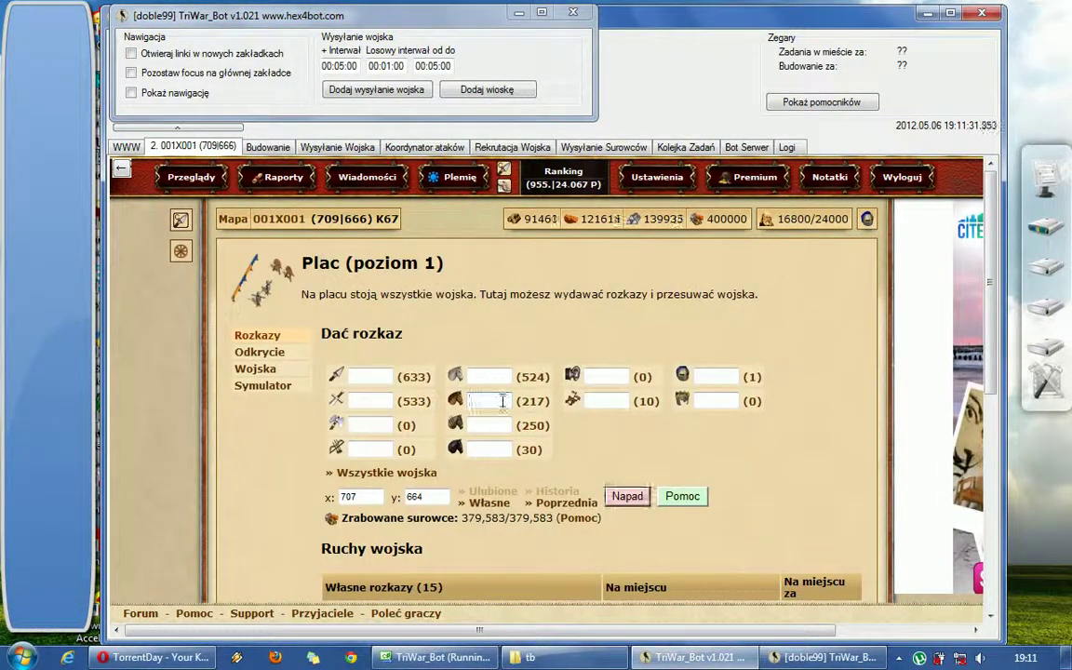
pyautogui.write('100')
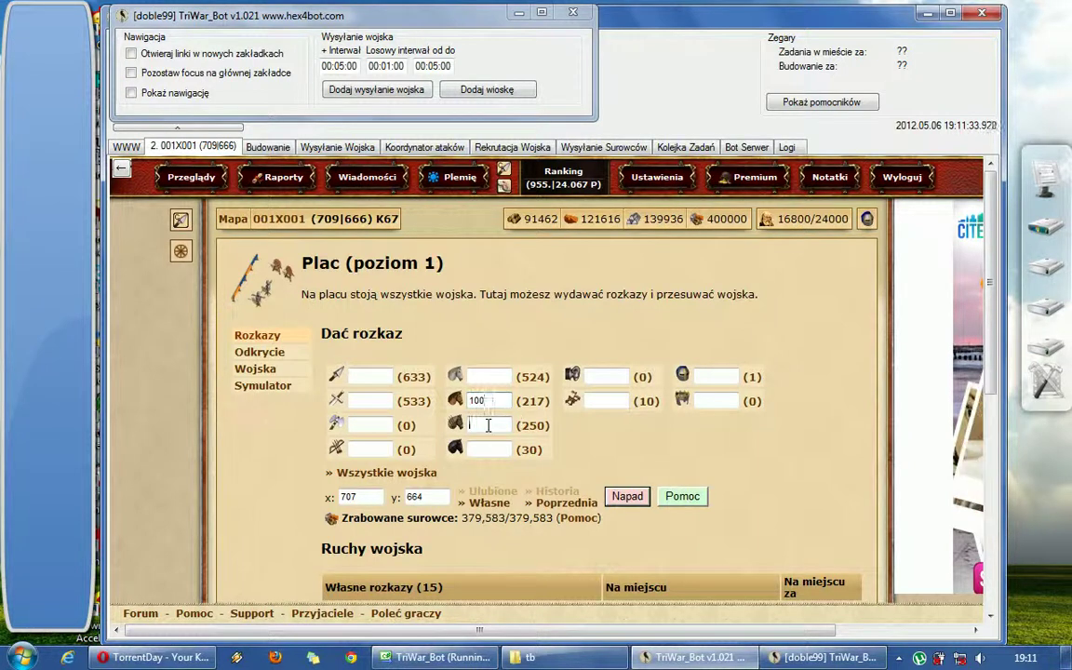
pyautogui.click(488, 425)
pyautogui.write('50')
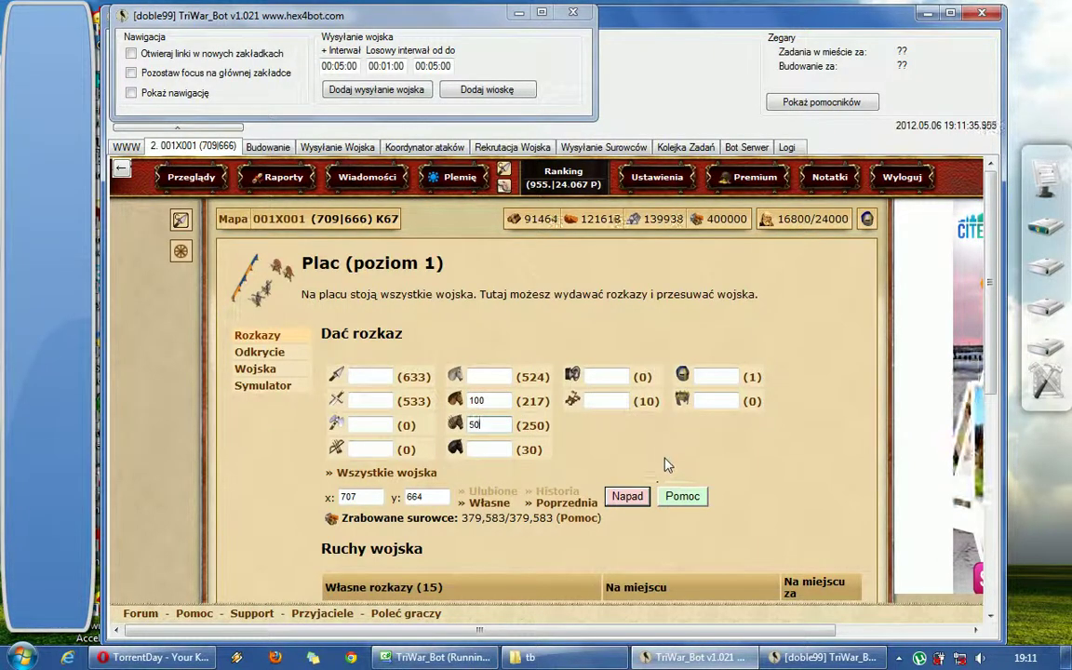
pyautogui.click(487, 381)
pyautogui.write('5')
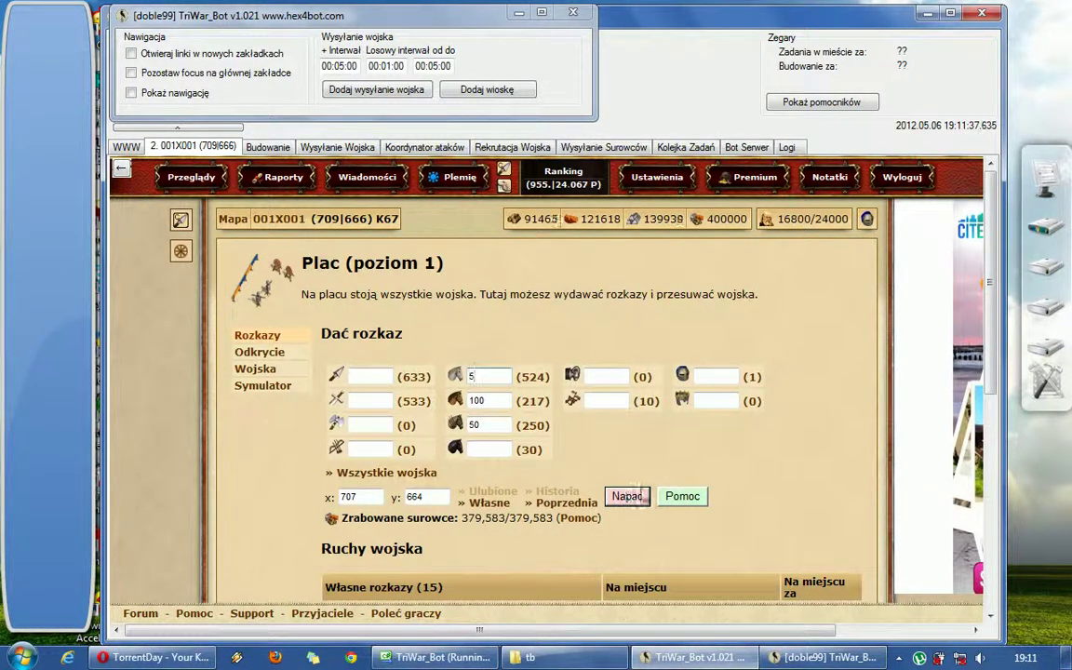
pyautogui.press('Return')
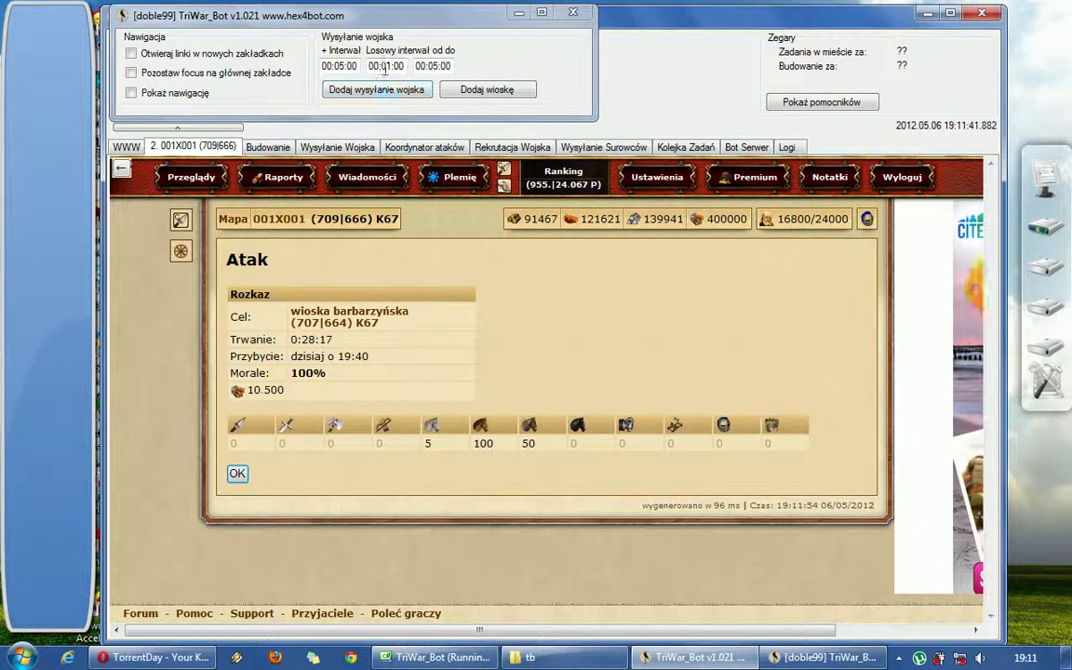
# Step: Review the random interval limits and the attack's travel duration, and set the helper's added interval (+ Interwał) to 00:10:00
pyautogui.moveTo(386, 66); pyautogui.dragTo(452, 66)
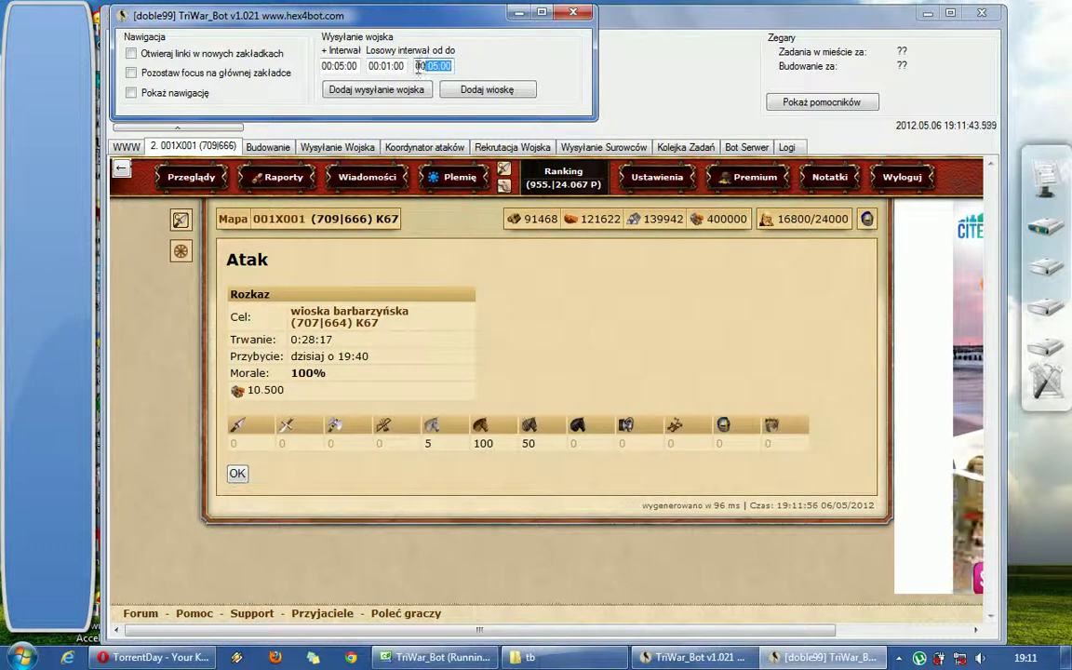
pyautogui.moveTo(373, 66); pyautogui.dragTo(409, 68)
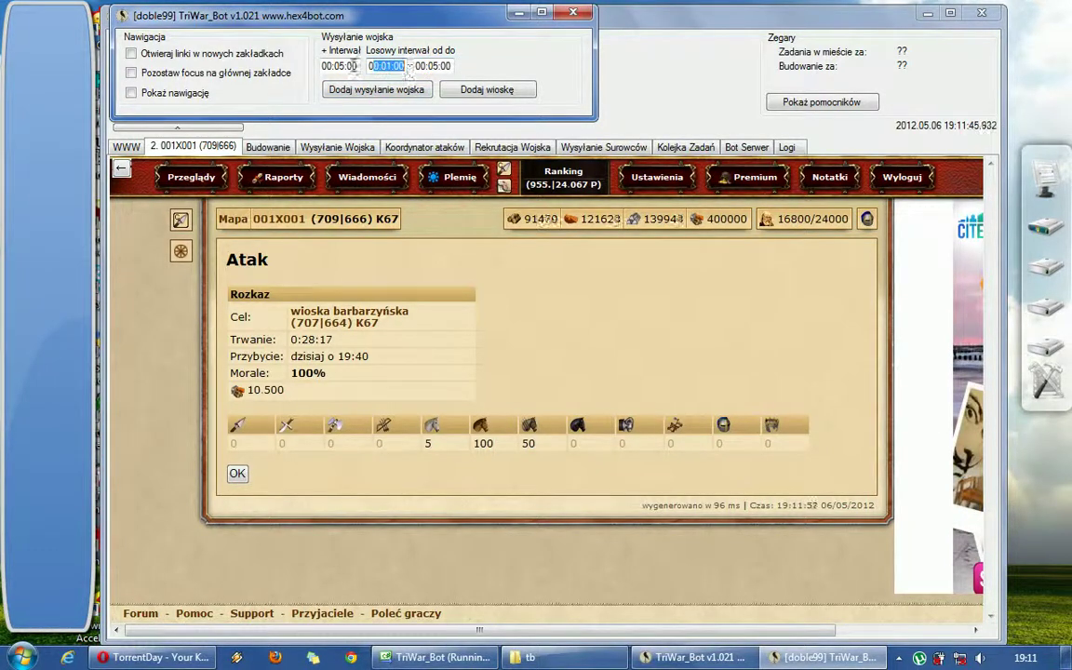
pyautogui.moveTo(326, 66); pyautogui.dragTo(356, 70)
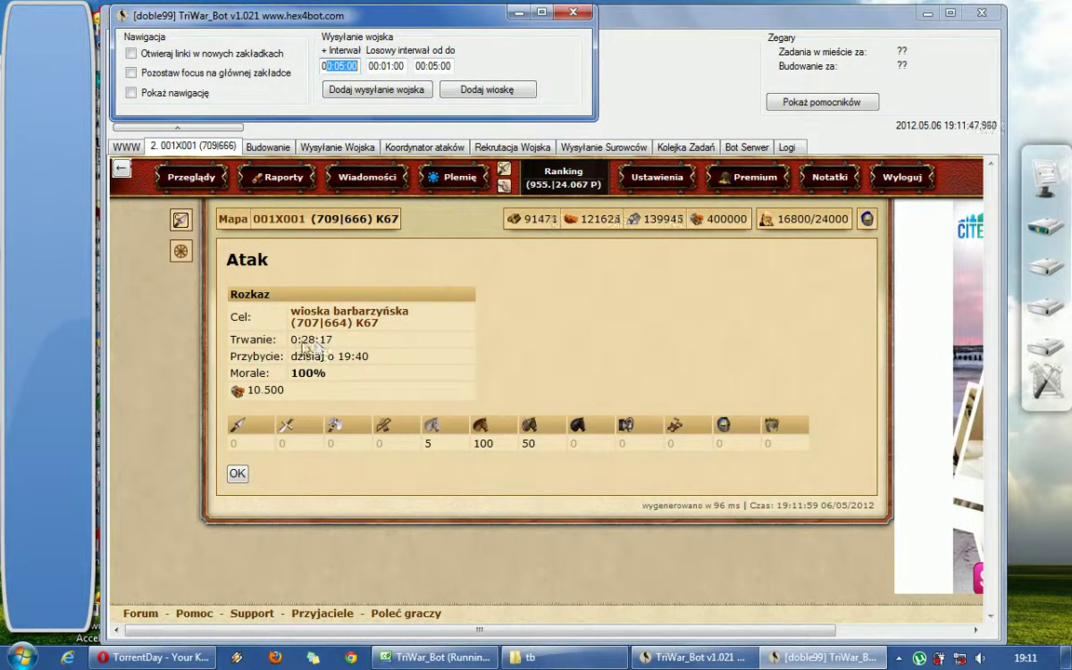
pyautogui.moveTo(289, 339)
pyautogui.mouseDown()
pyautogui.moveTo(332, 341)
pyautogui.moveTo(270, 354)
pyautogui.moveTo(307, 346)
pyautogui.mouseUp()
pyautogui.click(341, 344)
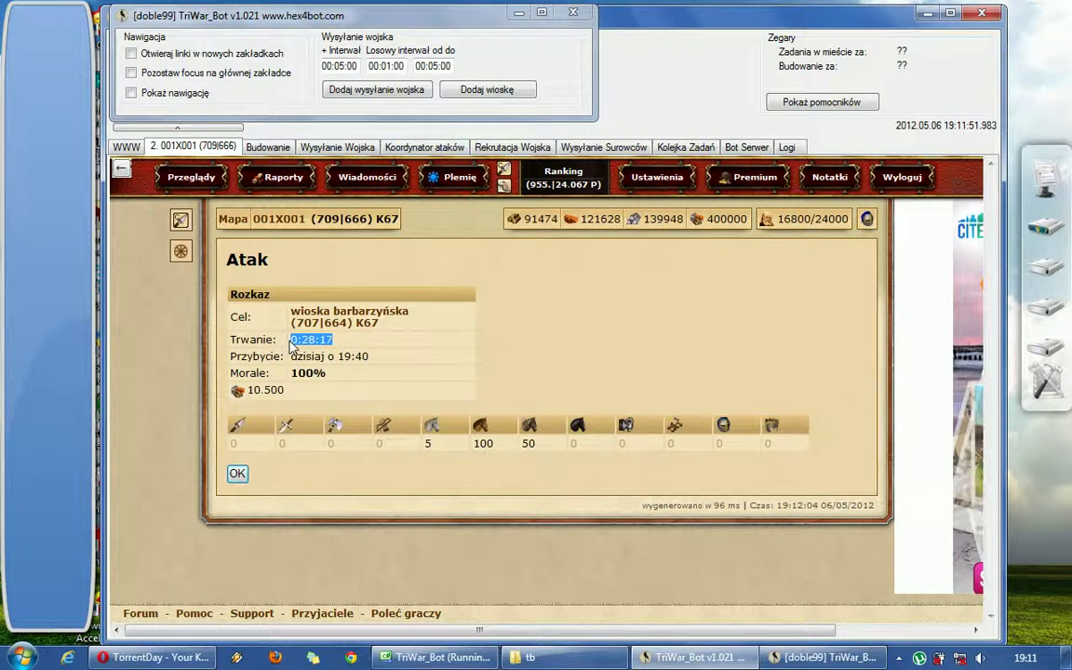
pyautogui.moveTo(335, 67); pyautogui.dragTo(359, 67)
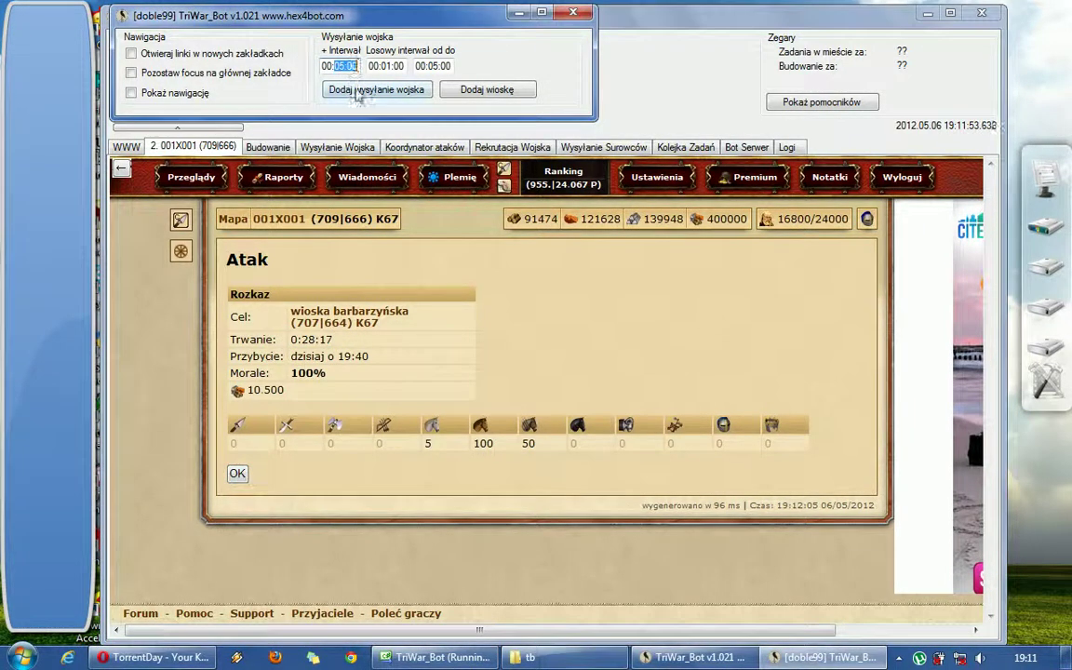
pyautogui.click(348, 65)
pyautogui.press('BackSpace')
pyautogui.press('BackSpace')
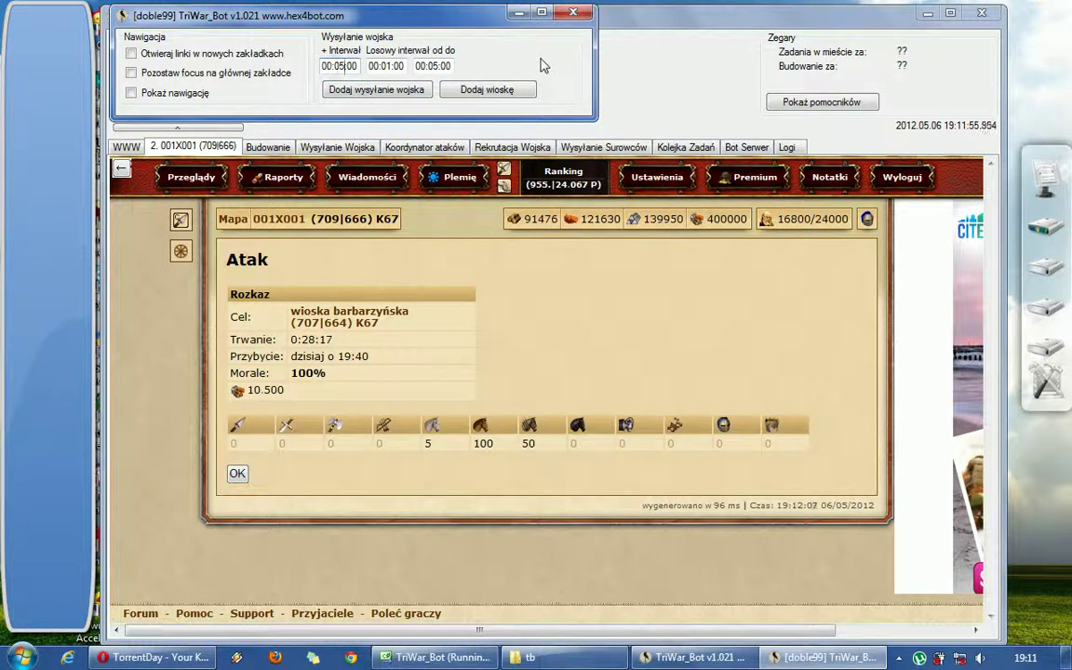
pyautogui.write('10')
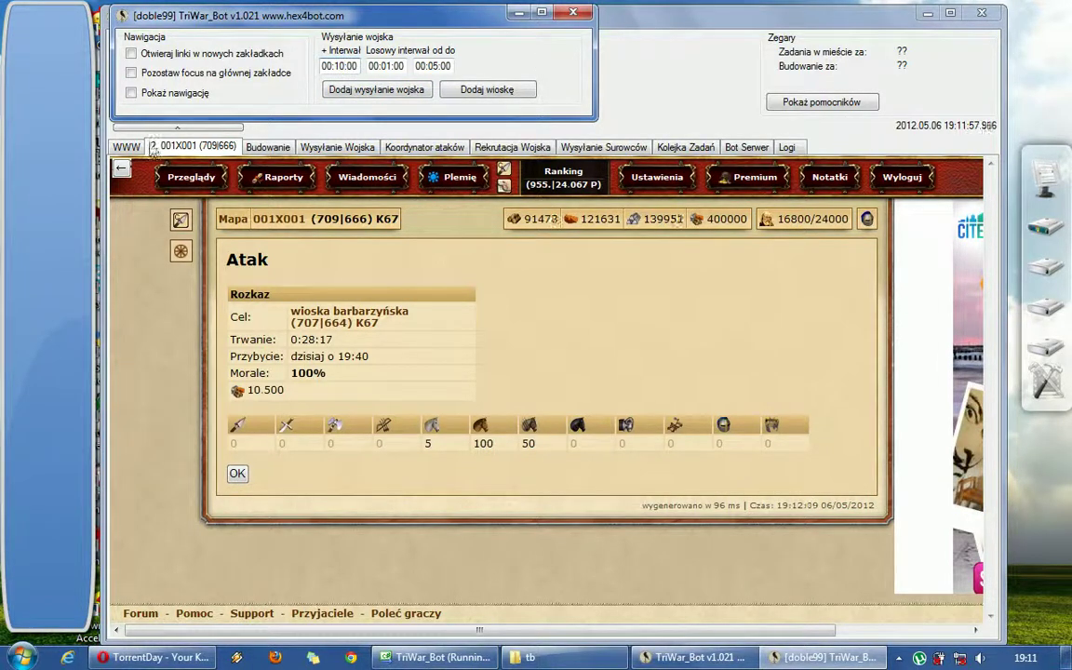
# Step: Create a troop-sending task from the prepared attack, check its interval and enter "farma testowa" as the description
pyautogui.click(341, 94)
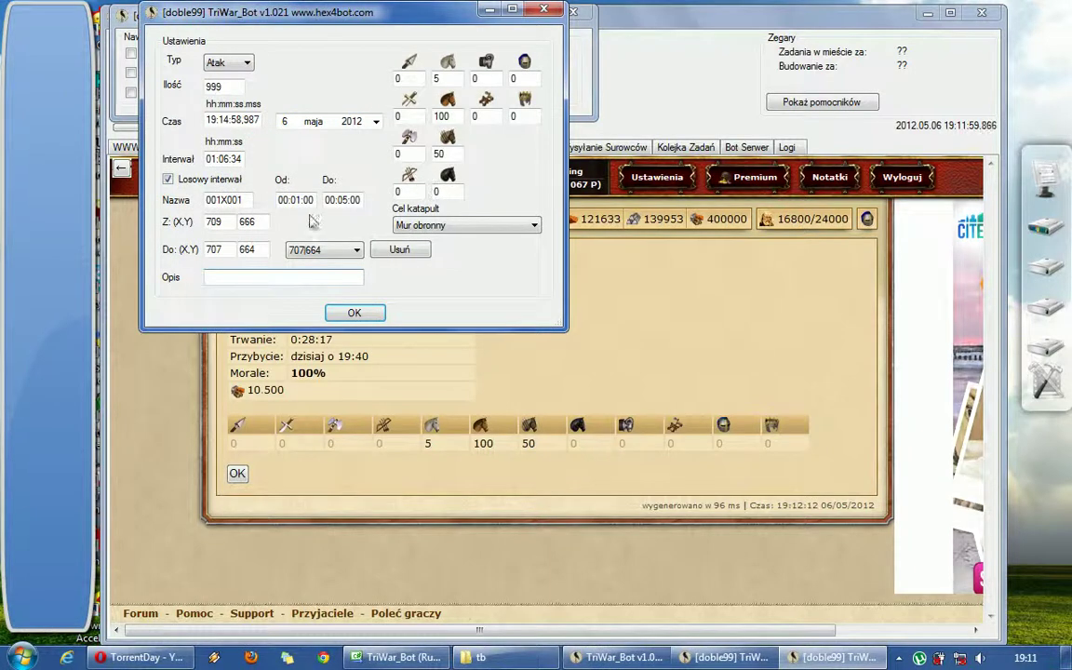
pyautogui.moveTo(208, 154); pyautogui.dragTo(248, 165)
pyautogui.click(236, 159)
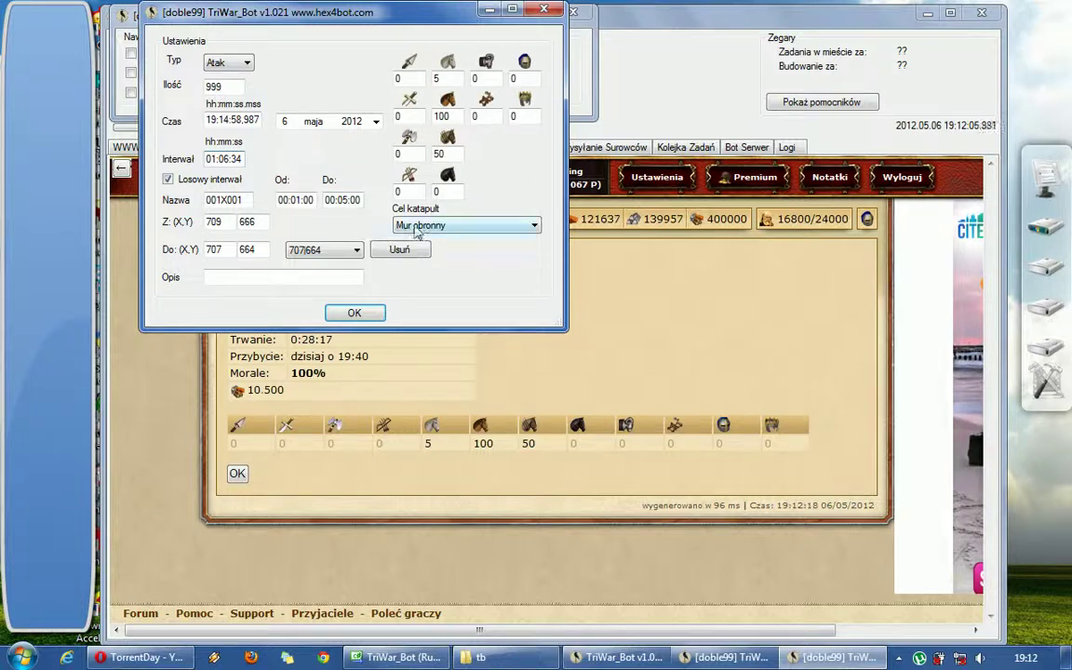
pyautogui.click(298, 279)
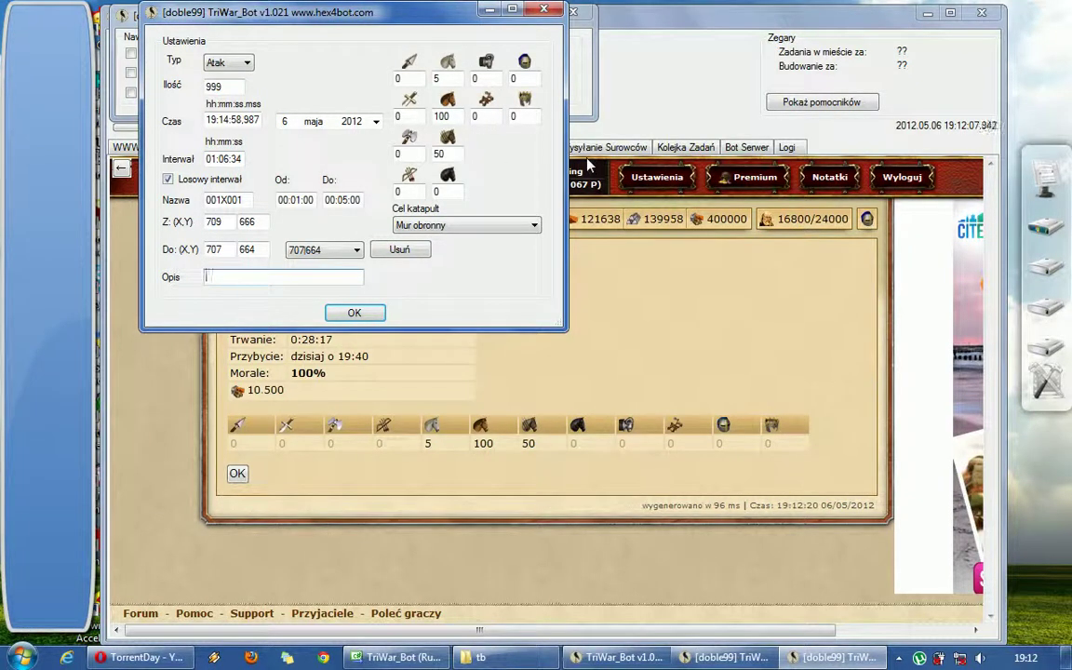
pyautogui.write('farma testowa')
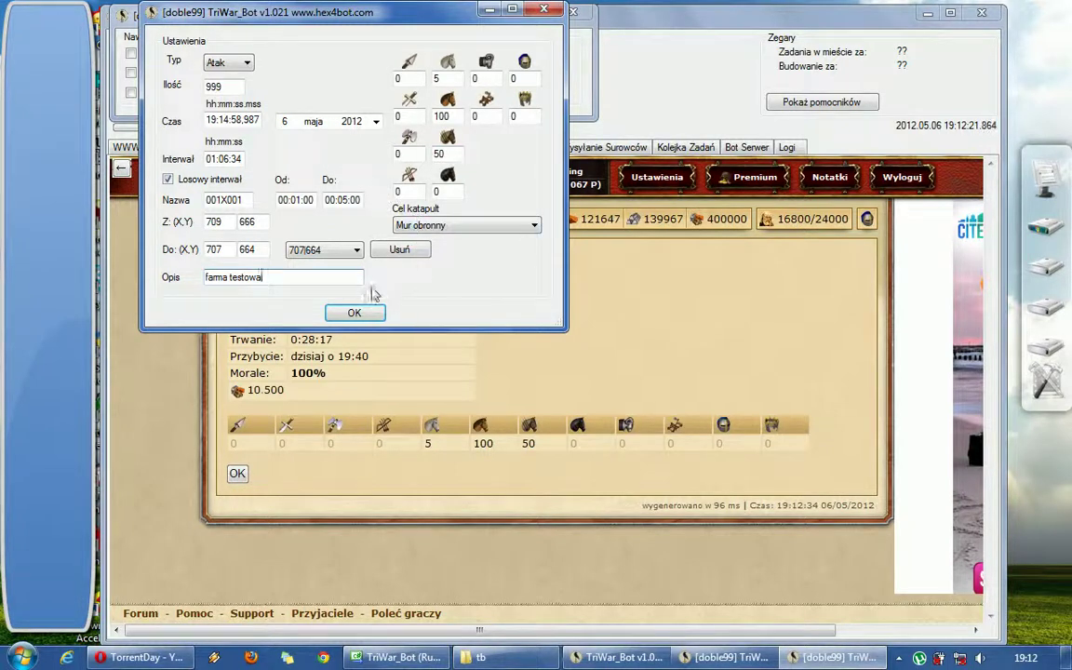
pyautogui.write(',')
# Step: Check the destination list, save the attack task on 707|664 and close the extra 001X001 tab
pyautogui.click(356, 251)
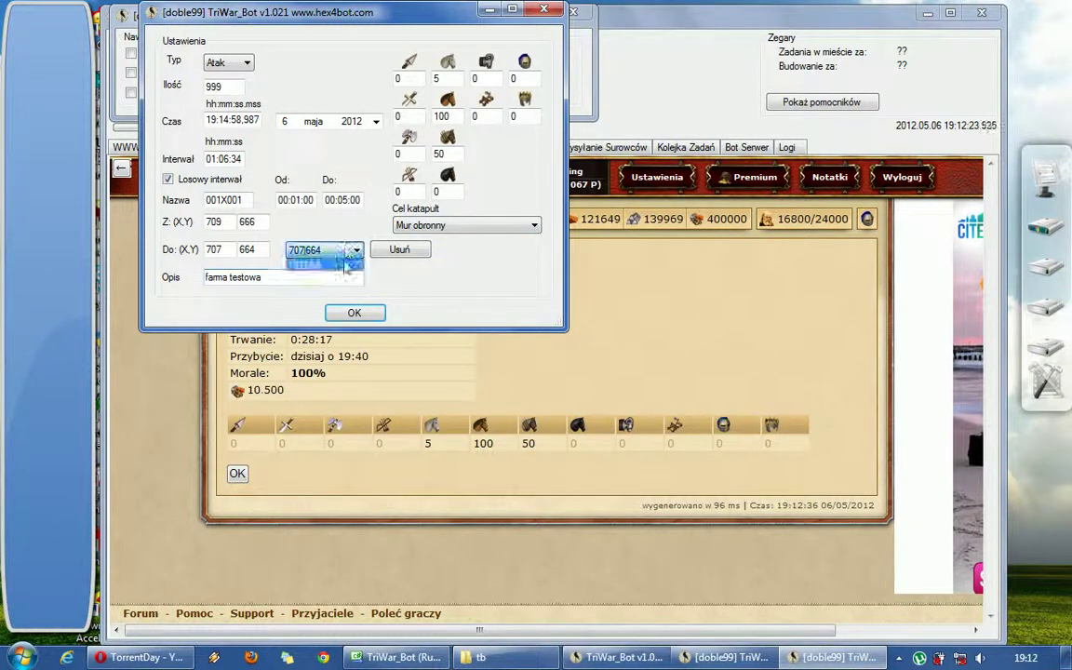
pyautogui.click(355, 250)
pyautogui.click(356, 250)
pyautogui.click(352, 252)
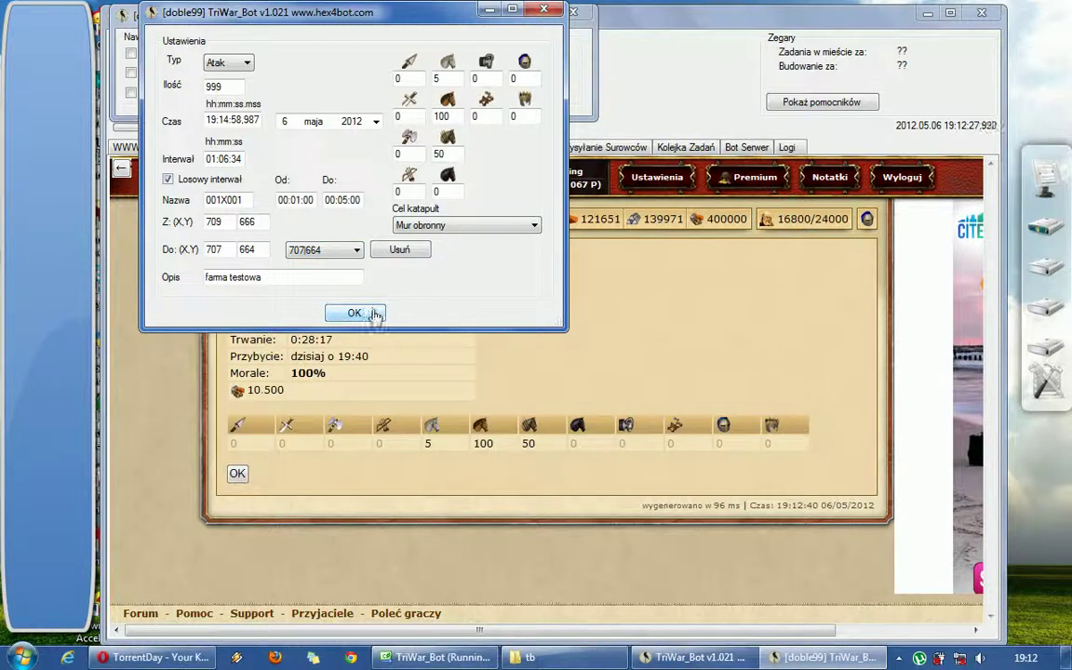
pyautogui.click(372, 313)
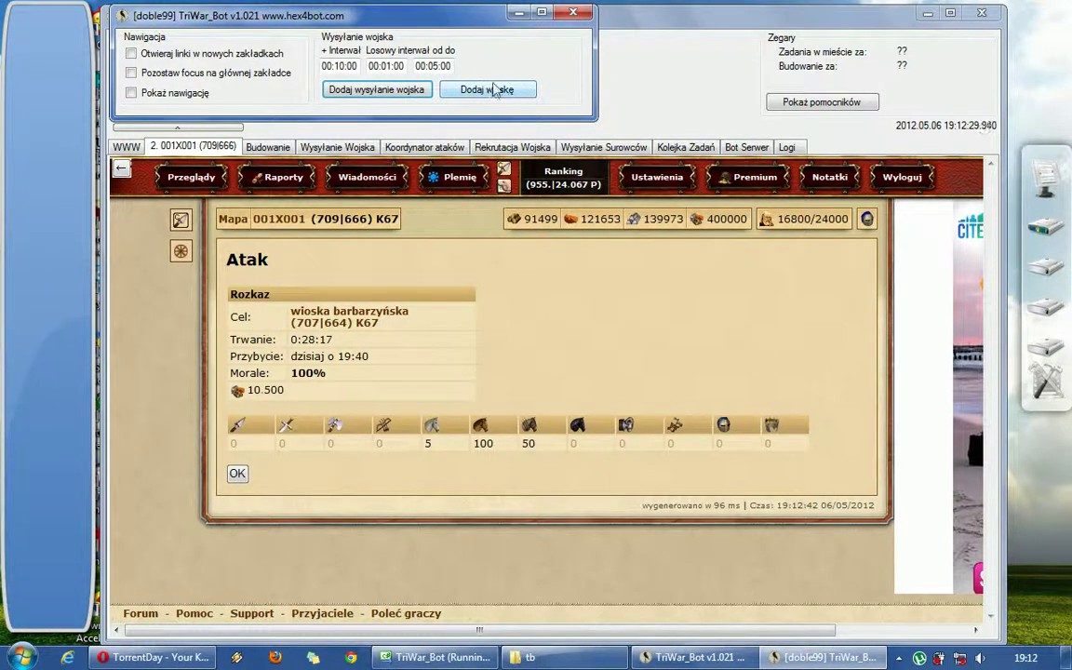
pyautogui.rightClick(221, 149)
pyautogui.click(234, 164)
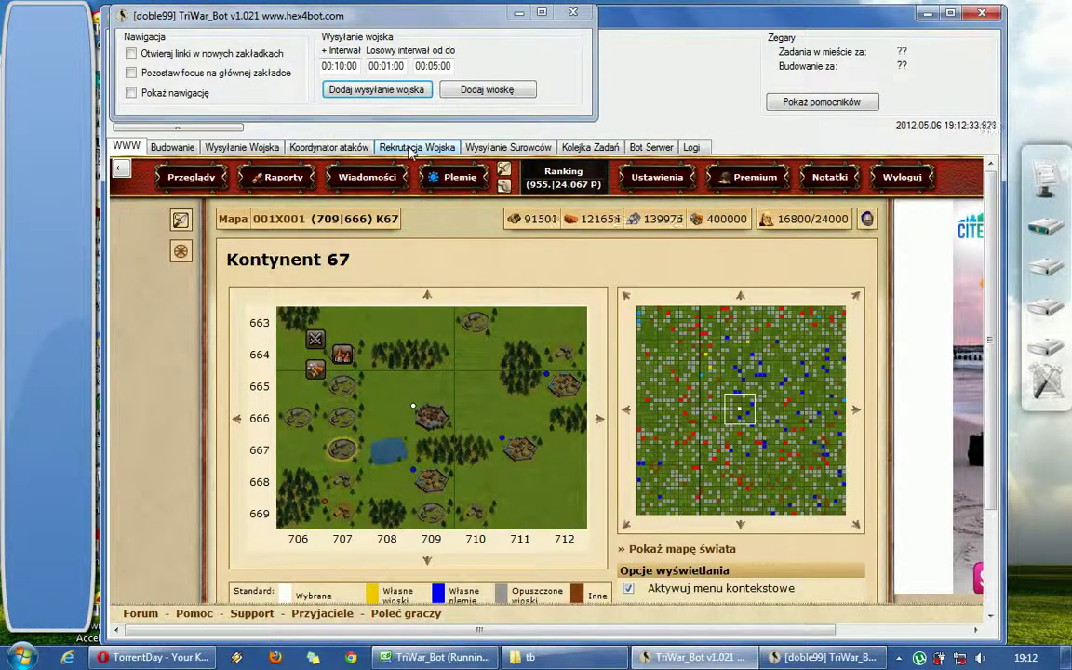
# Step: Find the new "farma testowa" attack on 707|664 in the troop-sending task list and select it
pyautogui.click(241, 147)
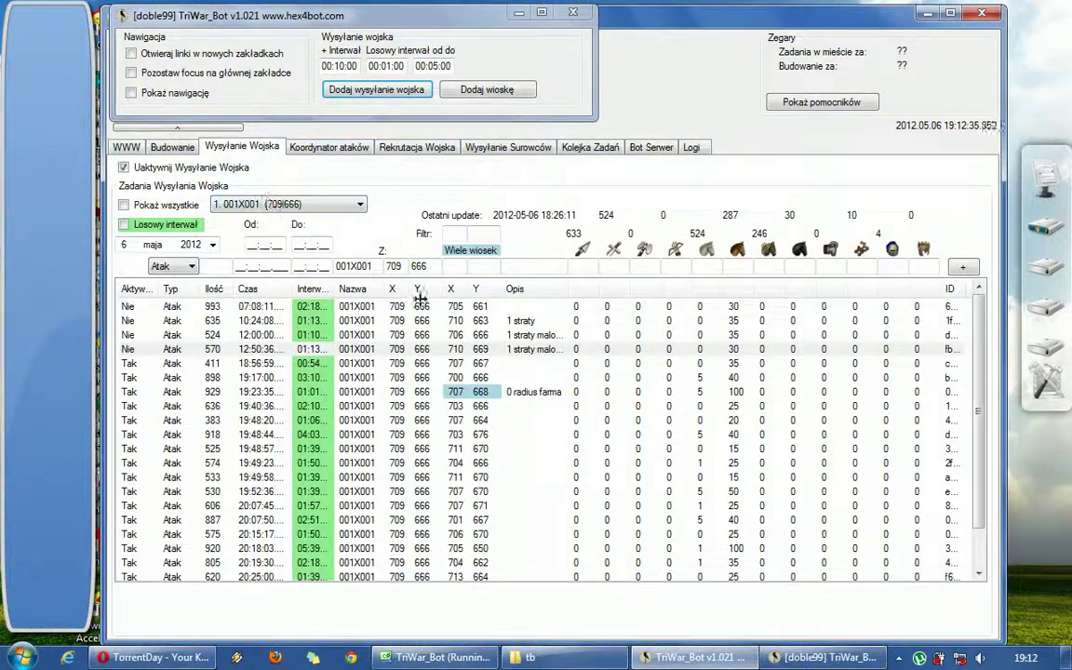
pyautogui.click(483, 352)
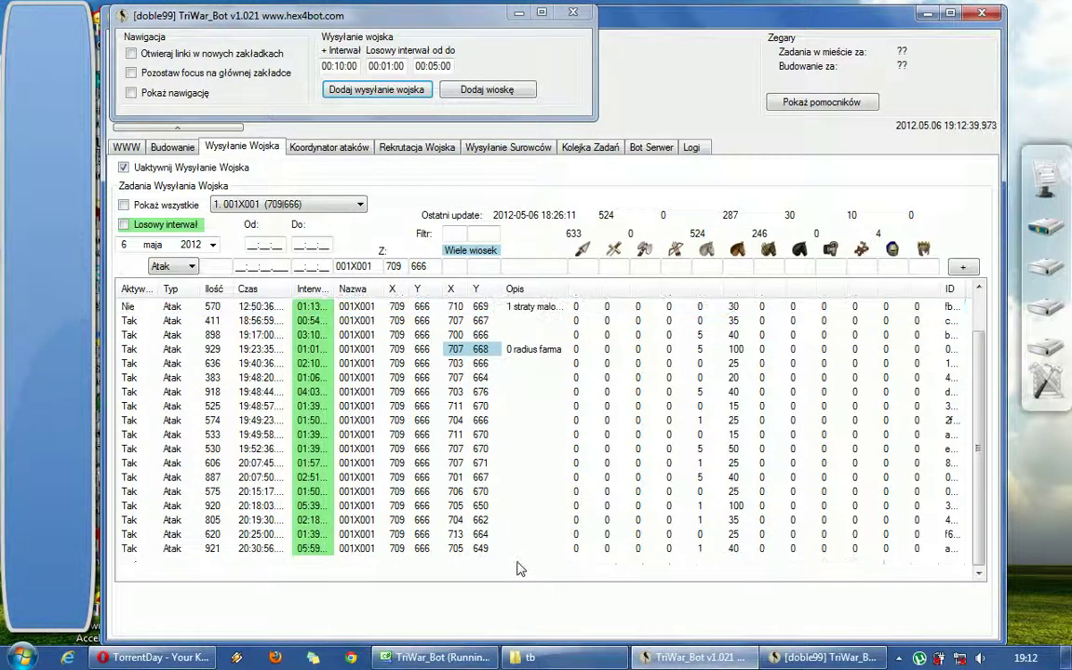
pyautogui.click(511, 562)
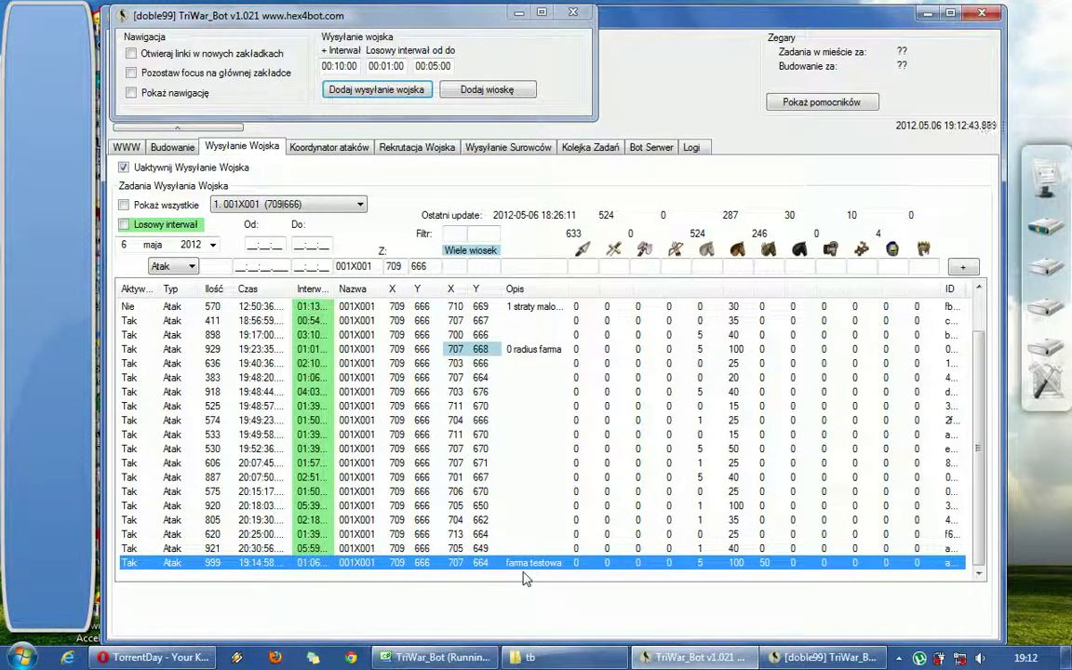
# Step: Set map links to open in new tabs with focus kept on the main tab, and open troop sending for 707|665, 707|666 and 707|667
pyautogui.click(126, 147)
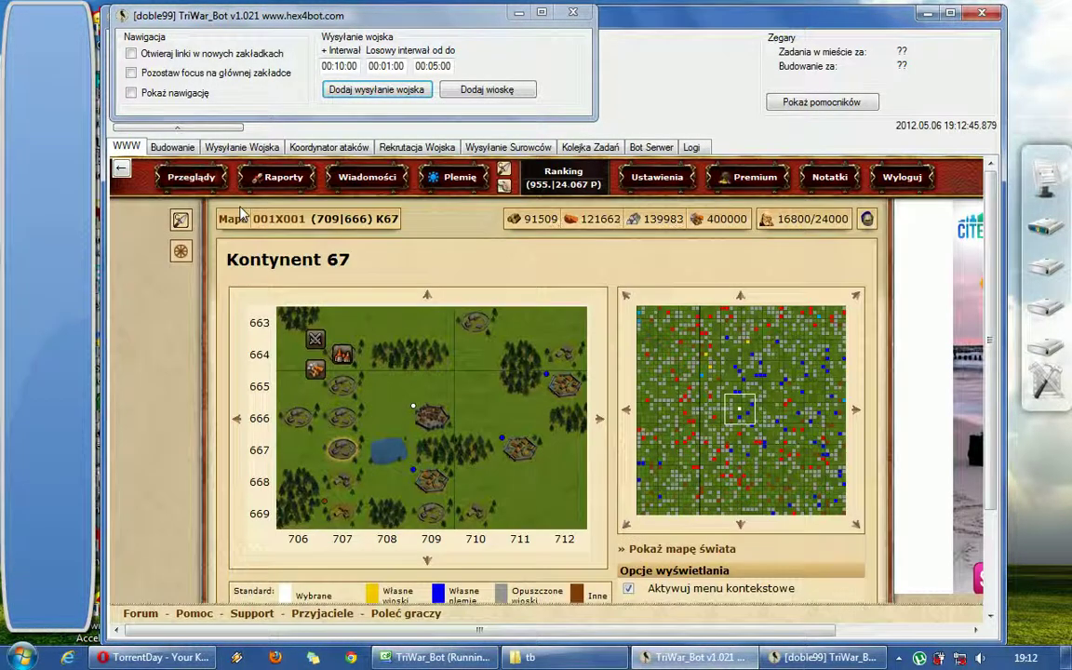
pyautogui.click(191, 71)
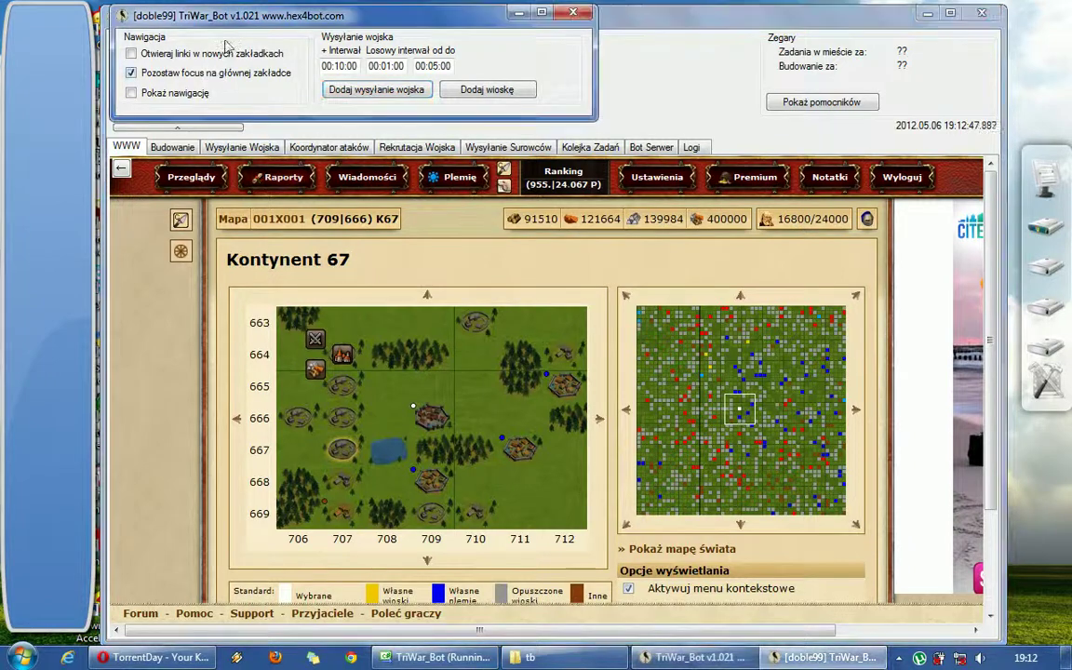
pyautogui.click(353, 381)
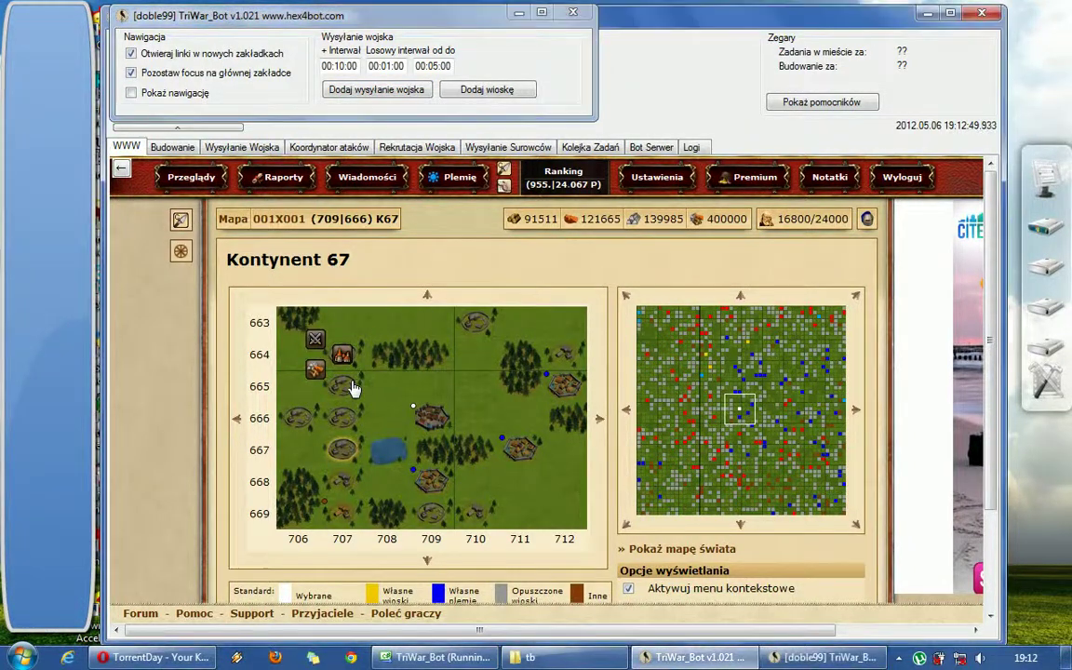
pyautogui.click(311, 374)
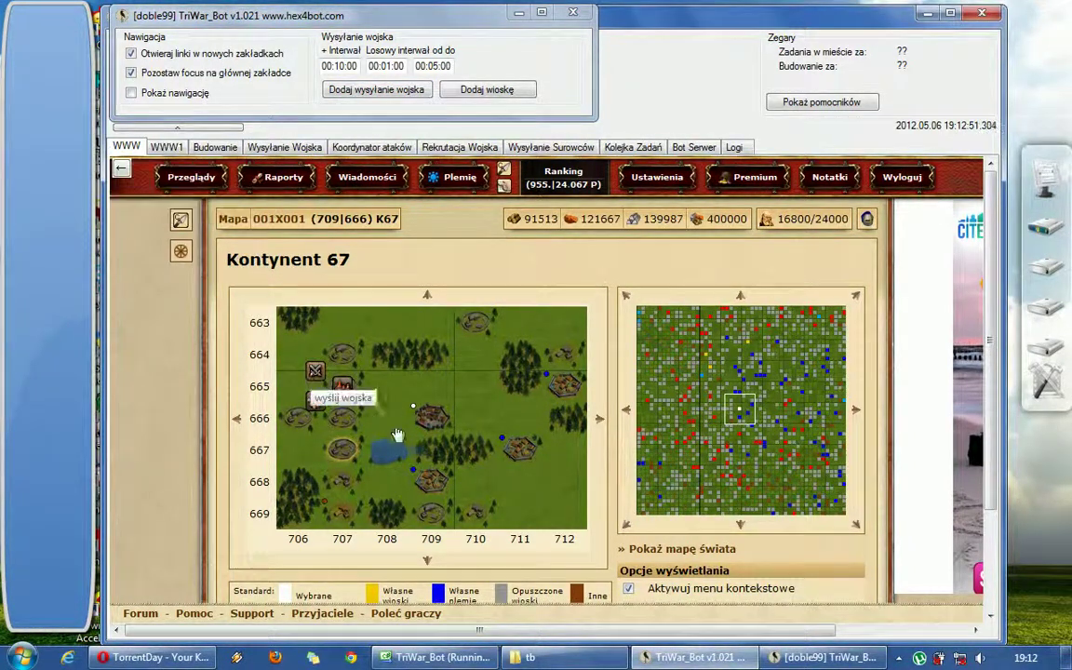
pyautogui.click(350, 418)
pyautogui.click(319, 407)
pyautogui.click(353, 456)
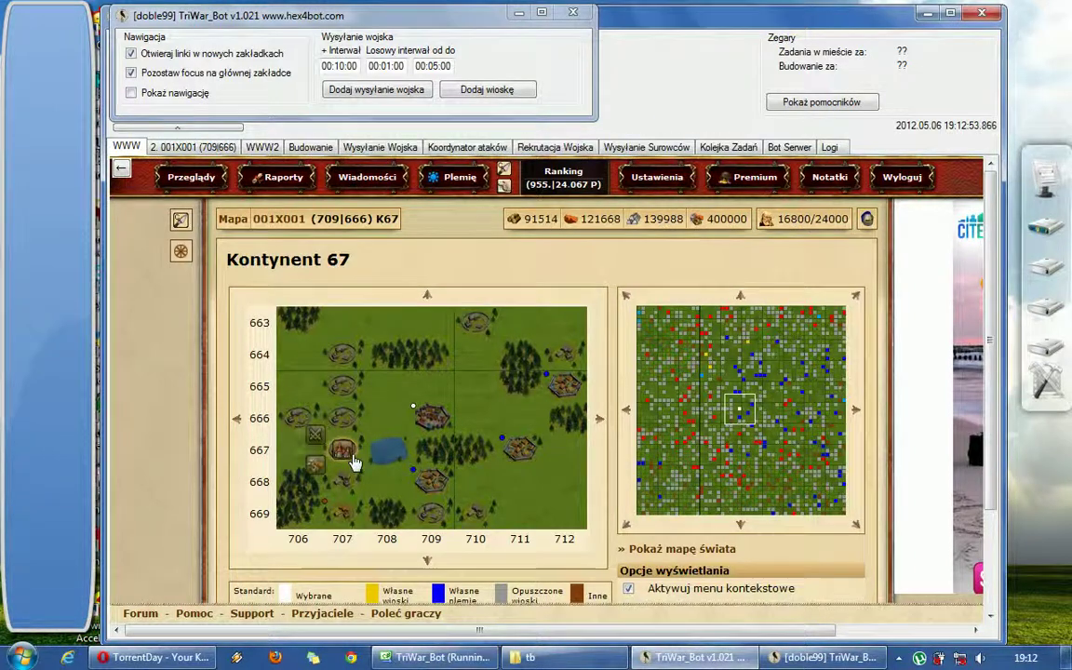
pyautogui.click(316, 436)
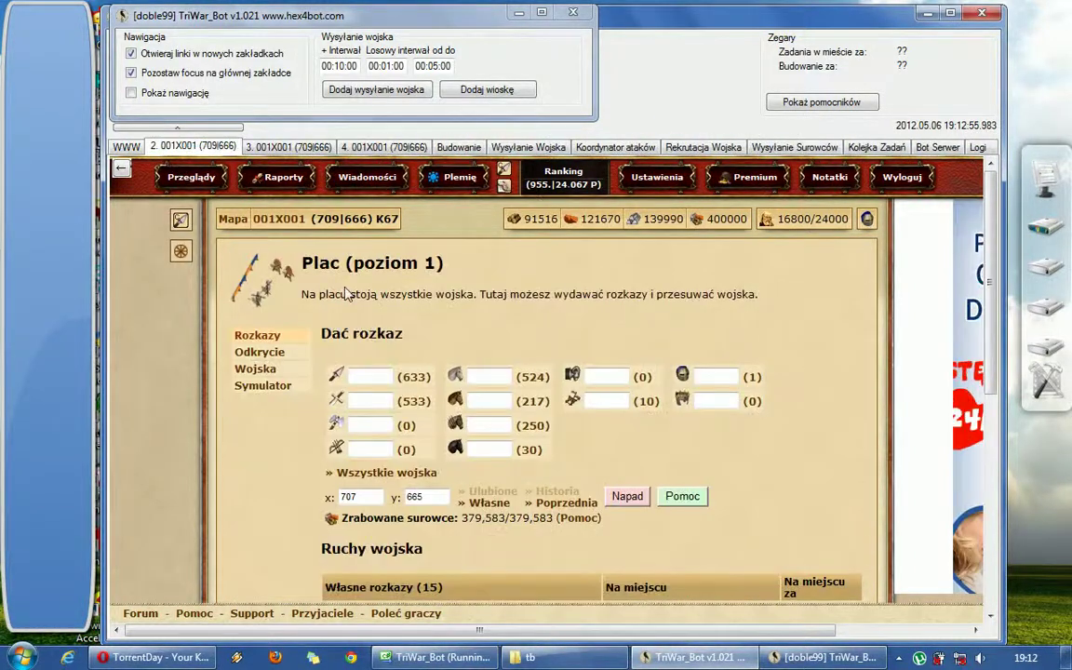
# Step: Prepare an attack on 707|665 with 100 light cavalry up to the confirmation page and check its travel duration
pyautogui.click(532, 401)
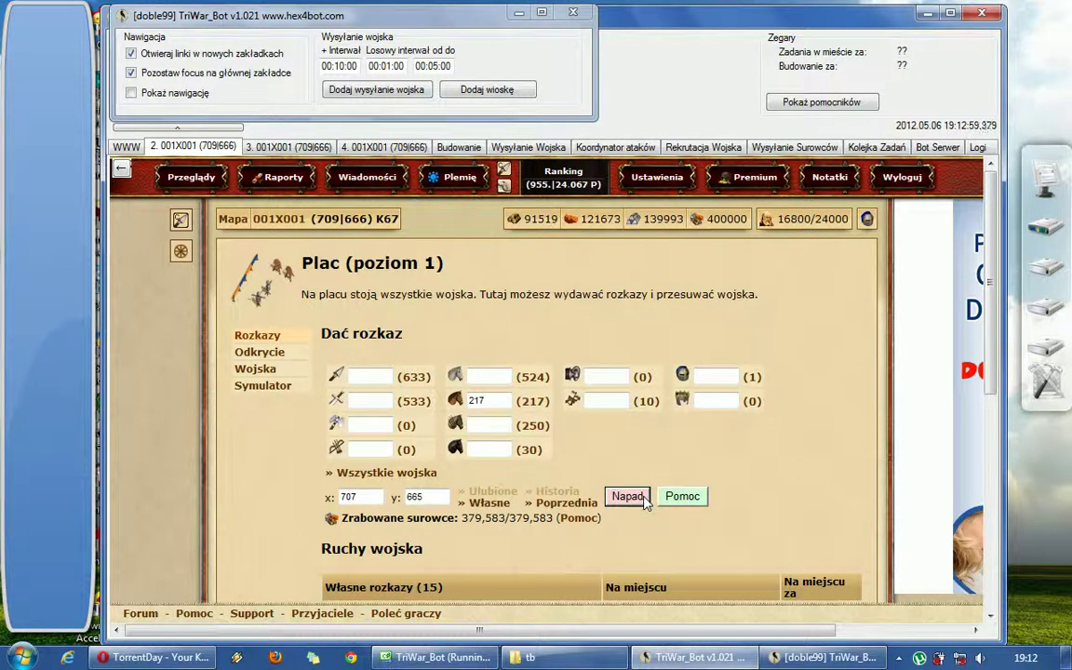
pyautogui.doubleClick(476, 400)
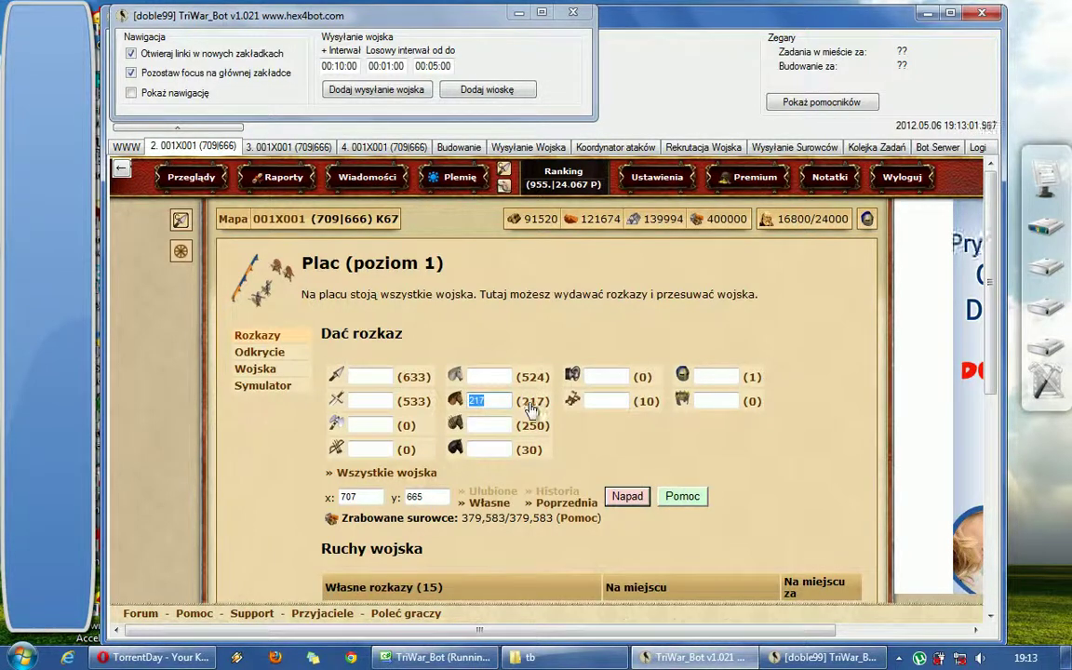
pyautogui.write('100')
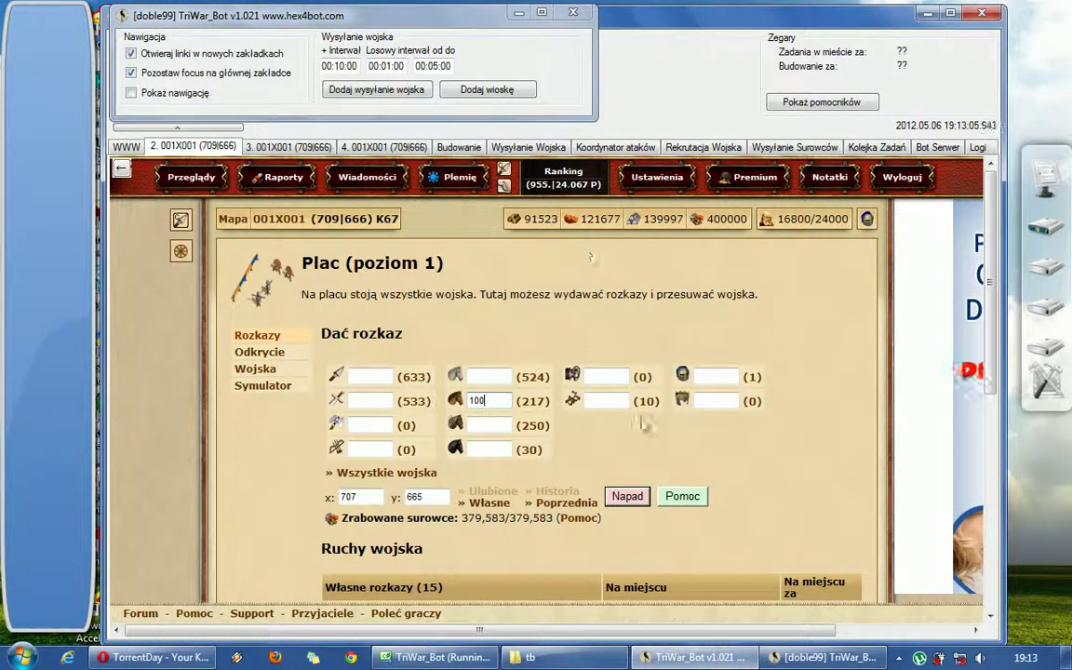
pyautogui.click(627, 496)
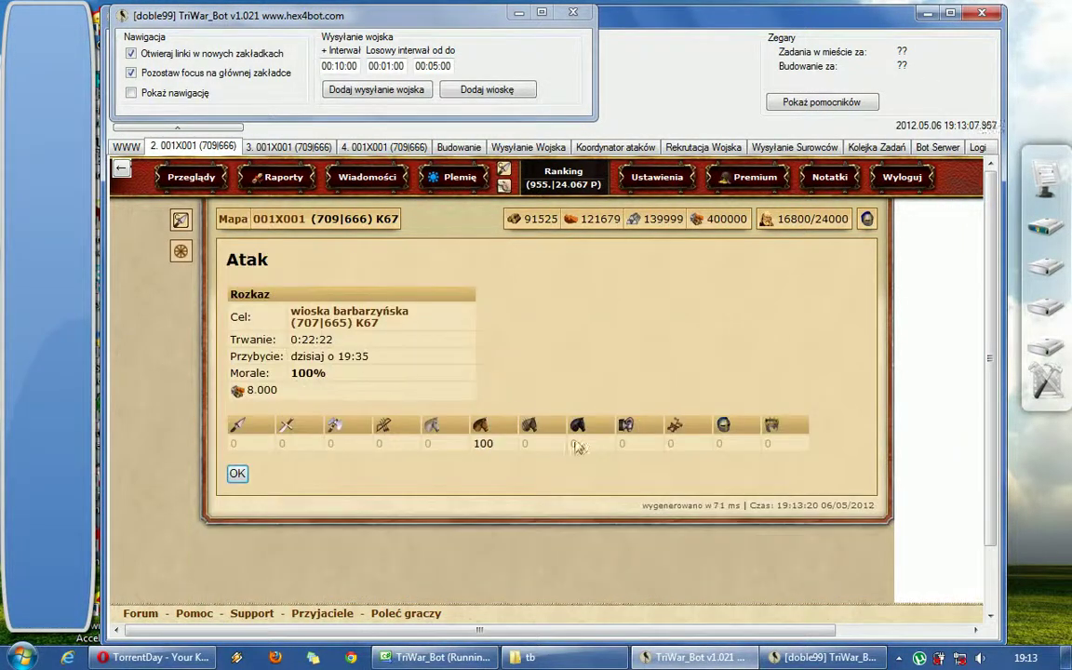
pyautogui.moveTo(291, 342); pyautogui.dragTo(351, 339)
pyautogui.click(362, 349)
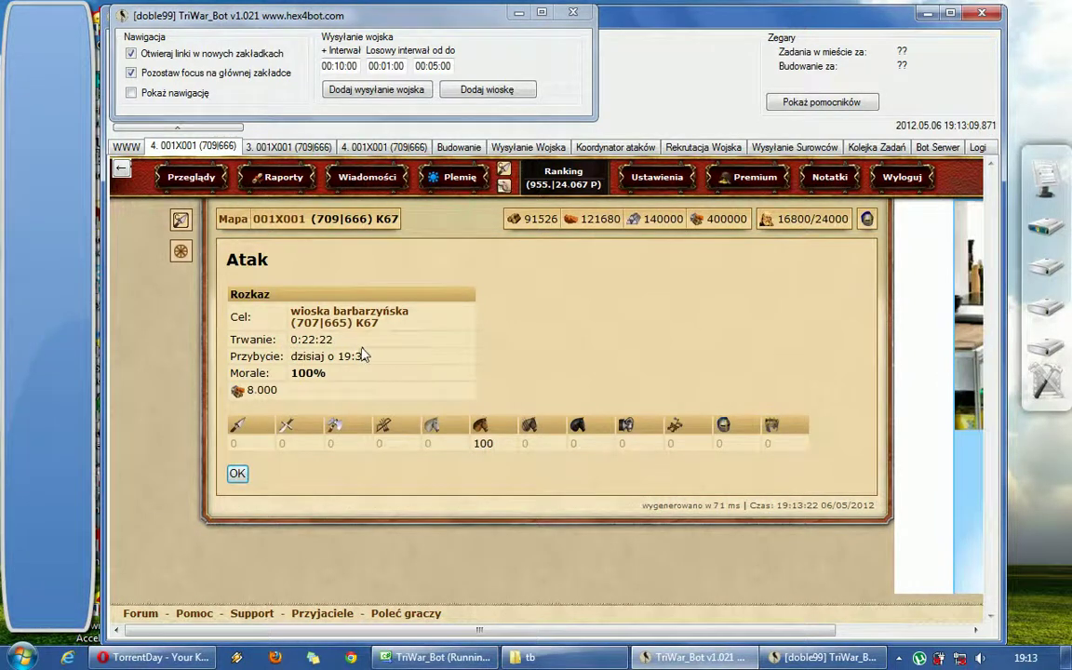
# Step: Add village 707|665 to the "farma testowa" task and select it in the task's destination list
pyautogui.click(479, 90)
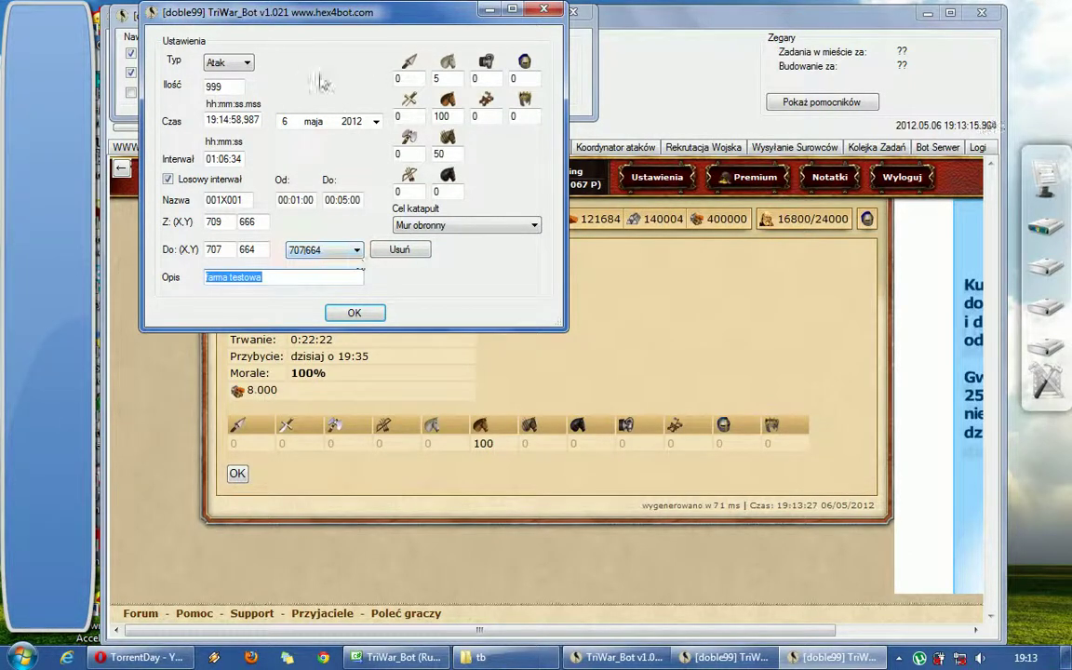
pyautogui.click(256, 276)
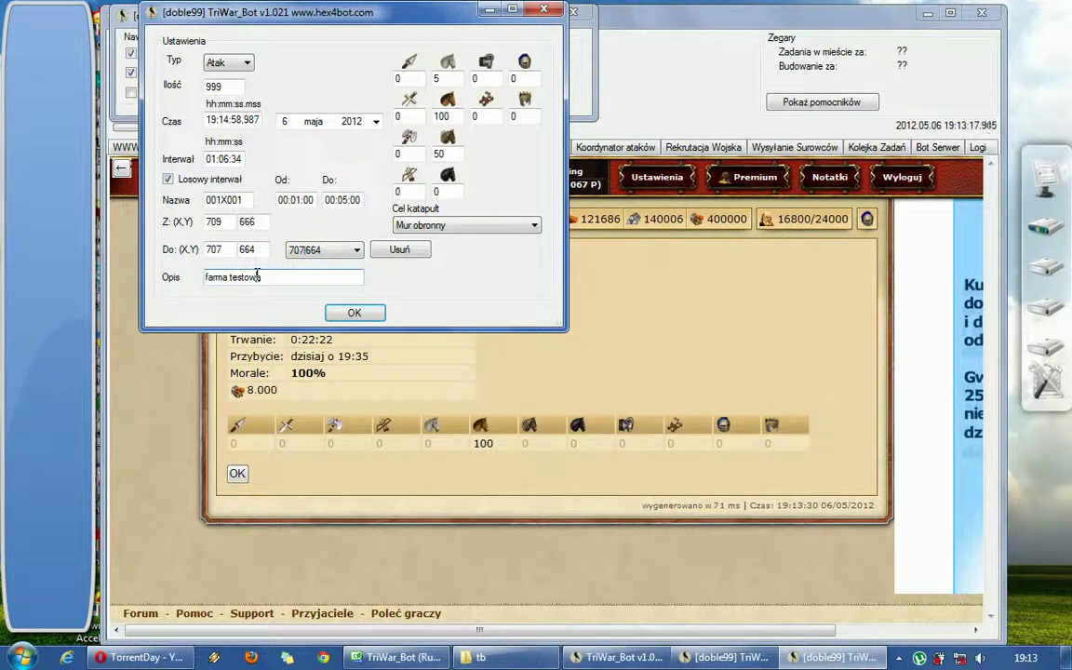
pyautogui.click(322, 249)
pyautogui.click(356, 249)
pyautogui.click(356, 249)
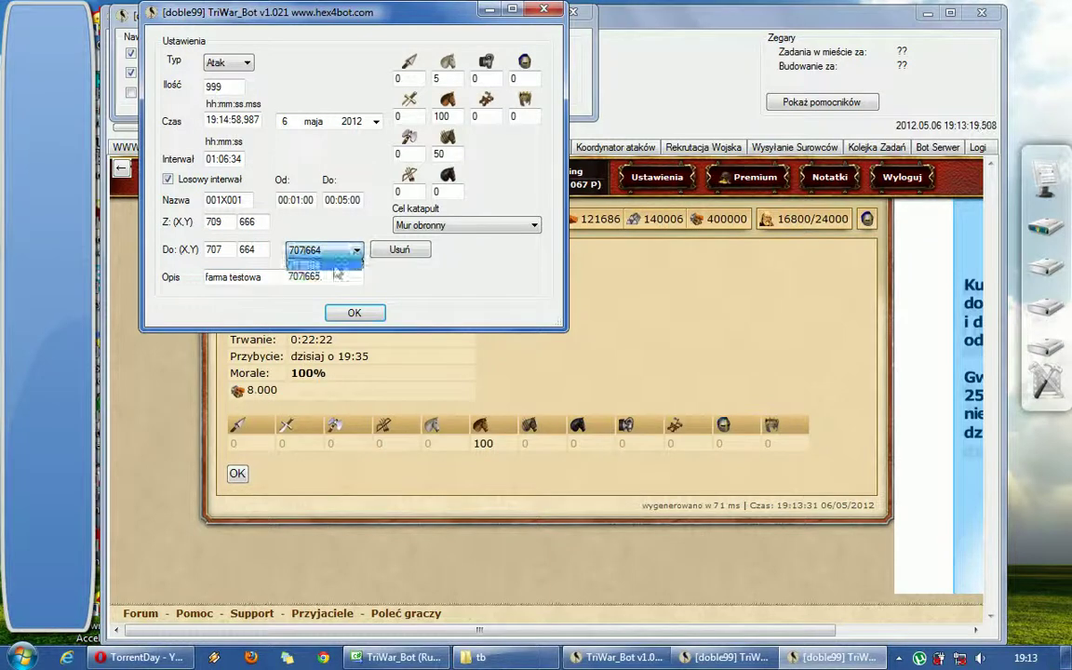
pyautogui.click(316, 277)
# Step: Compare the intervals of destinations 707|664 and 707|665, leave 707|664 selected and save the task
pyautogui.click(321, 252)
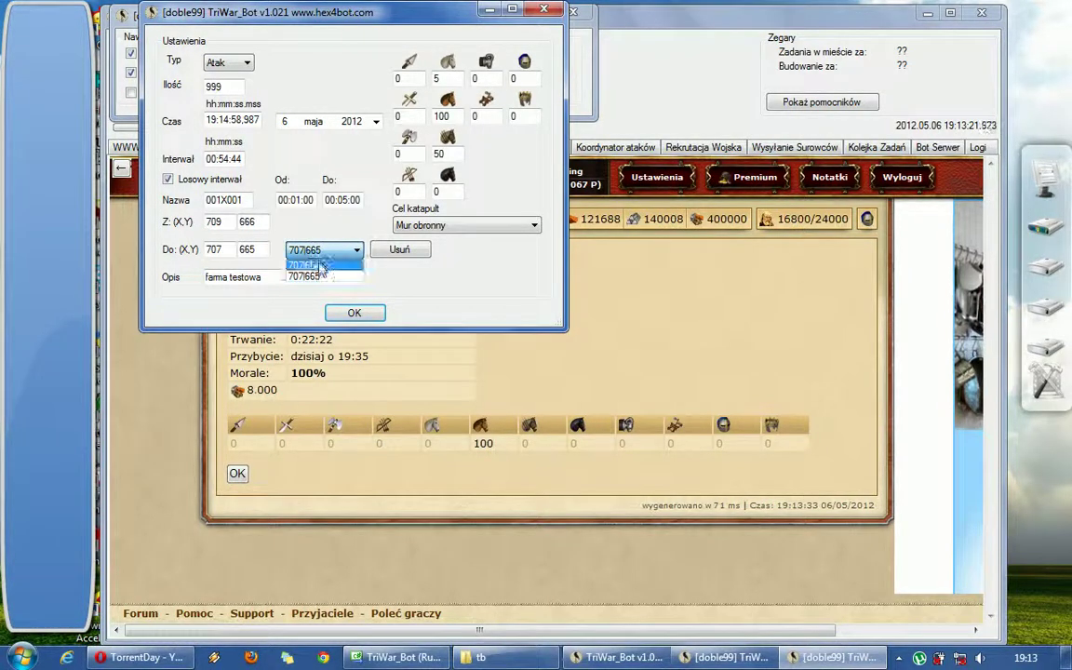
pyautogui.click(318, 265)
pyautogui.click(315, 249)
pyautogui.click(311, 278)
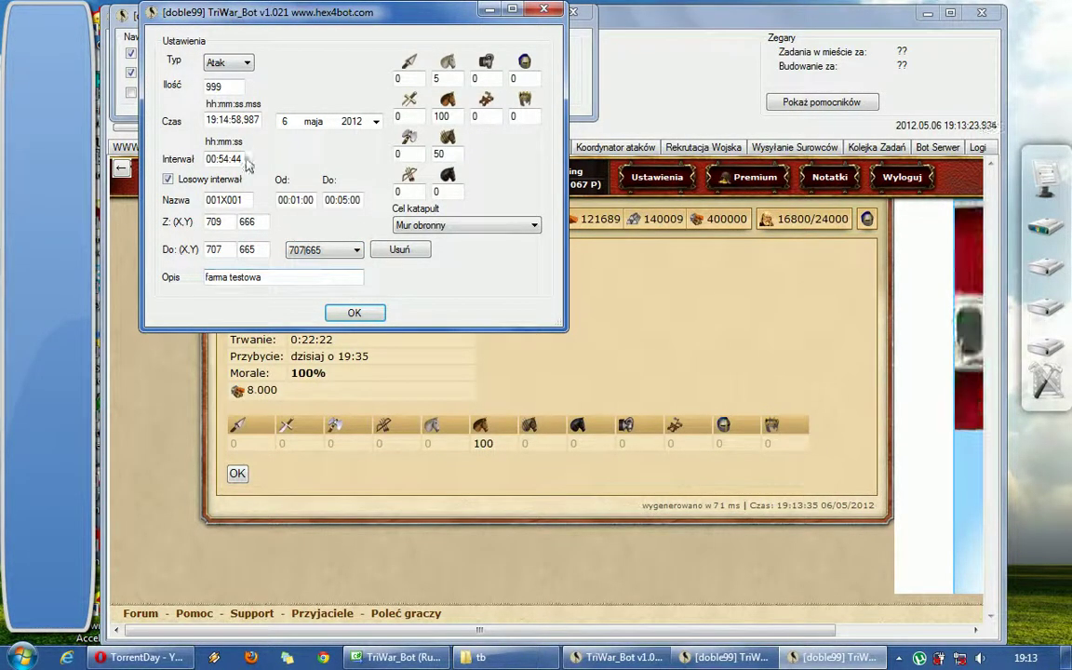
pyautogui.click(311, 249)
pyautogui.click(315, 263)
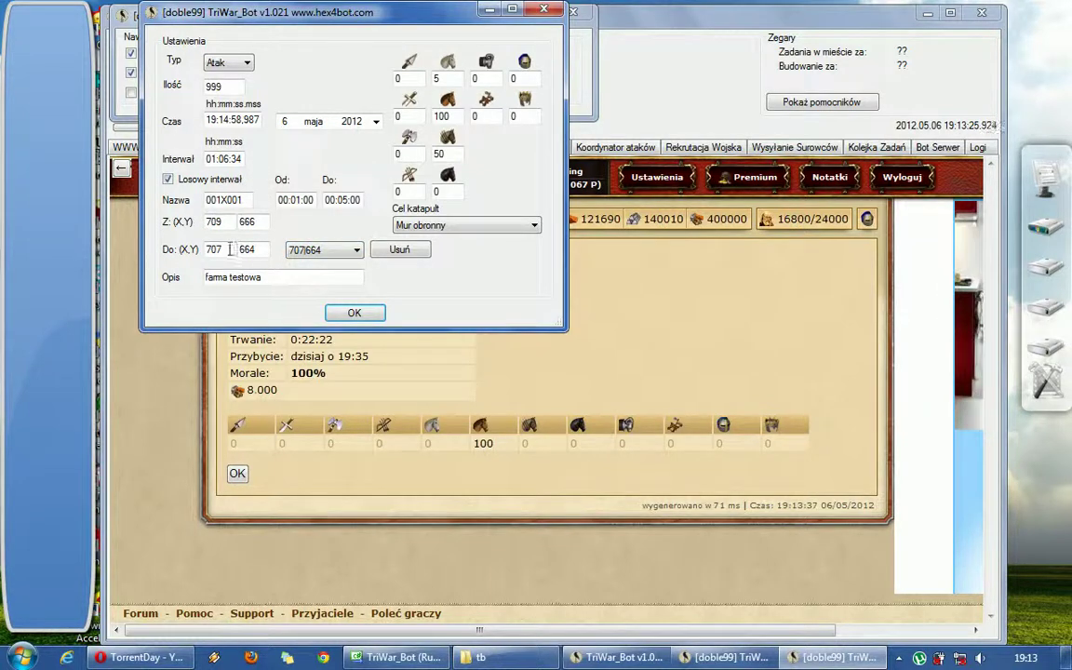
pyautogui.click(353, 314)
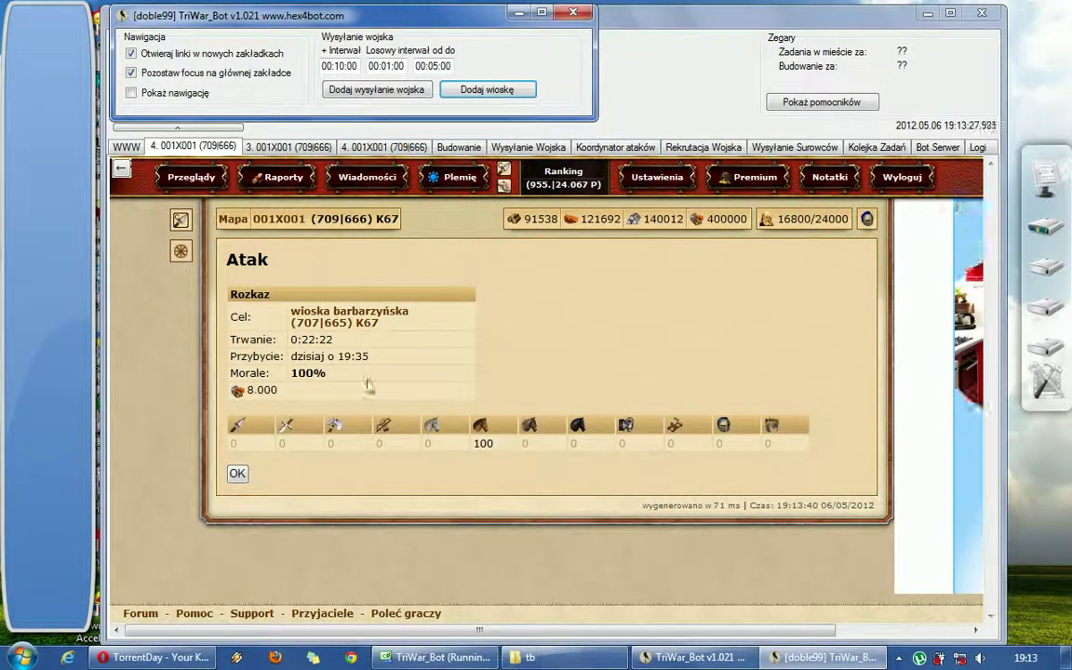
# Step: Review the troop counts and travel duration of the attack on 707|665, and close its browser tab
pyautogui.moveTo(431, 450); pyautogui.dragTo(455, 449)
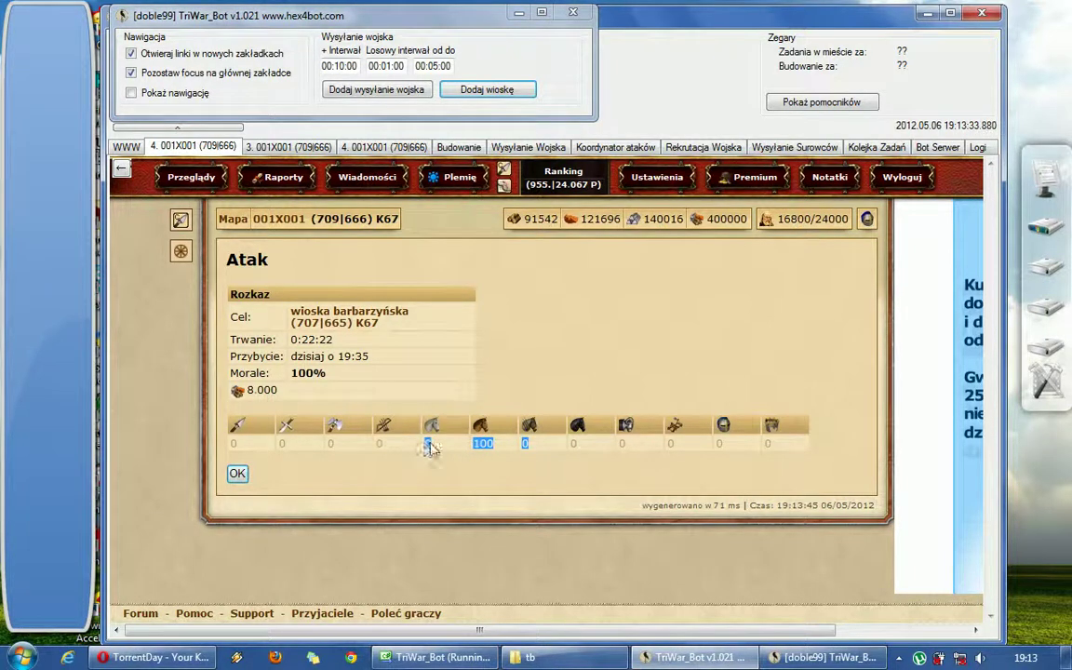
pyautogui.click(536, 443)
pyautogui.moveTo(529, 447); pyautogui.dragTo(448, 447)
pyautogui.moveTo(291, 340); pyautogui.dragTo(330, 338)
pyautogui.click(353, 338)
pyautogui.rightClick(193, 147)
pyautogui.click(207, 159)
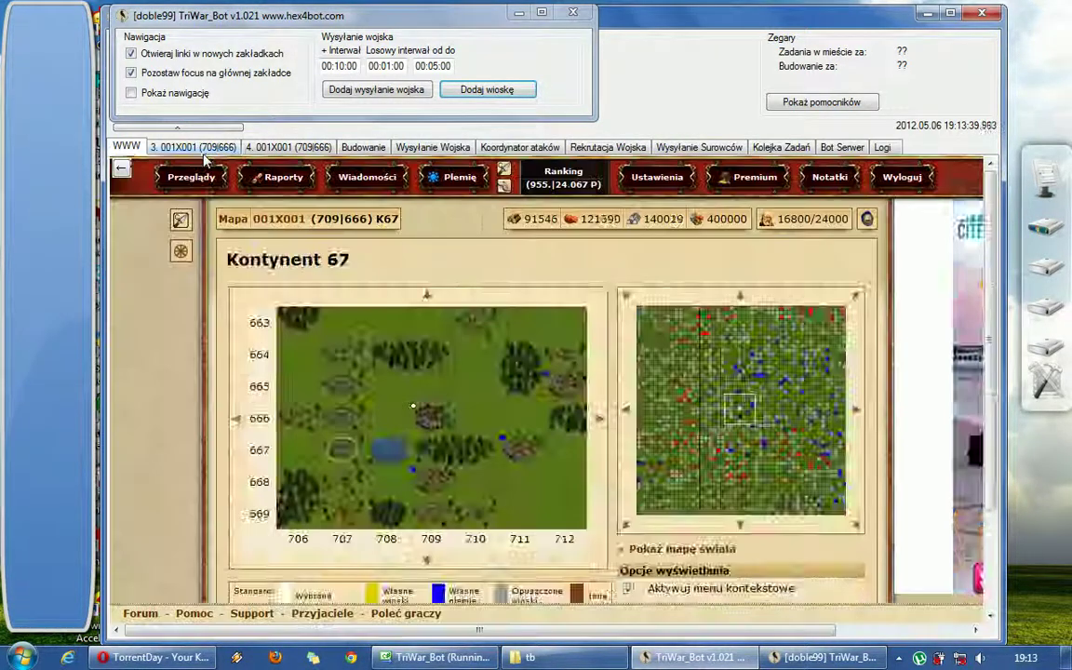
# Step: Prepare an attack on 707|666 with all 217 light cavalry, add that village to the task and close its tab
pyautogui.click(533, 402)
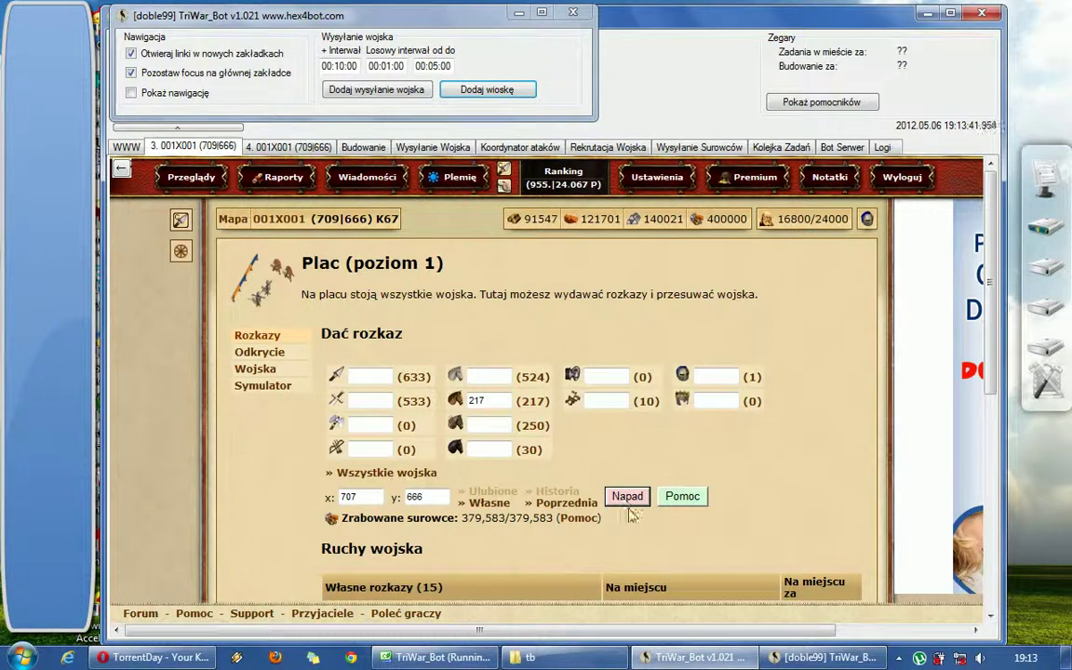
pyautogui.click(629, 497)
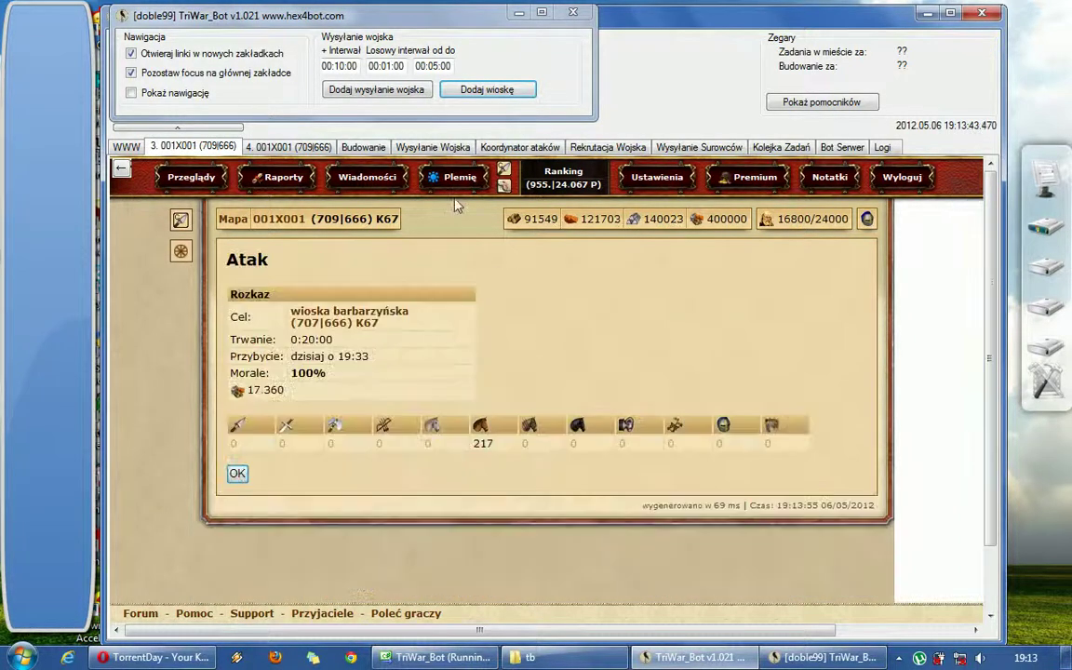
pyautogui.click(465, 93)
pyautogui.click(352, 310)
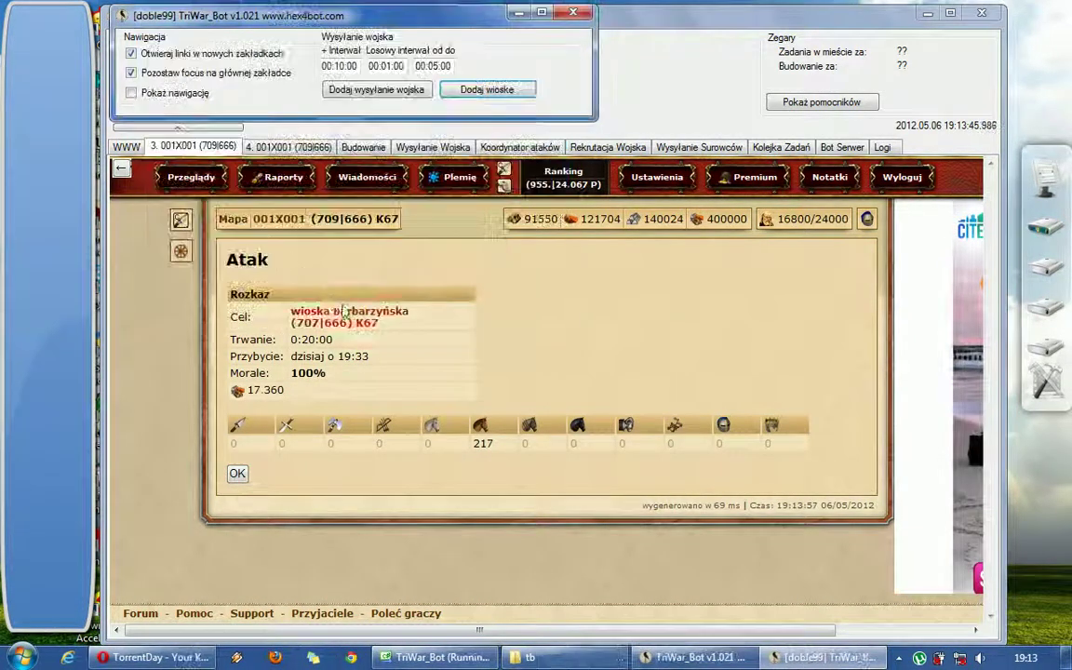
pyautogui.click(189, 138)
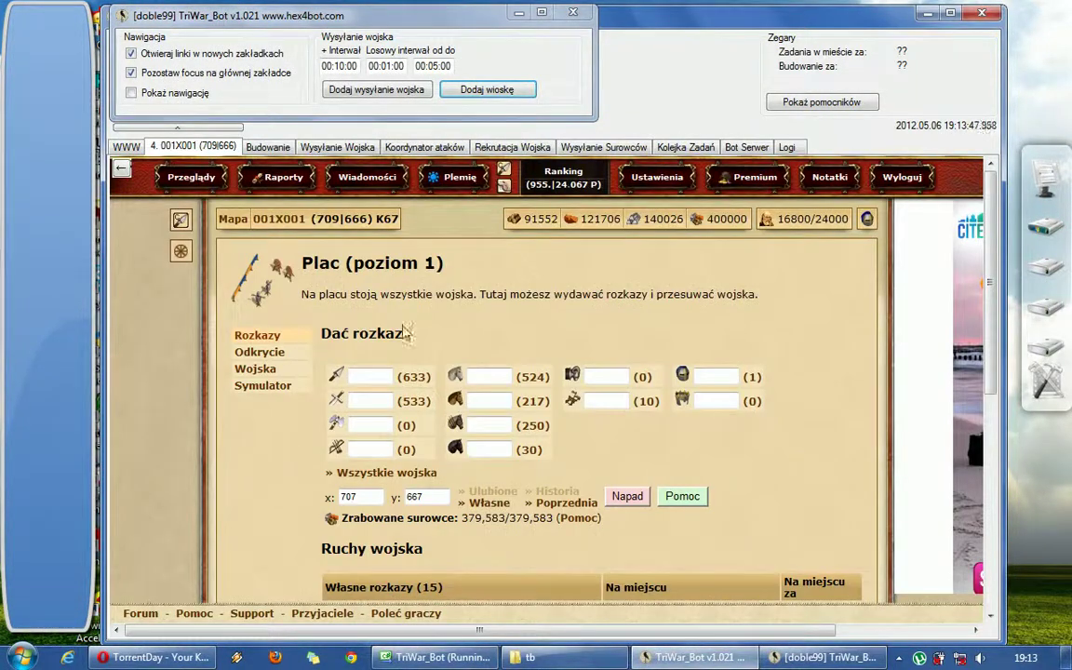
# Step: Prepare an attack on 707|667 with all 217 light cavalry and return to the troop-sending task list
pyautogui.click(532, 401)
pyautogui.click(627, 496)
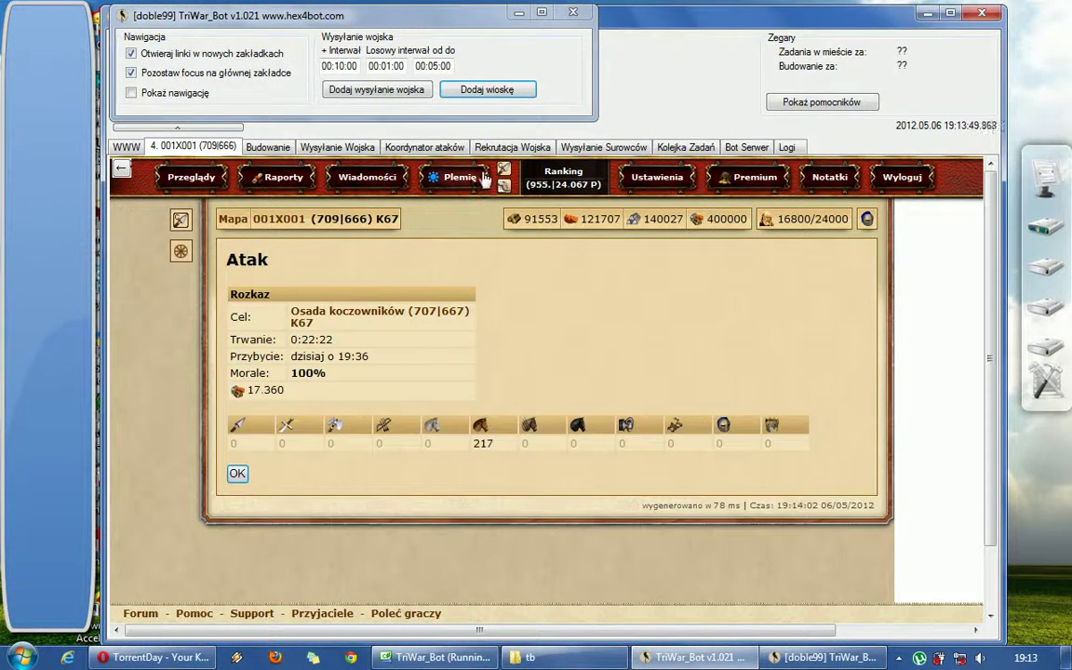
pyautogui.click(307, 145)
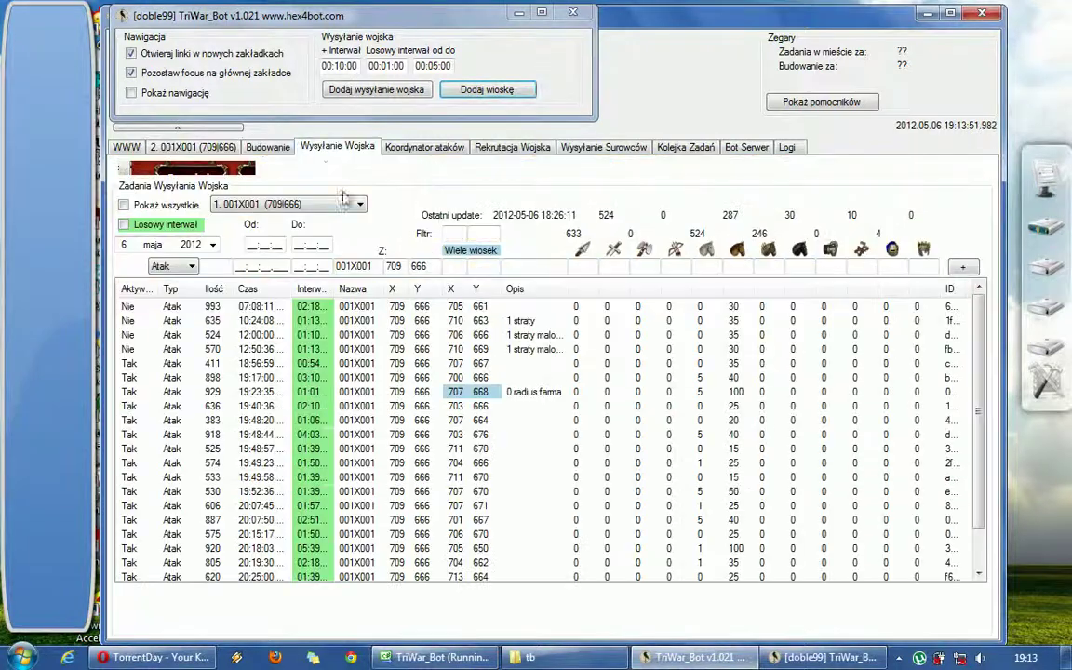
# Step: Examine how the multi-village "farma testowa" task is marked in the troop-sending list compared with single-village attacks
pyautogui.click(495, 420)
pyautogui.scroll(-1, 497, 422)
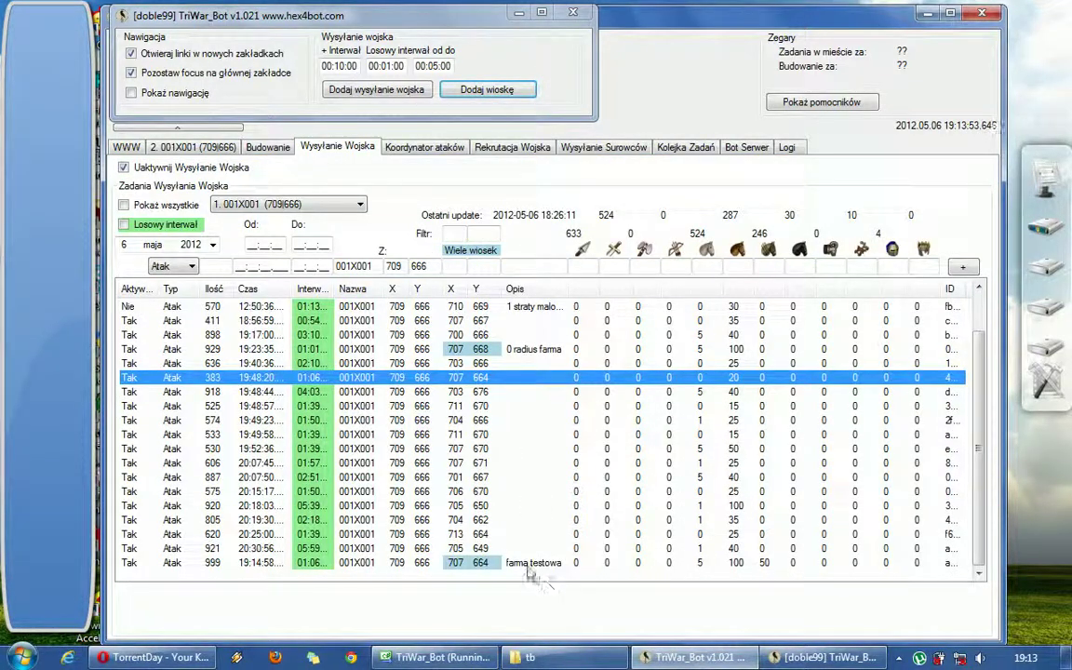
pyautogui.click(466, 564)
pyautogui.click(477, 524)
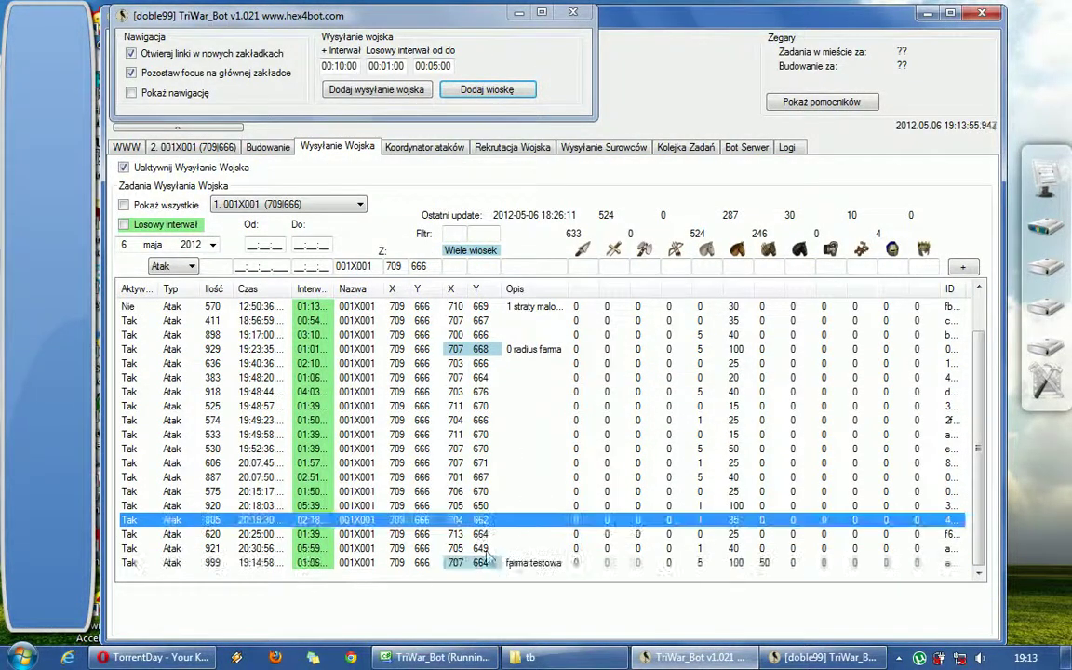
pyautogui.click(505, 563)
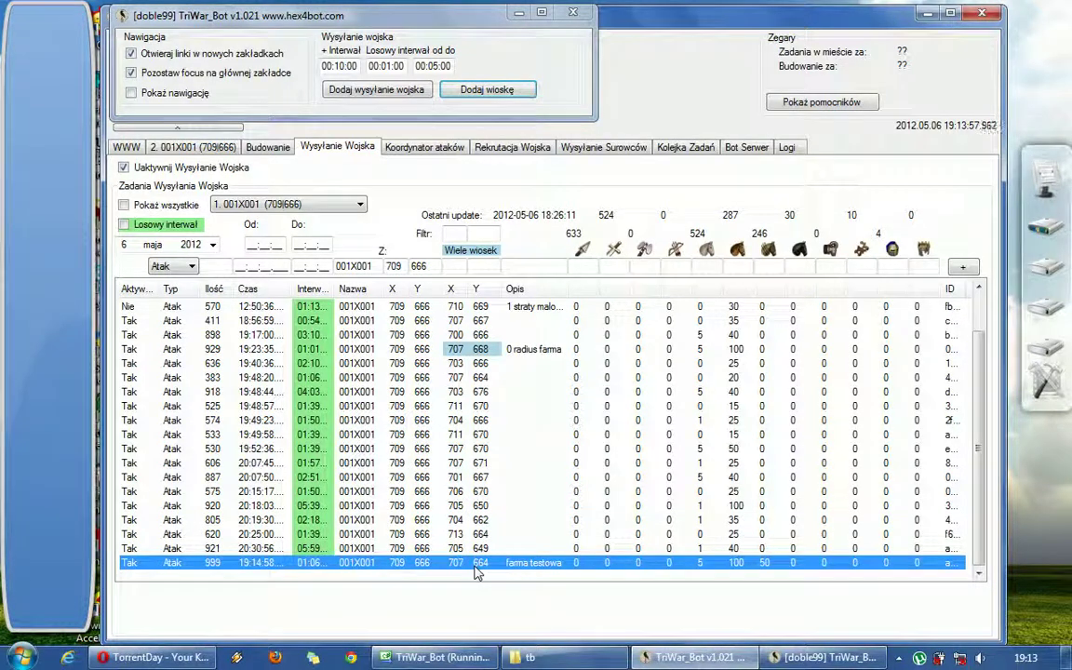
# Step: Try to add a village to "farma testowa" directly from the task list, and select that task again
pyautogui.click(482, 91)
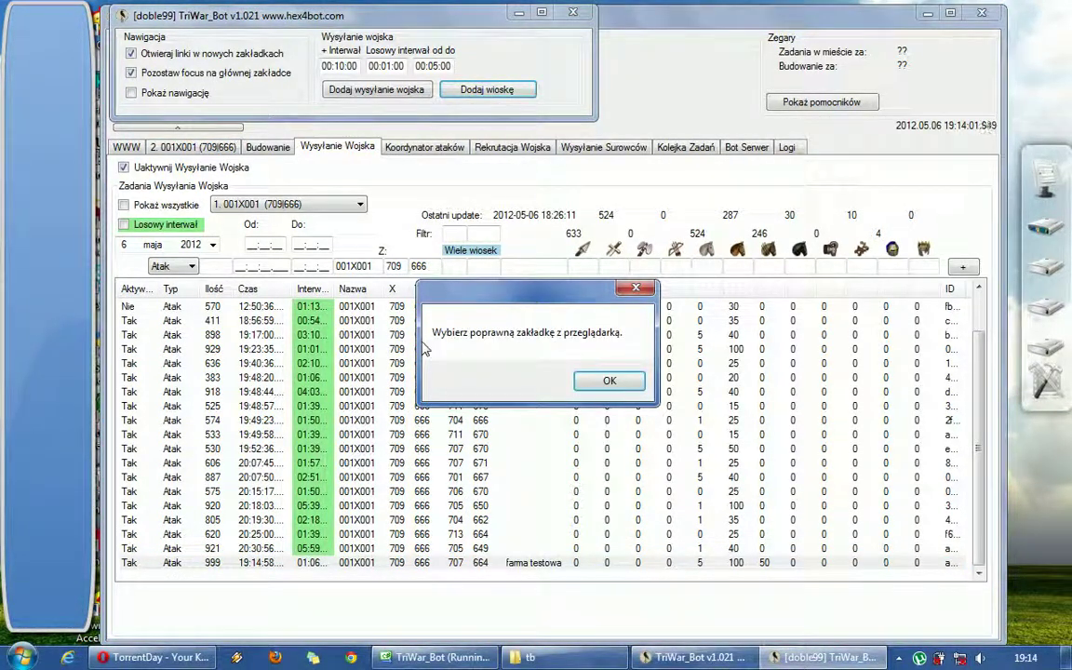
pyautogui.click(609, 380)
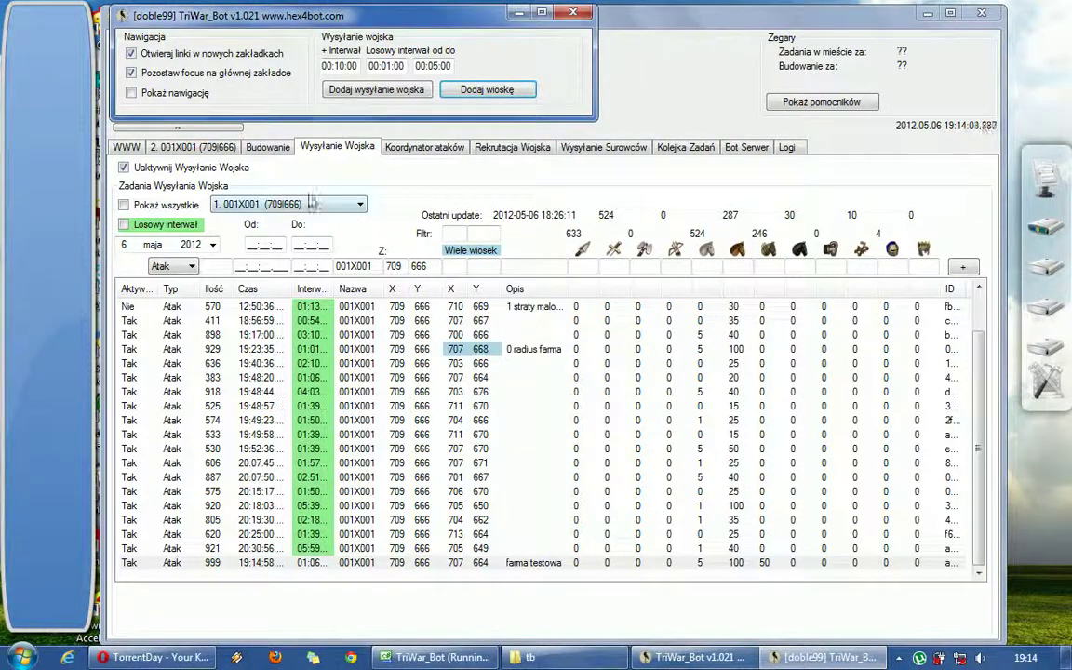
pyautogui.click(515, 562)
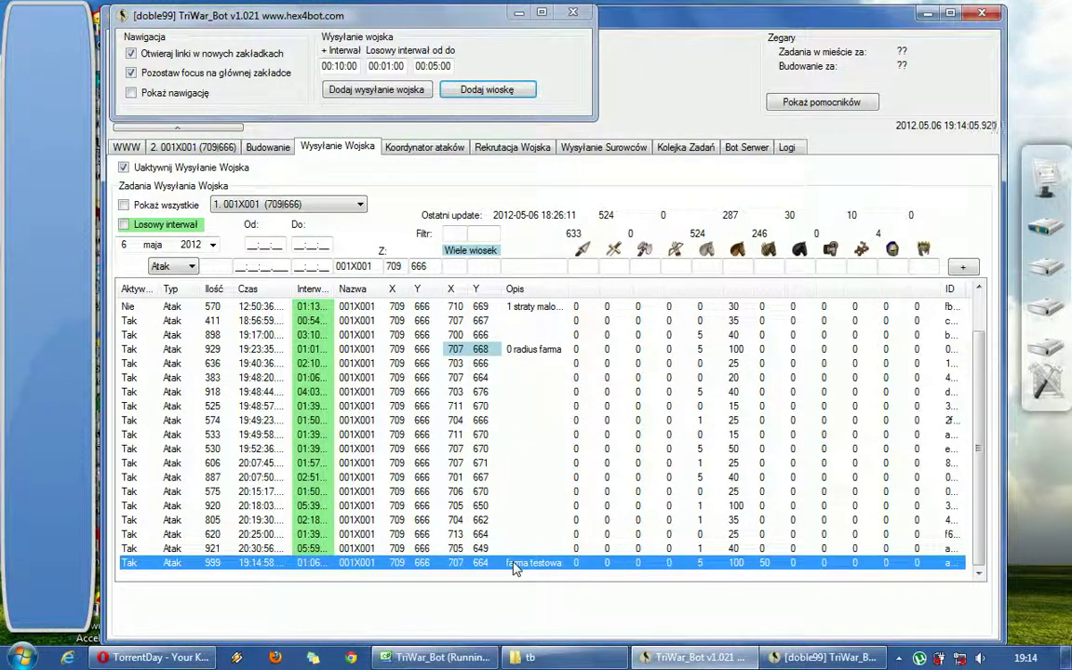
# Step: Add village 707|667 from its prepared attack page to the "farma testowa" task, check the task's target list and confirm
pyautogui.click(164, 147)
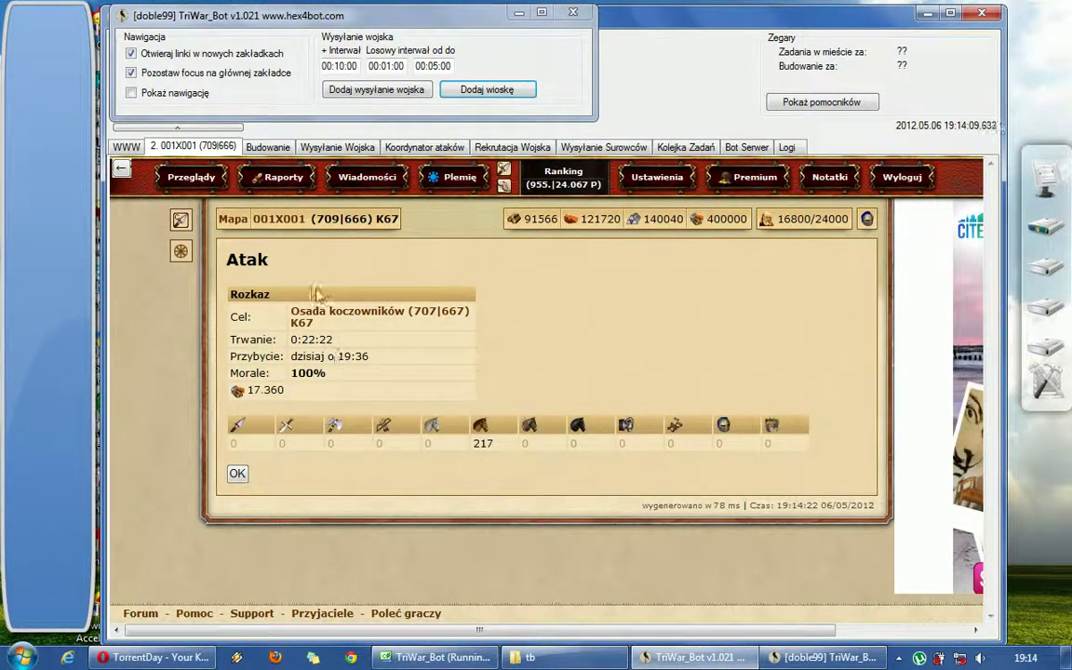
pyautogui.moveTo(402, 376); pyautogui.dragTo(232, 338)
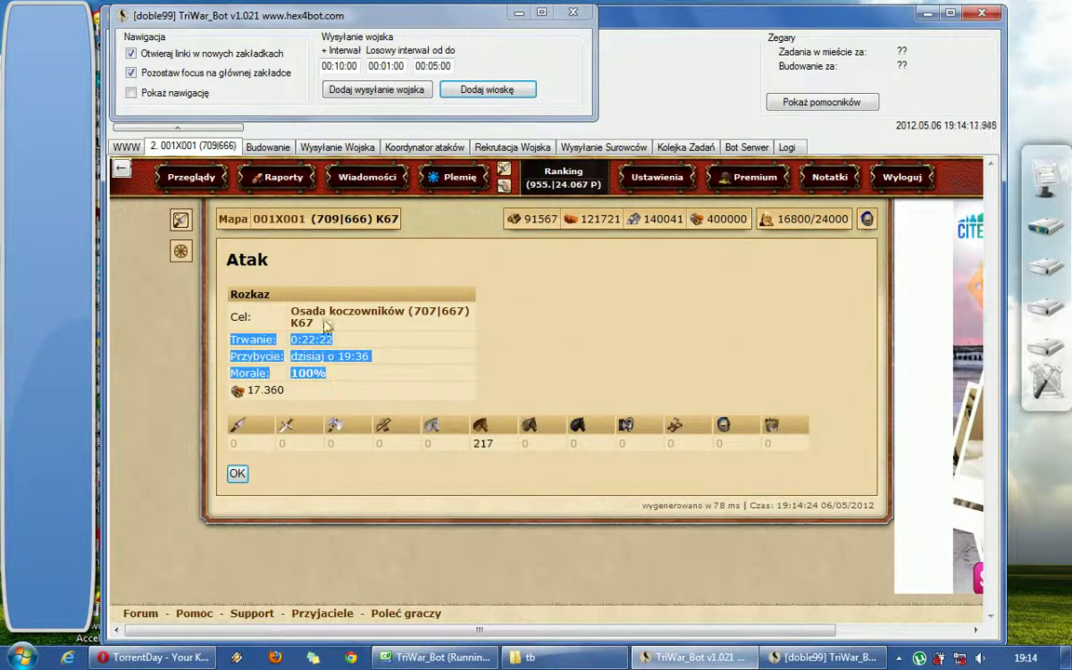
pyautogui.click(506, 89)
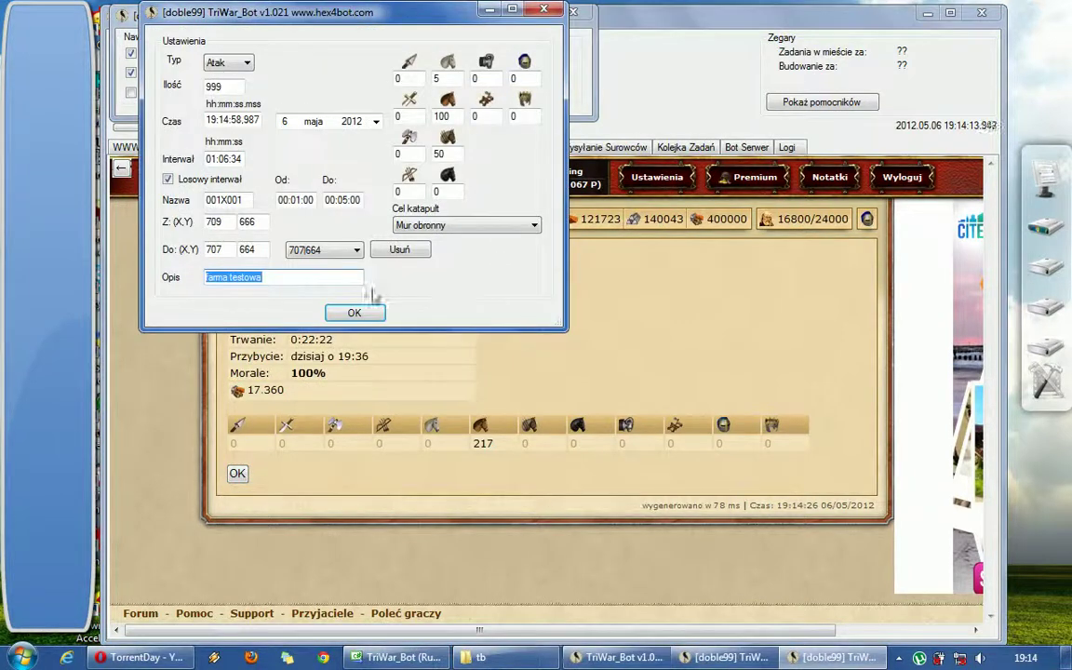
pyautogui.click(338, 253)
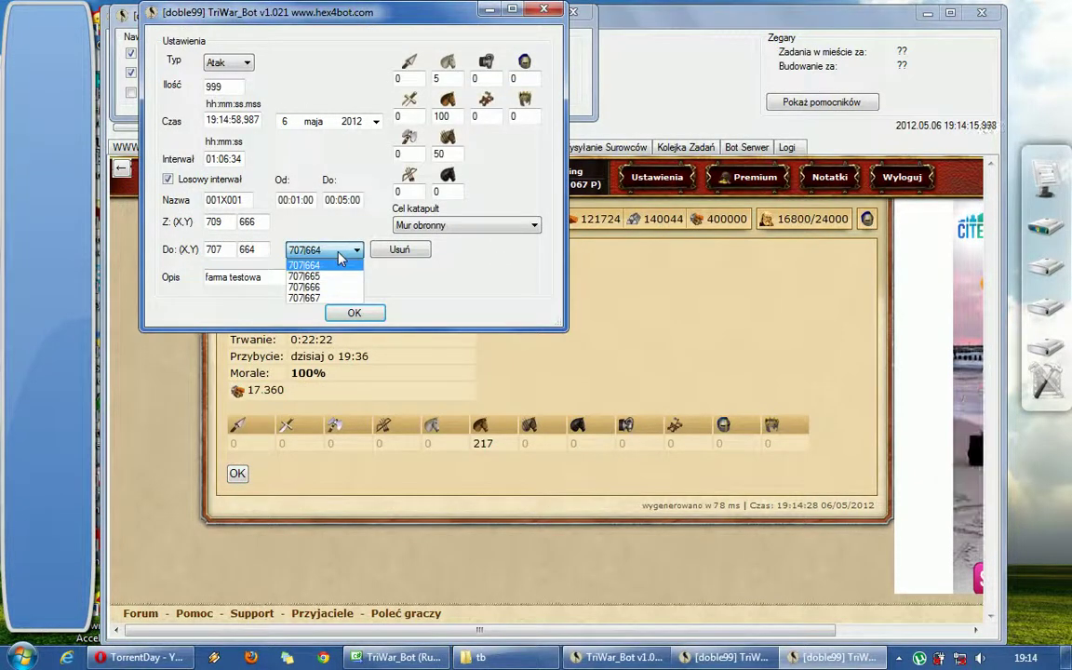
pyautogui.click(339, 253)
pyautogui.click(338, 253)
pyautogui.click(349, 282)
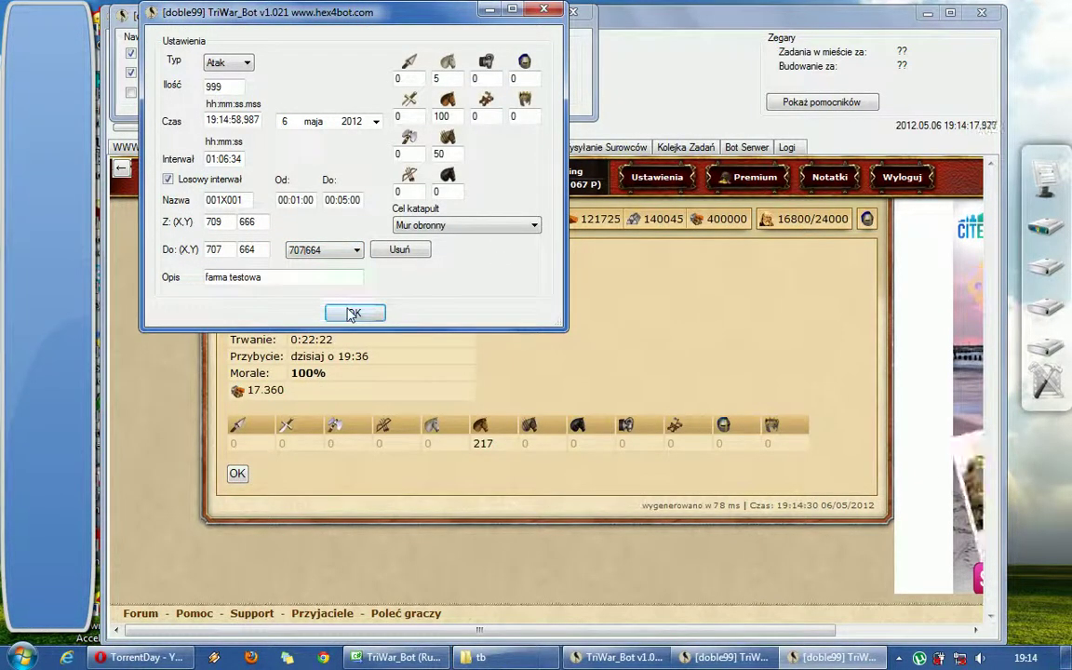
pyautogui.click(352, 312)
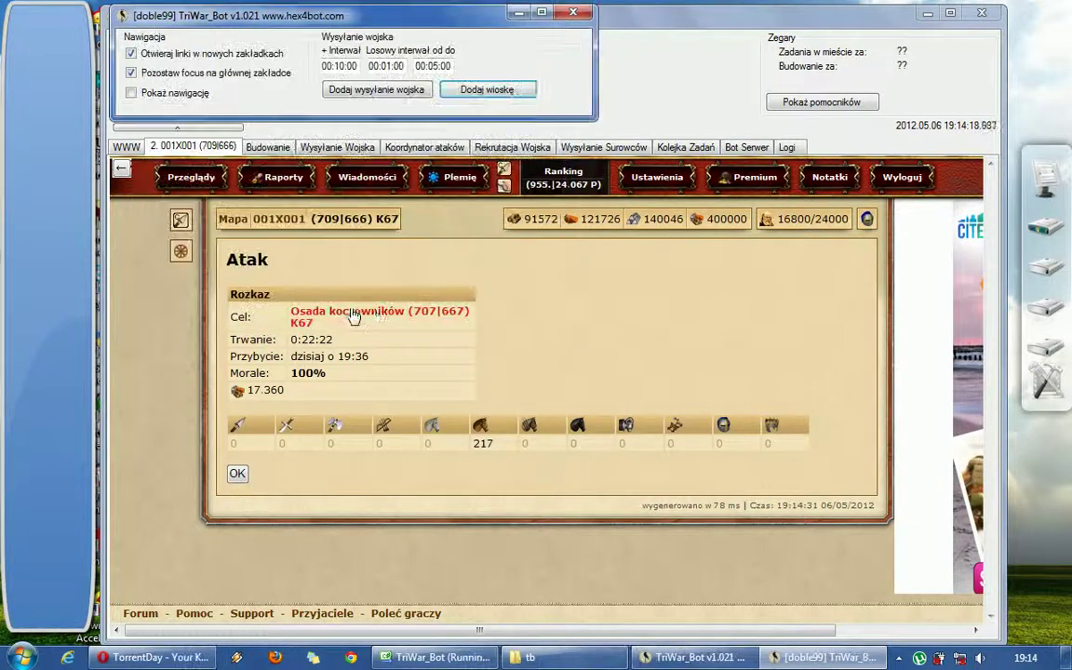
# Step: Close the village 001X001 browser tab, disable keeping focus on the main tab, and close the helpers window
pyautogui.rightClick(216, 143)
pyautogui.click(258, 150)
pyautogui.click(157, 73)
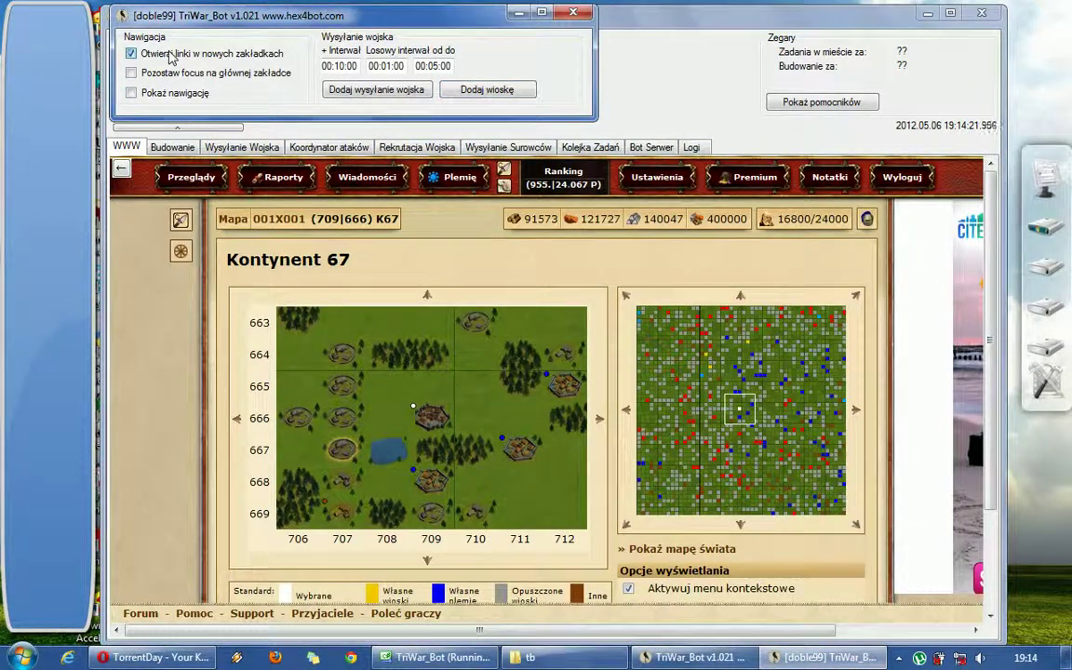
pyautogui.click(573, 12)
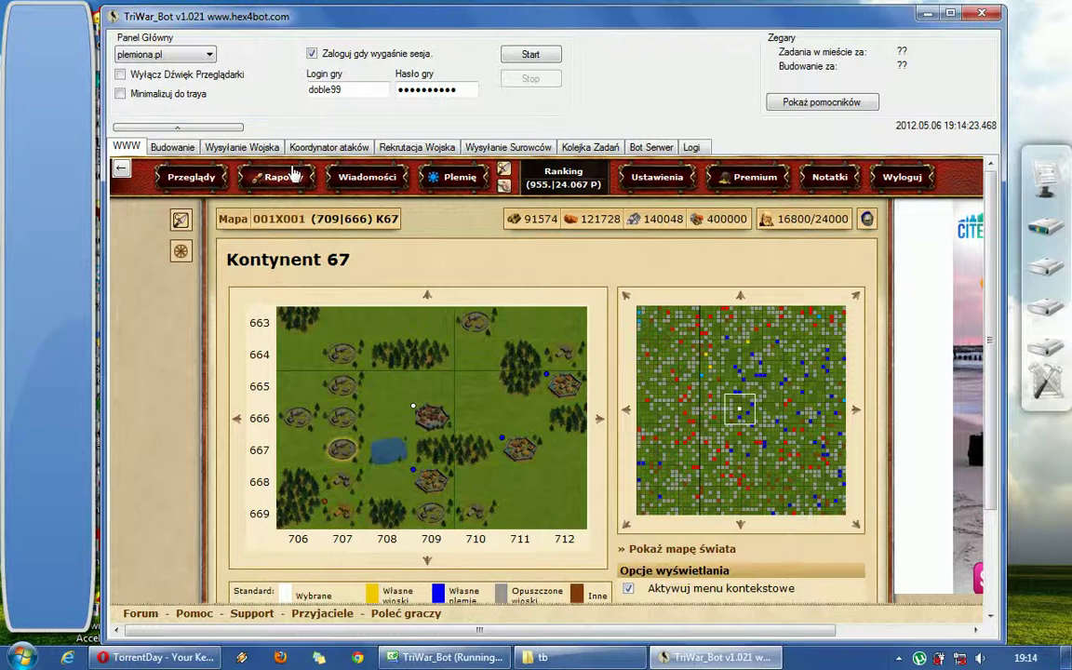
# Step: Review the target villages and send time of the "farma testowa" task from the troop-sending list, and close its settings
pyautogui.click(232, 147)
pyautogui.click(475, 437)
pyautogui.scroll(-1, 480, 438)
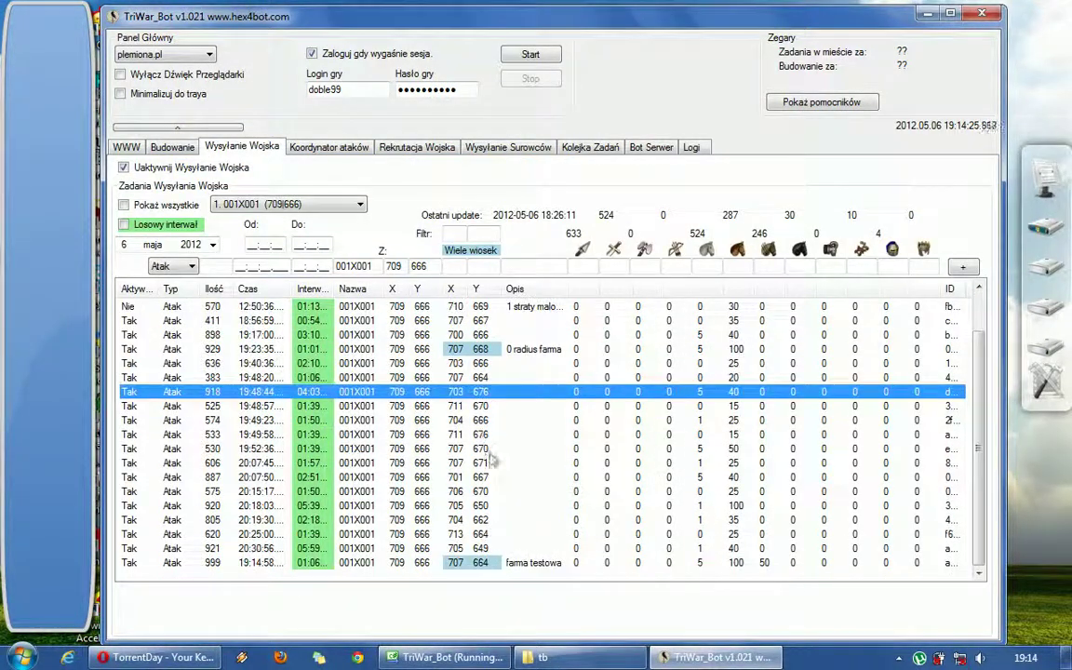
pyautogui.click(484, 565)
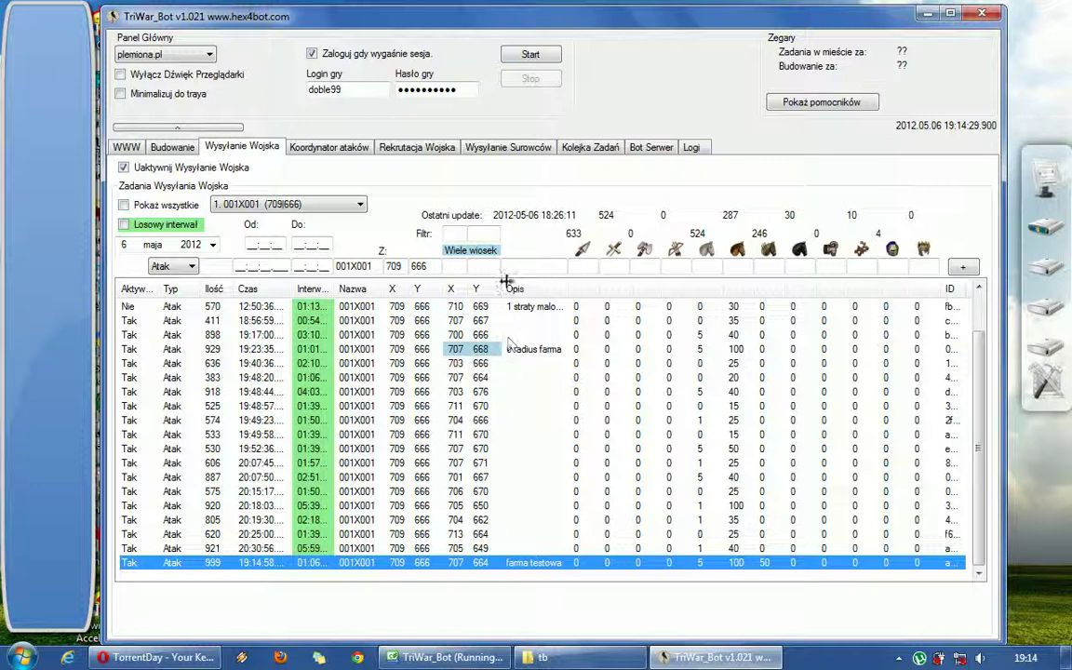
pyautogui.doubleClick(475, 562)
pyautogui.click(549, 411)
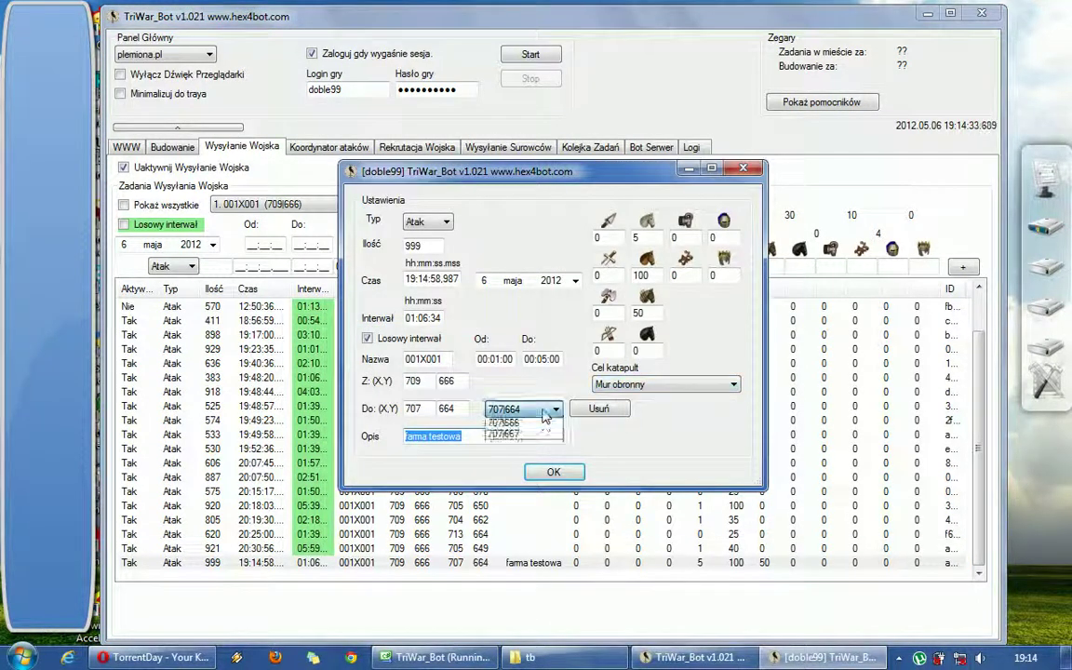
pyautogui.click(547, 413)
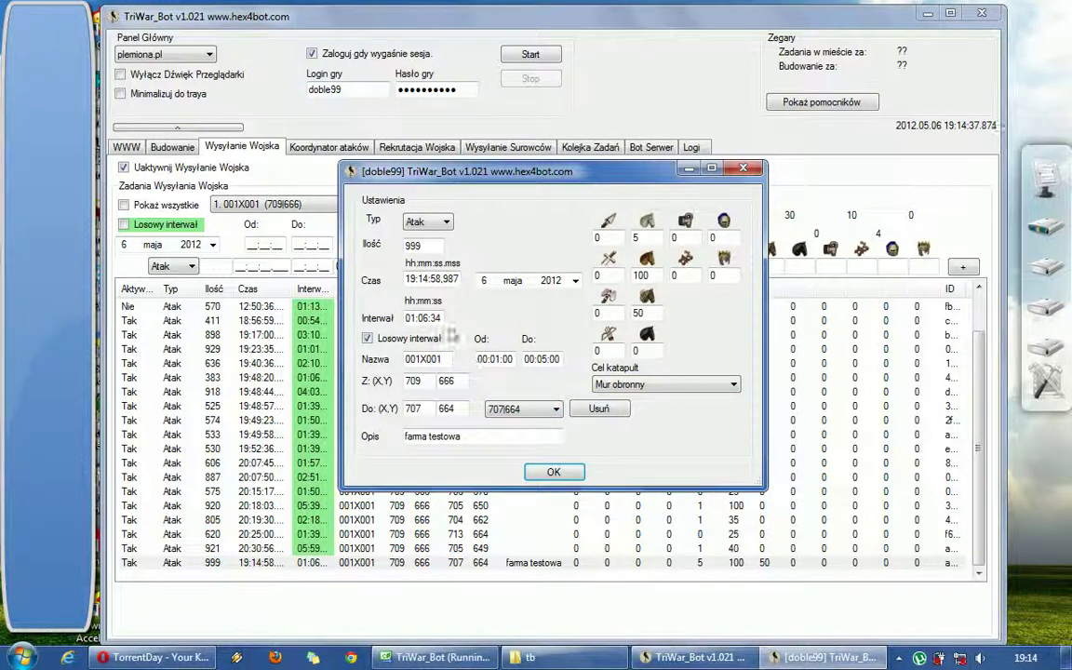
pyautogui.moveTo(405, 278); pyautogui.dragTo(453, 272)
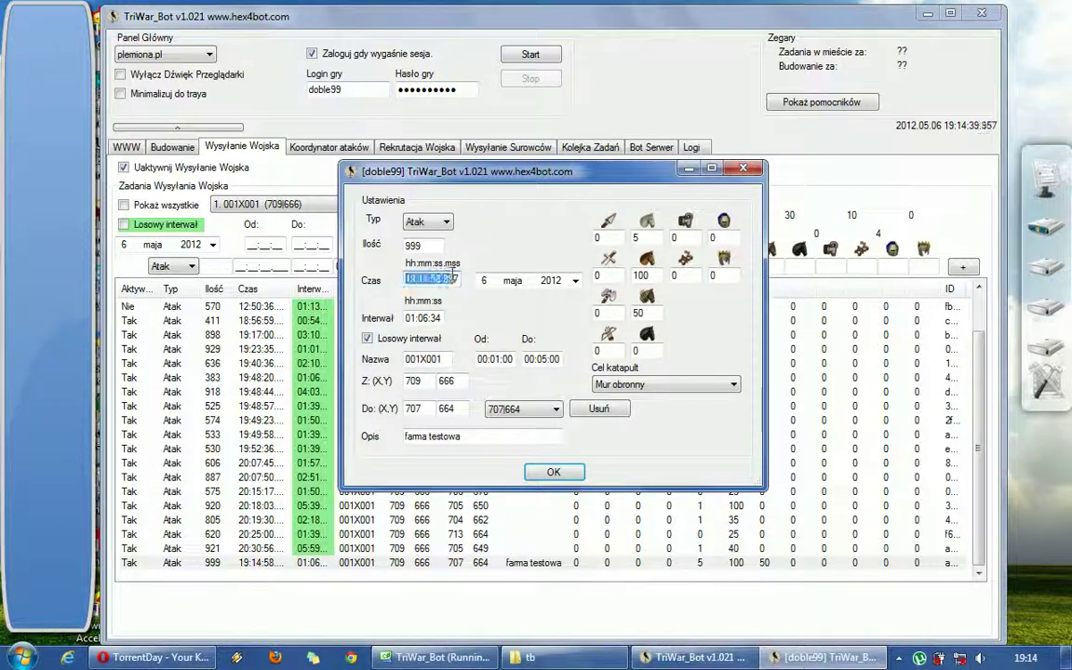
pyautogui.click(554, 472)
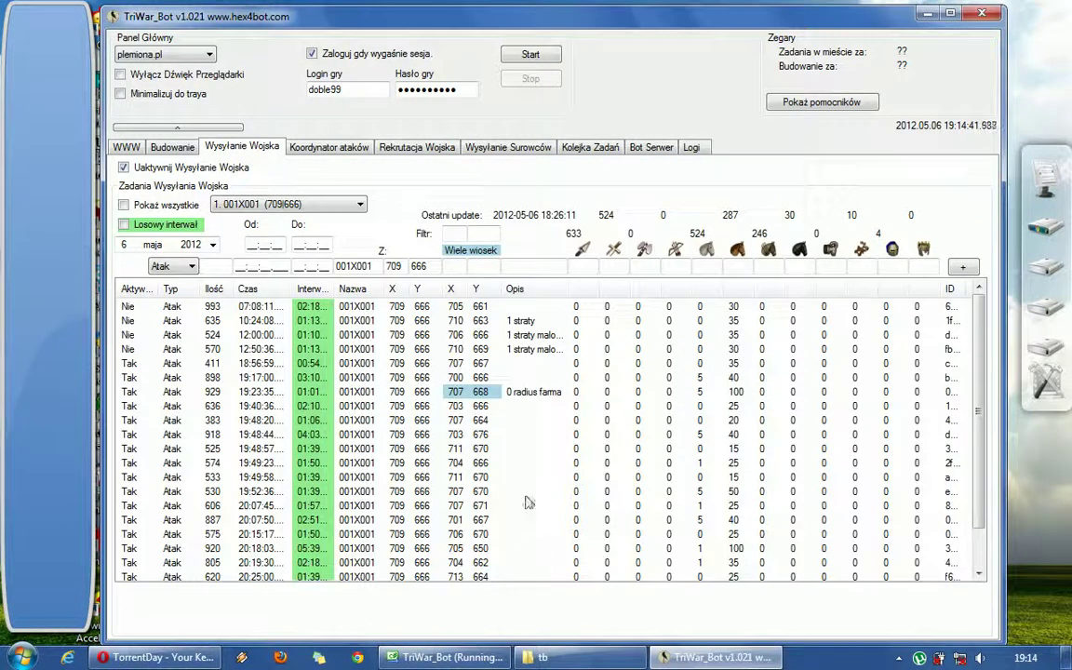
# Step: Set the "farma testowa" task to inactive and reopen its settings
pyautogui.rightClick(500, 568)
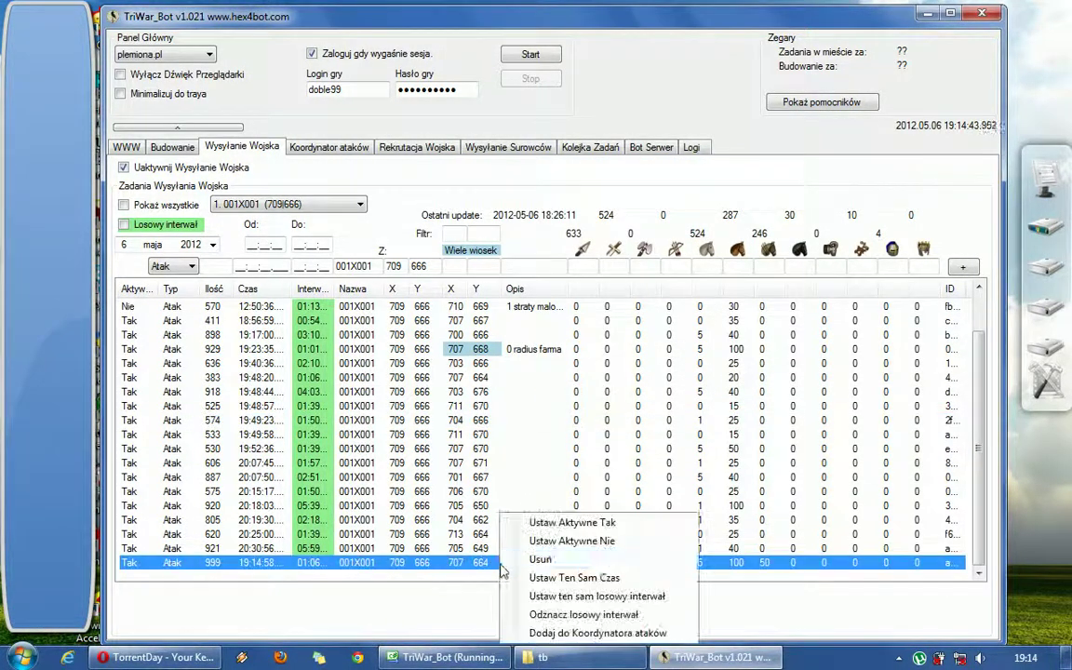
pyautogui.click(526, 485)
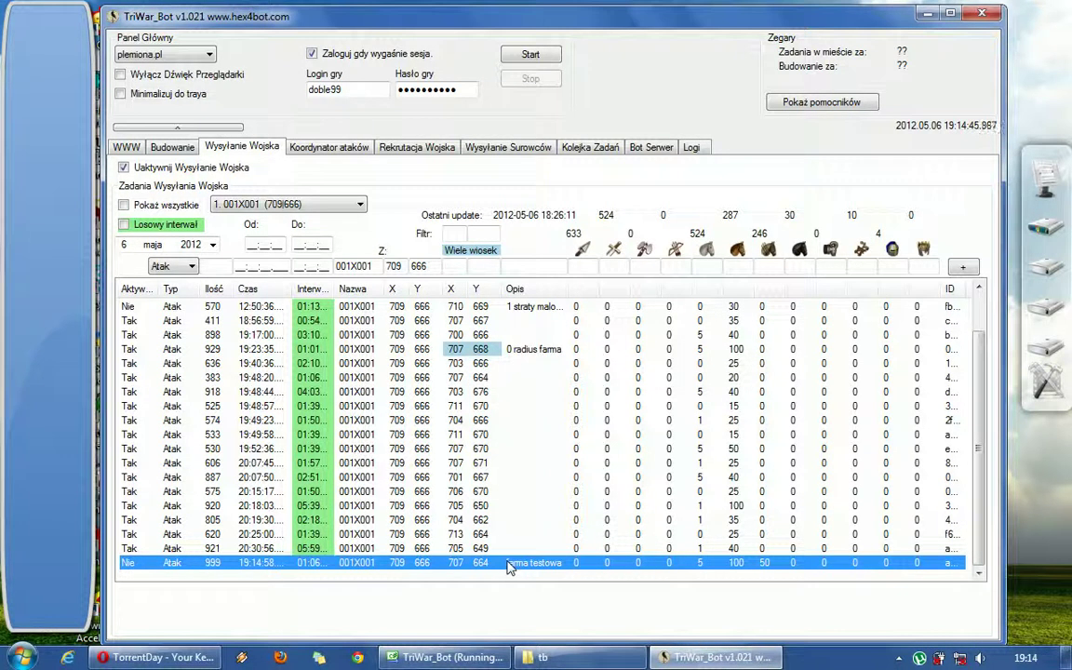
pyautogui.doubleClick(547, 562)
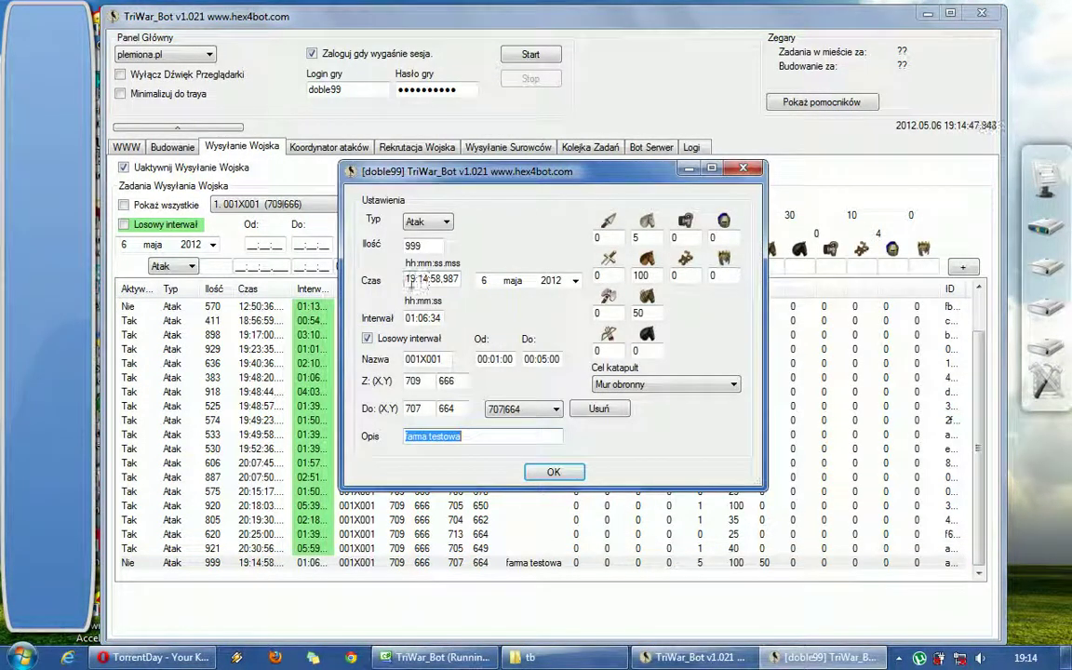
# Step: Examine the task's send time and interval, switching the target to 707|665 to compare the interval
pyautogui.moveTo(406, 279); pyautogui.dragTo(437, 279)
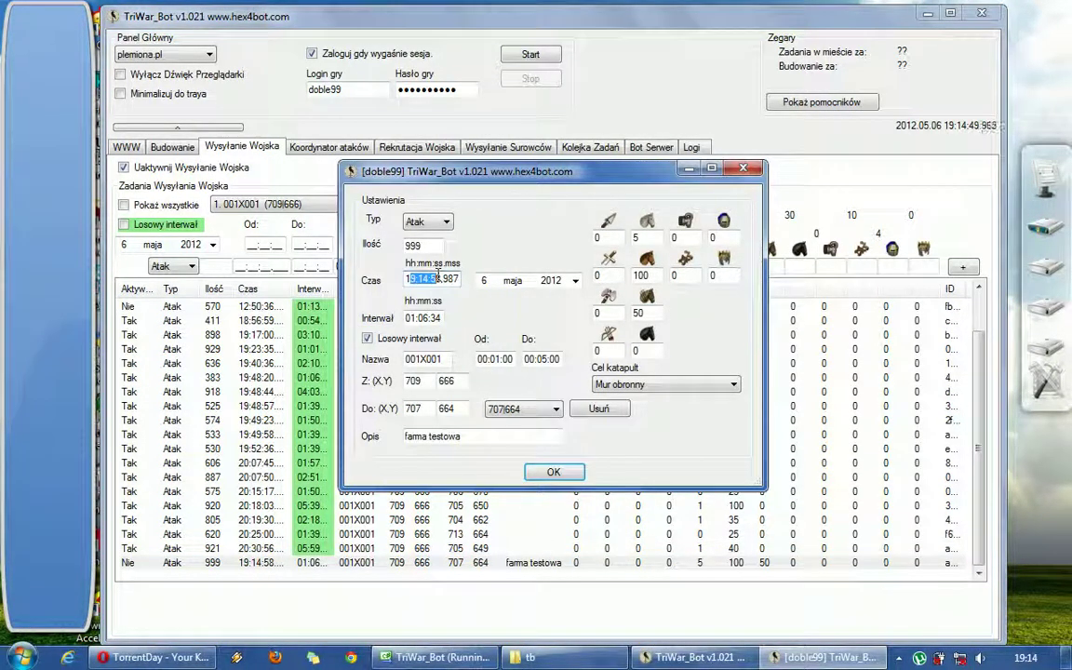
pyautogui.moveTo(410, 318); pyautogui.dragTo(467, 313)
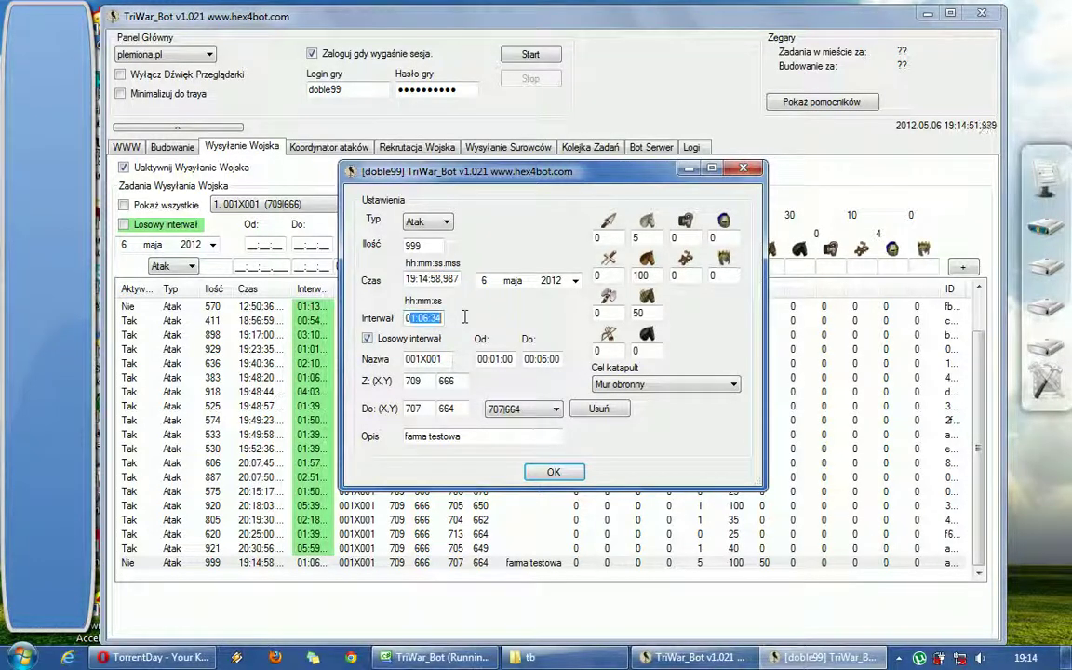
pyautogui.click(551, 410)
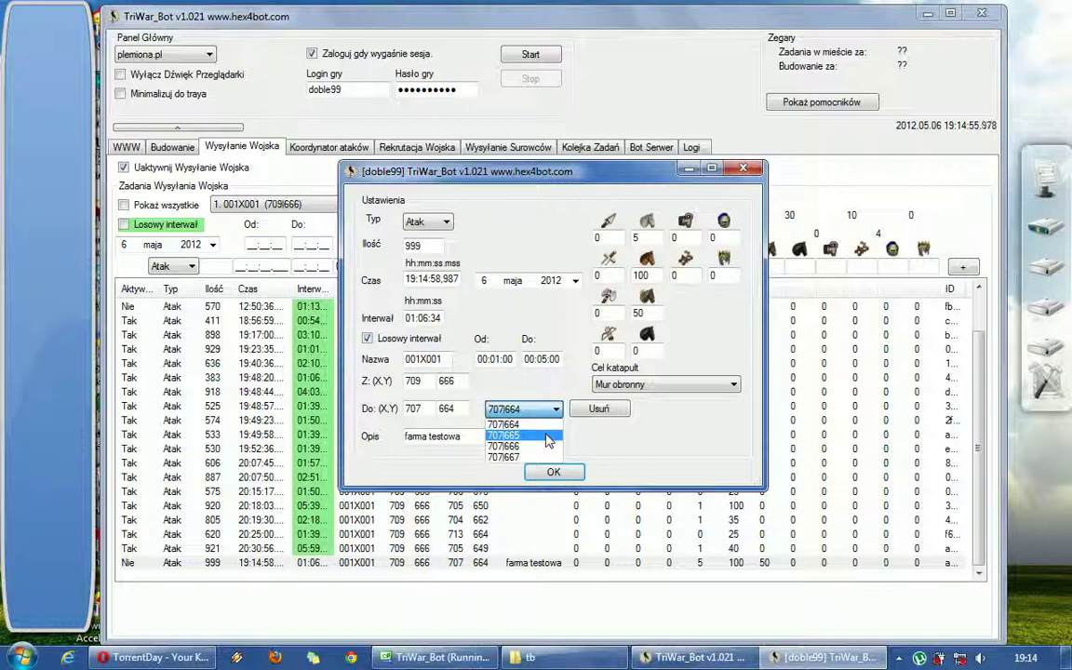
pyautogui.click(548, 436)
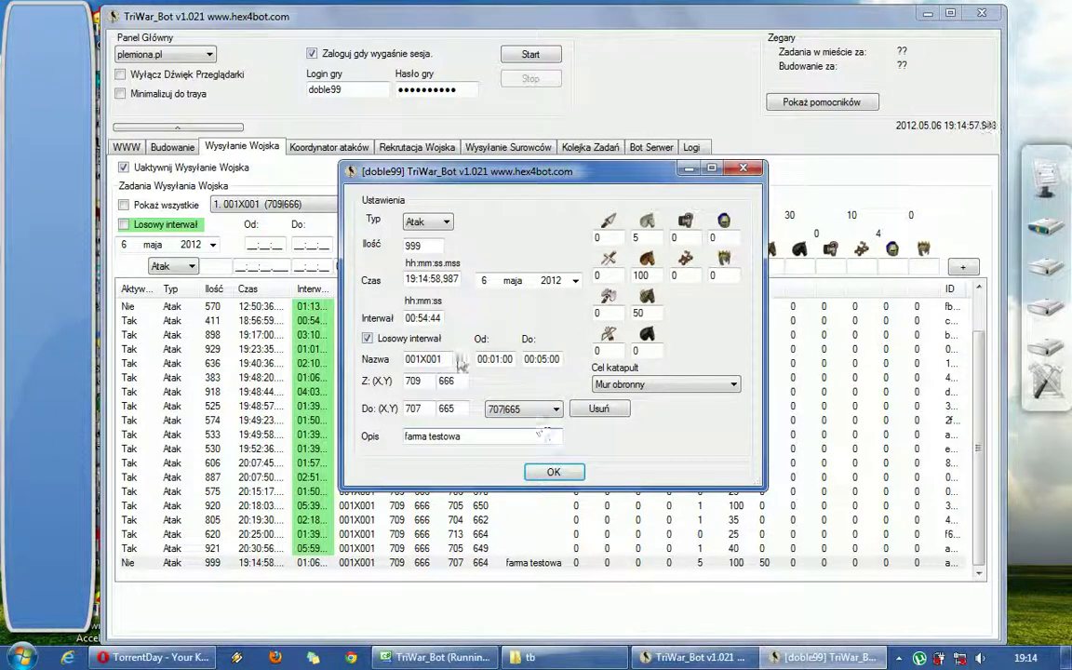
pyautogui.moveTo(416, 318); pyautogui.dragTo(447, 326)
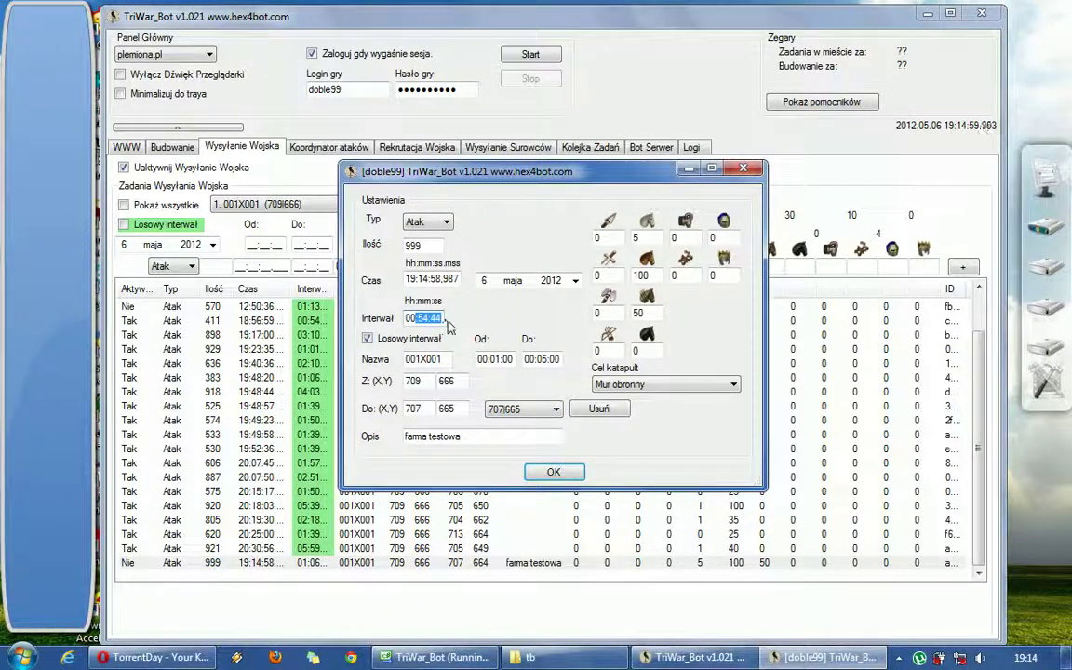
# Step: Examine the cavalry amounts and the interval set for target 707|665
pyautogui.click(639, 275)
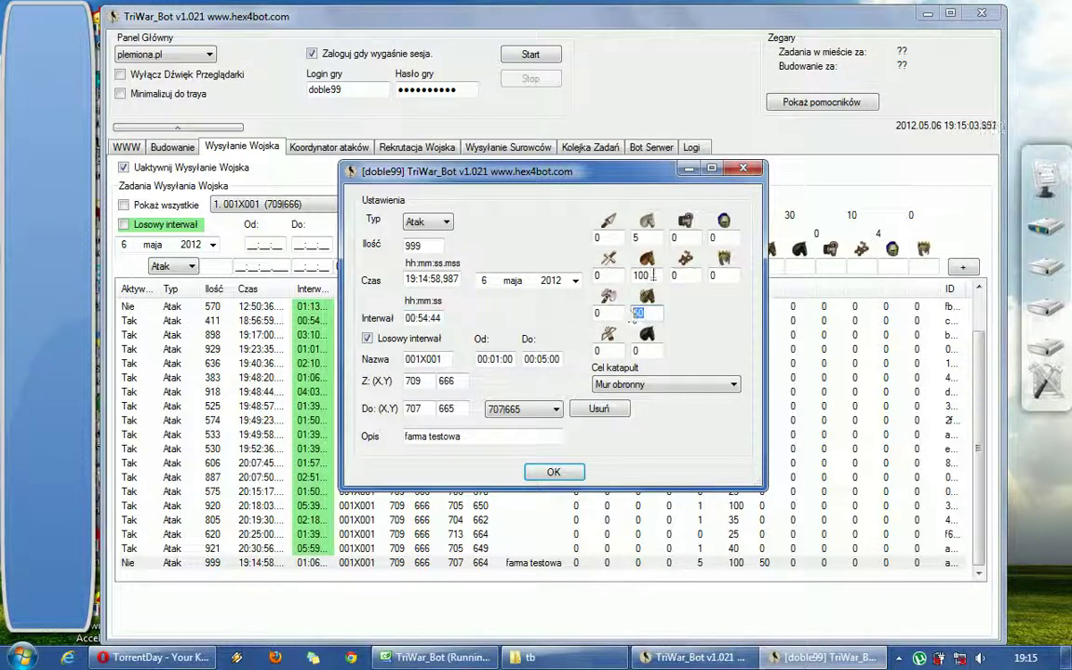
pyautogui.moveTo(658, 275); pyautogui.dragTo(629, 274)
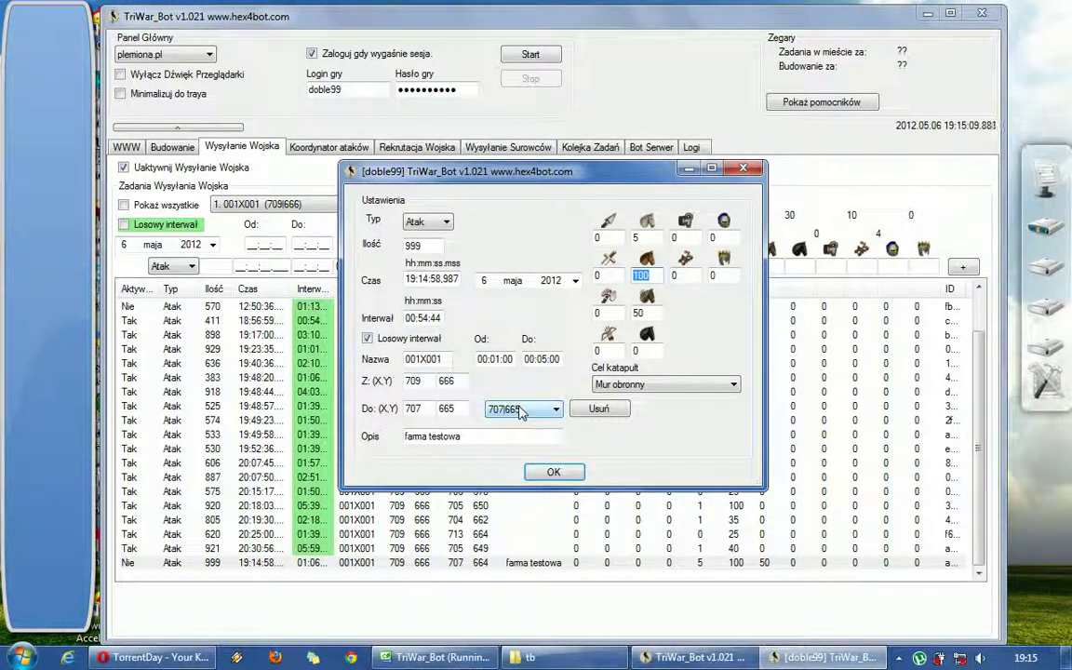
pyautogui.doubleClick(425, 318)
pyautogui.moveTo(416, 318); pyautogui.dragTo(448, 317)
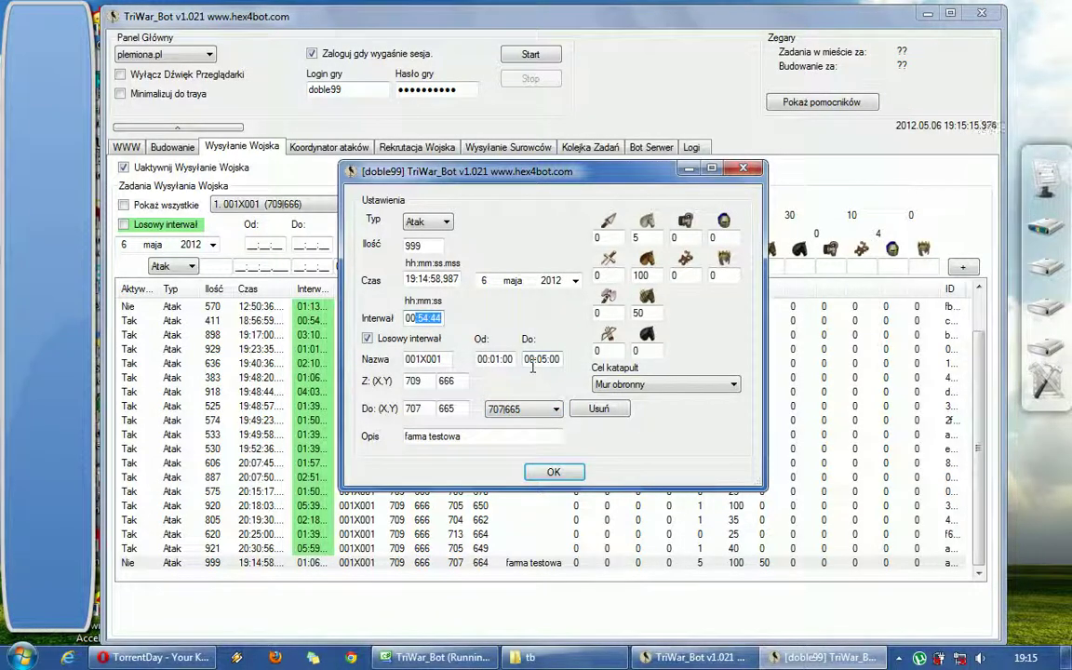
# Step: Turn the random interval off, check its from and to range, and turn it back on
pyautogui.click(486, 358)
pyautogui.moveTo(489, 359); pyautogui.dragTo(517, 363)
pyautogui.click(368, 339)
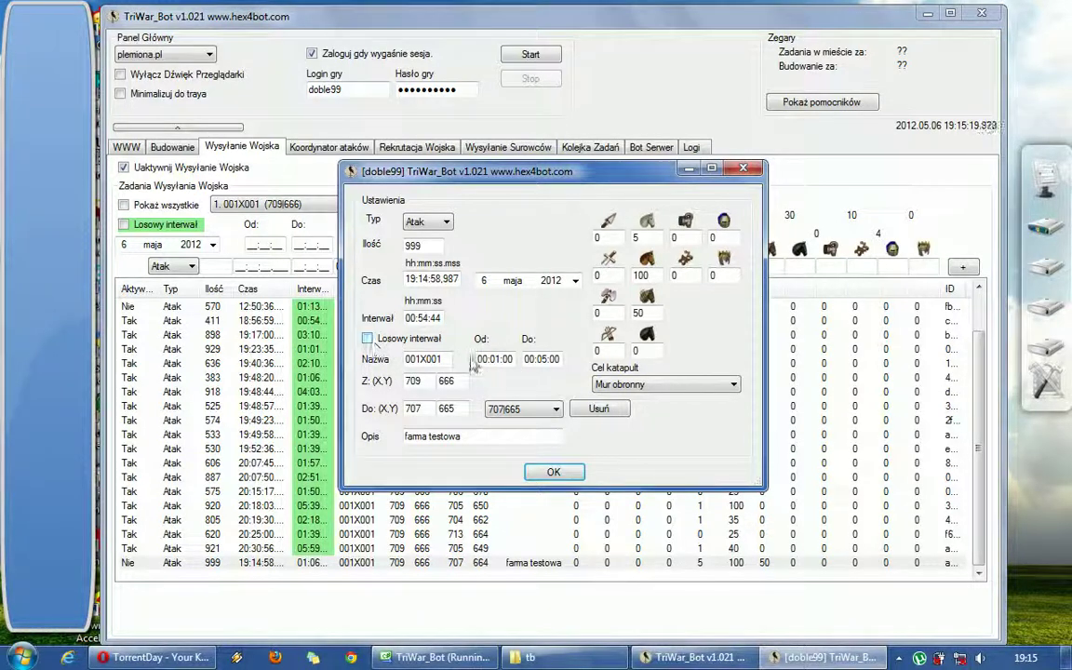
pyautogui.moveTo(489, 360); pyautogui.dragTo(568, 360)
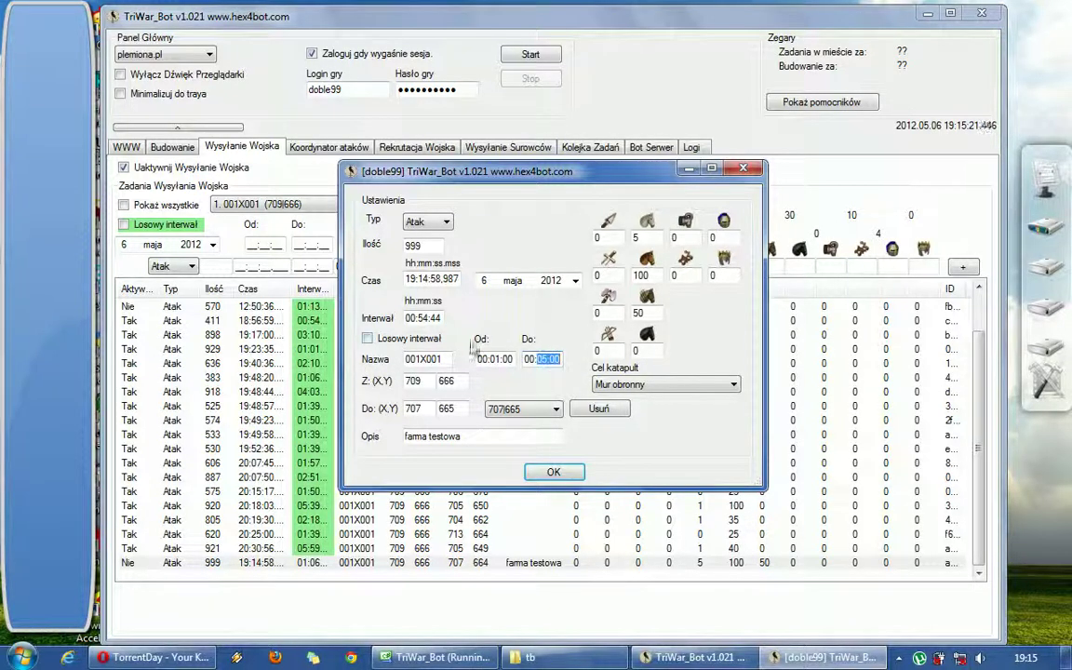
pyautogui.click(367, 339)
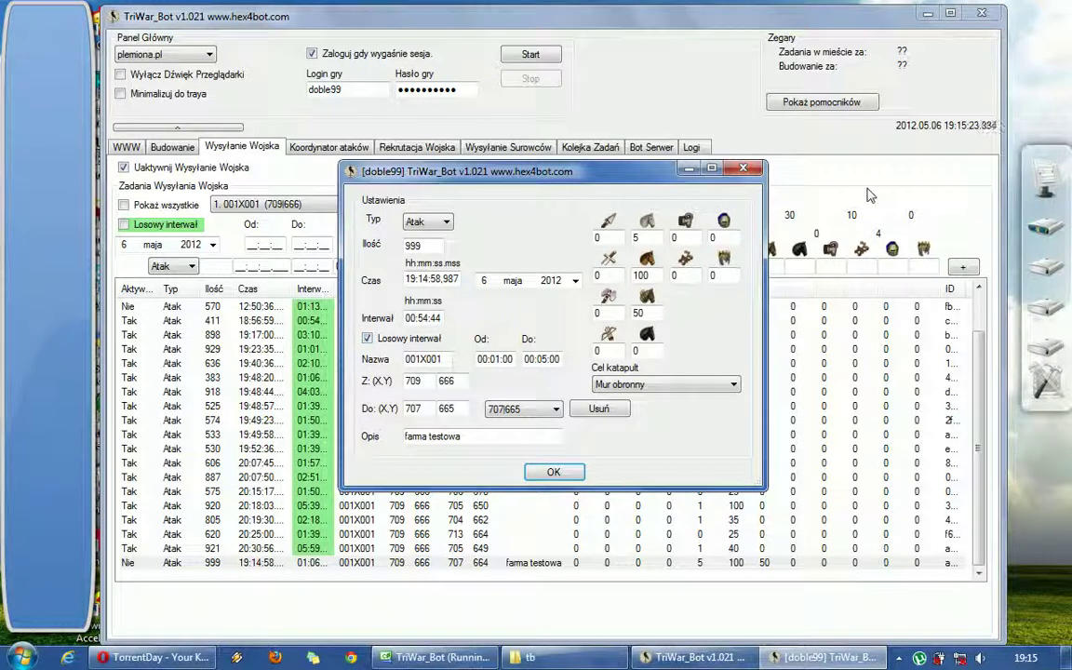
# Step: Select 707|666 as the target of "farma testowa" and confirm the task settings
pyautogui.click(556, 409)
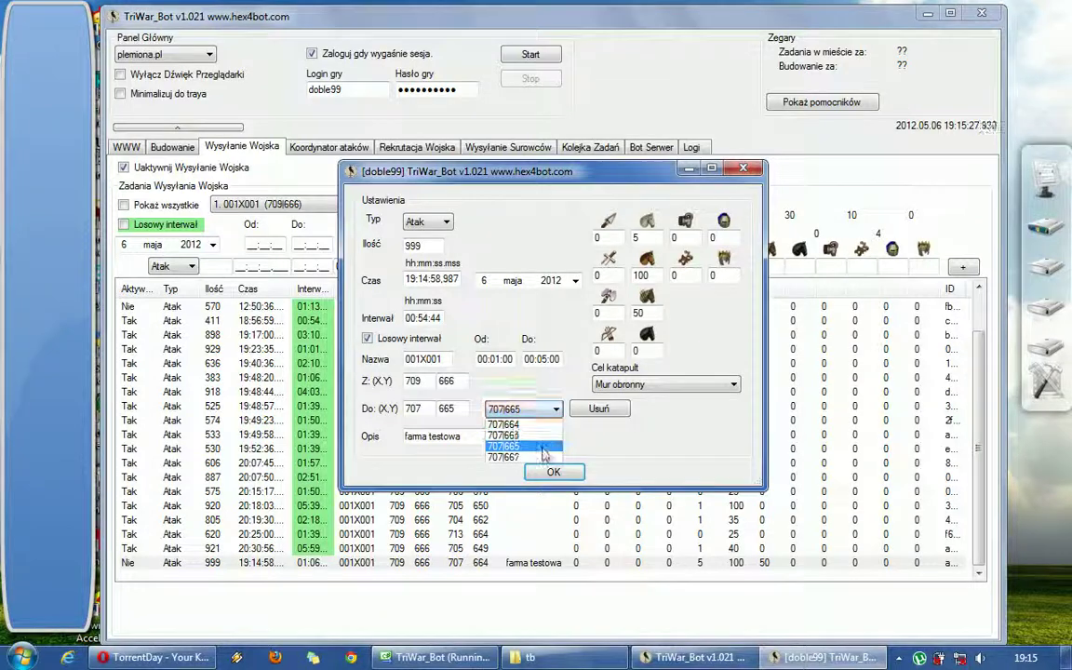
pyautogui.click(551, 446)
pyautogui.click(554, 472)
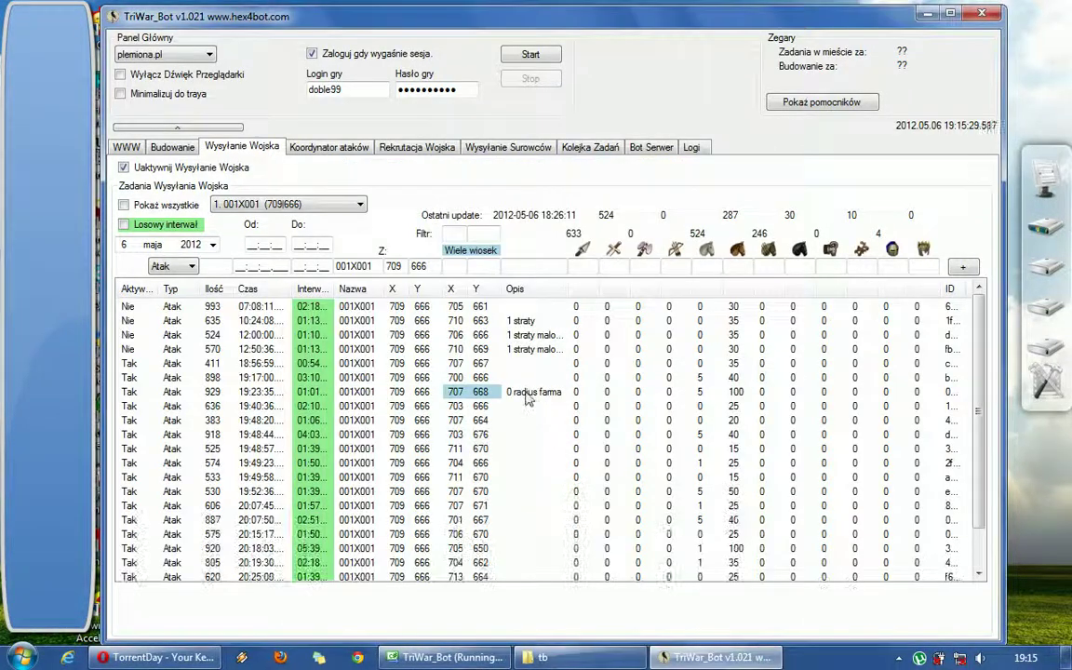
# Step: Review the target villages of the "0 radius farma" task, keep 707|668 selected and close its settings
pyautogui.doubleClick(525, 394)
pyautogui.click(553, 410)
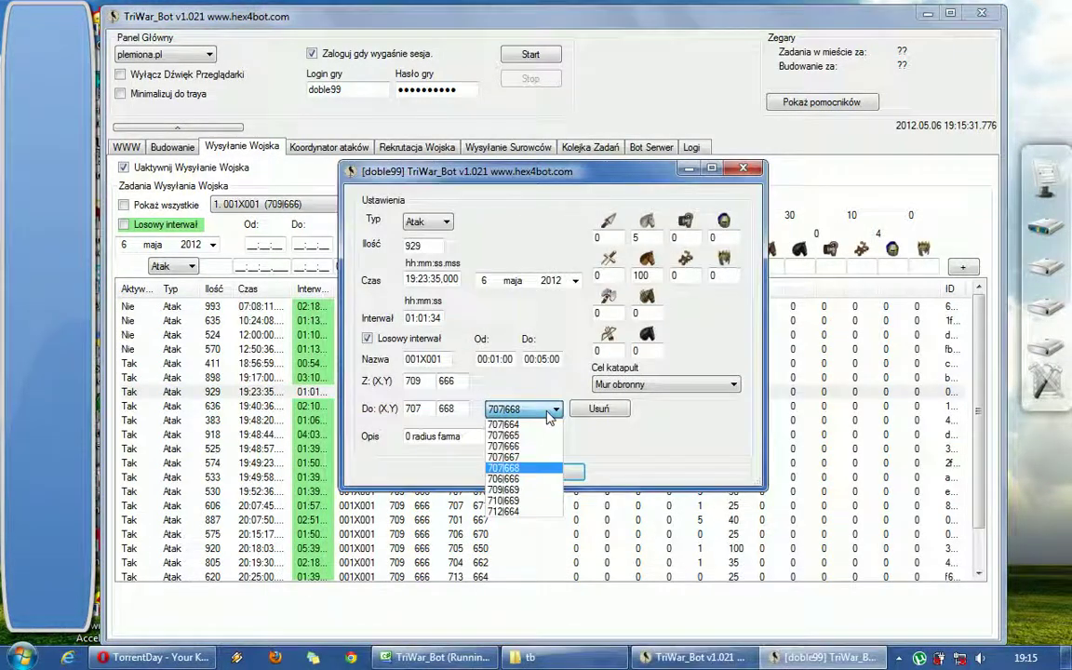
pyautogui.click(503, 468)
pyautogui.click(555, 473)
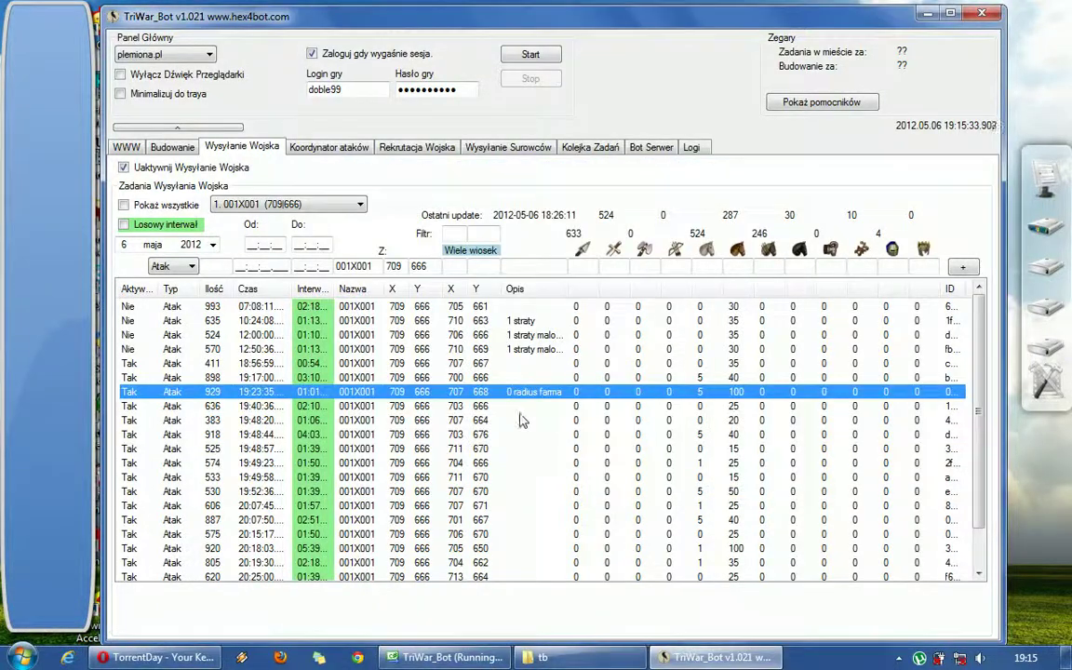
# Step: Show the tasks of all villages and review the target villages of the "0,0 radius farma1" task aimed at 702|655
pyautogui.click(170, 205)
pyautogui.doubleClick(526, 392)
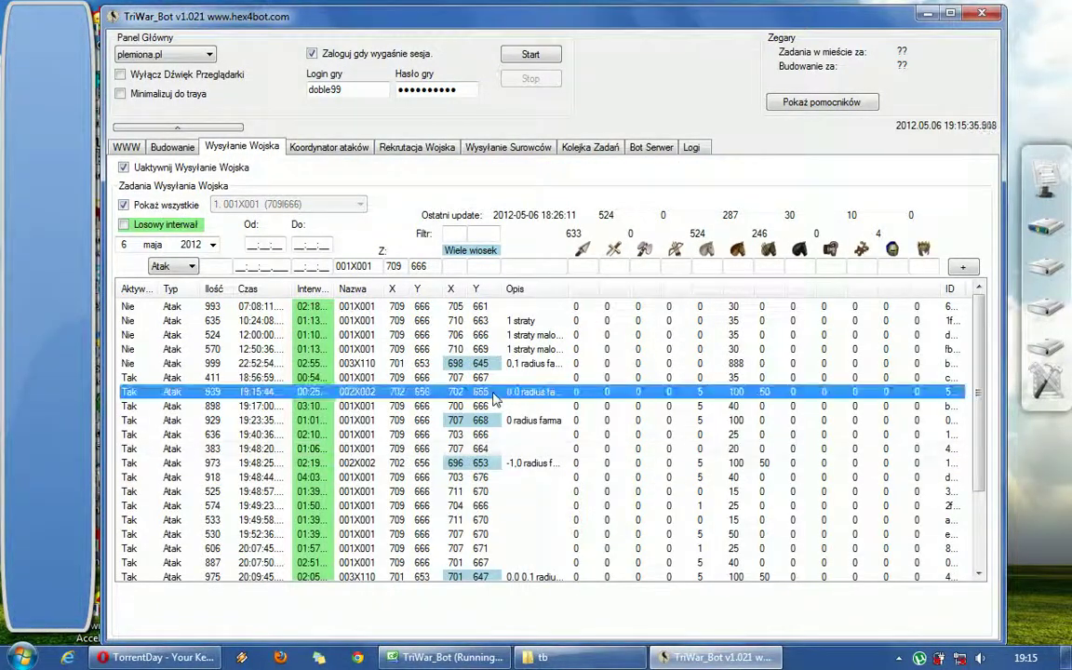
pyautogui.click(556, 409)
pyautogui.click(556, 410)
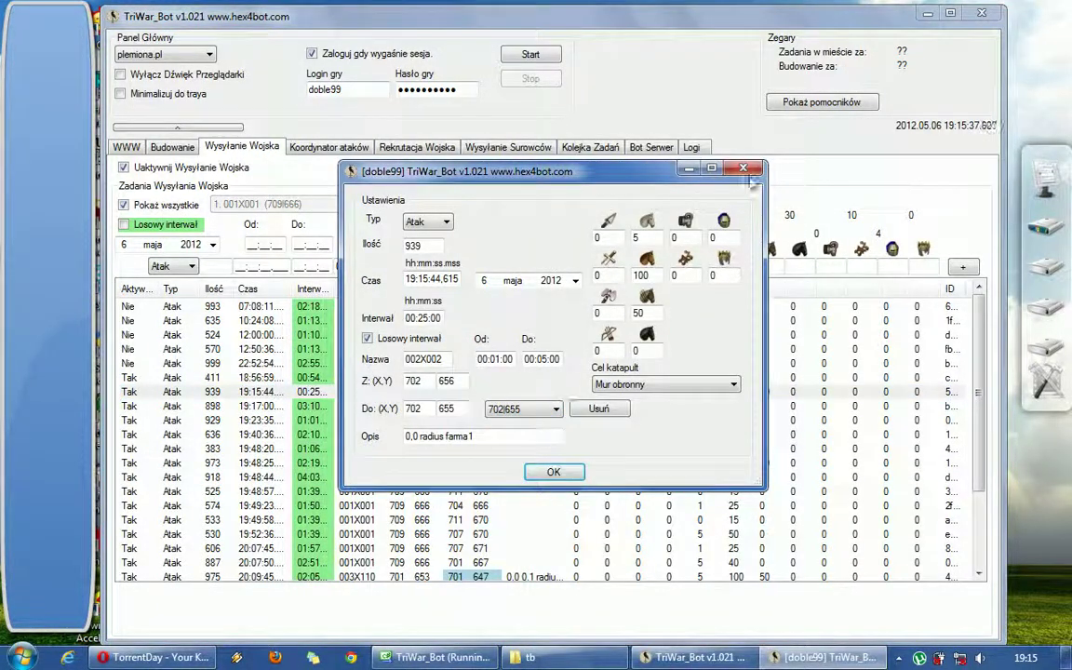
pyautogui.click(553, 472)
# Step: Review the target villages of the "0 radius farma" task, keep 707|668 selected and close its settings
pyautogui.doubleClick(478, 421)
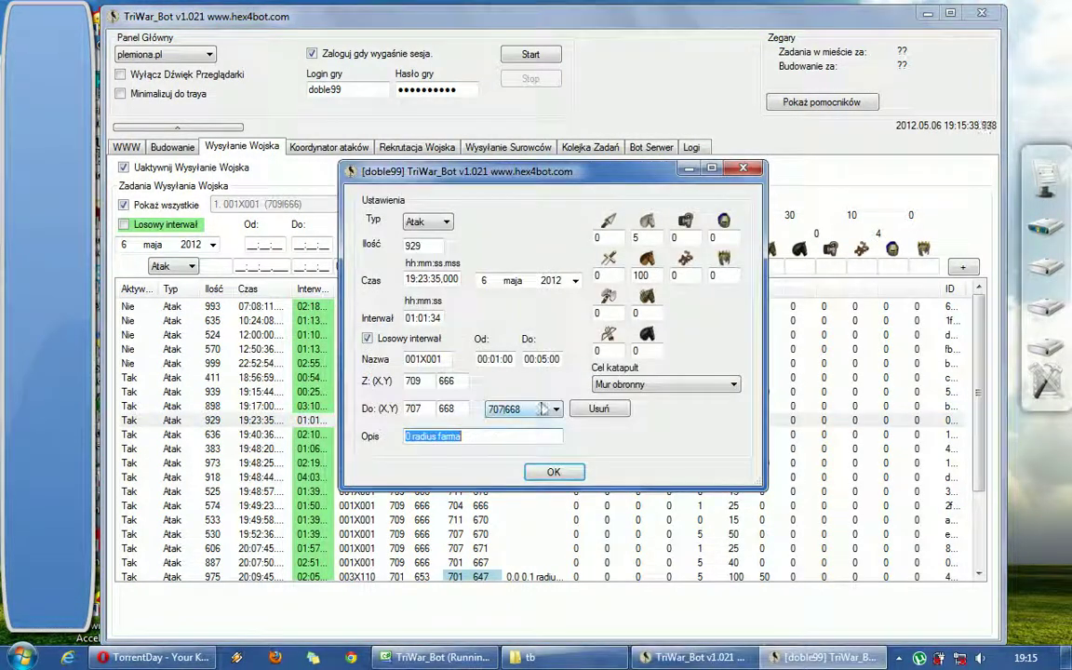
pyautogui.click(555, 409)
pyautogui.click(555, 409)
pyautogui.click(554, 472)
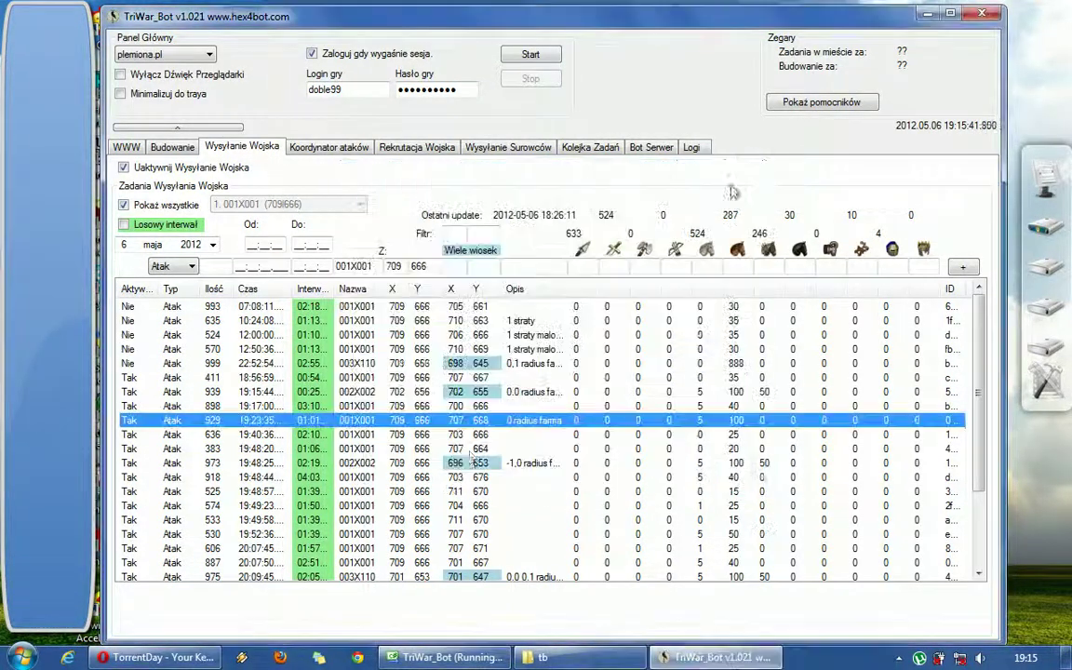
# Step: Review the target villages of the task aimed at 696|653, close it and limit the task list to village 001X001 again
pyautogui.click(454, 465)
pyautogui.doubleClick(455, 467)
pyautogui.click(556, 410)
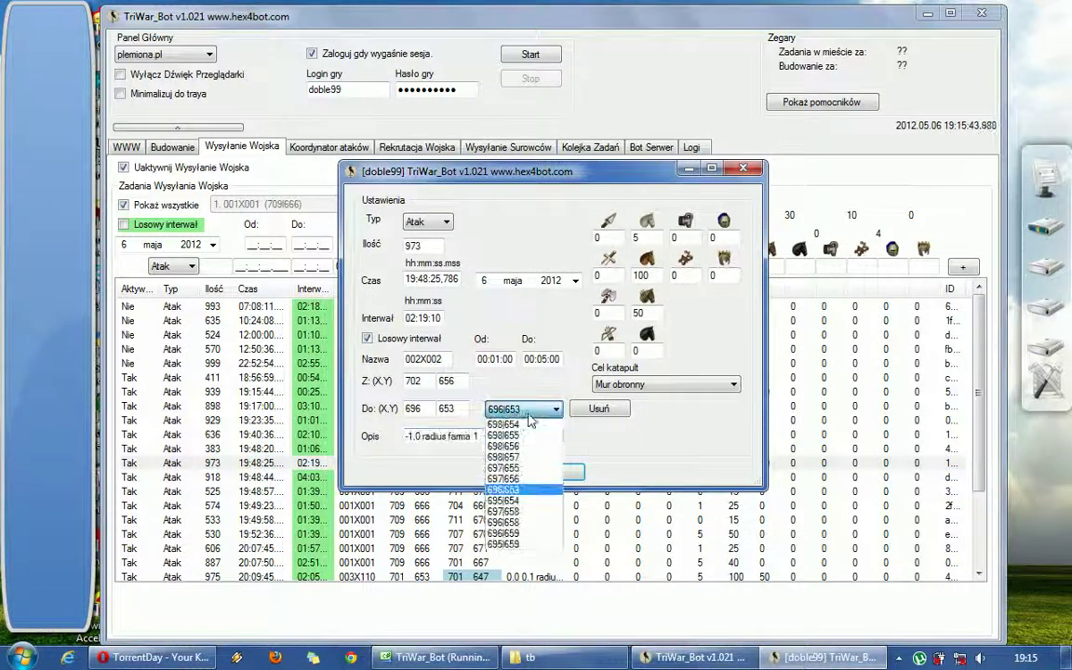
pyautogui.click(555, 409)
pyautogui.click(743, 169)
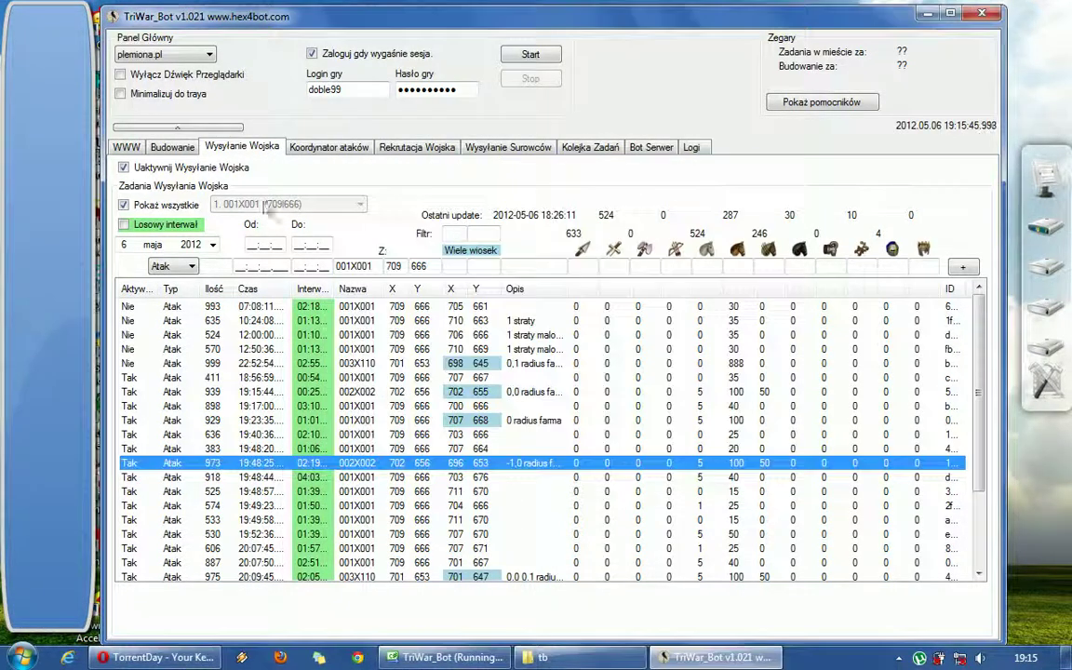
pyautogui.click(166, 209)
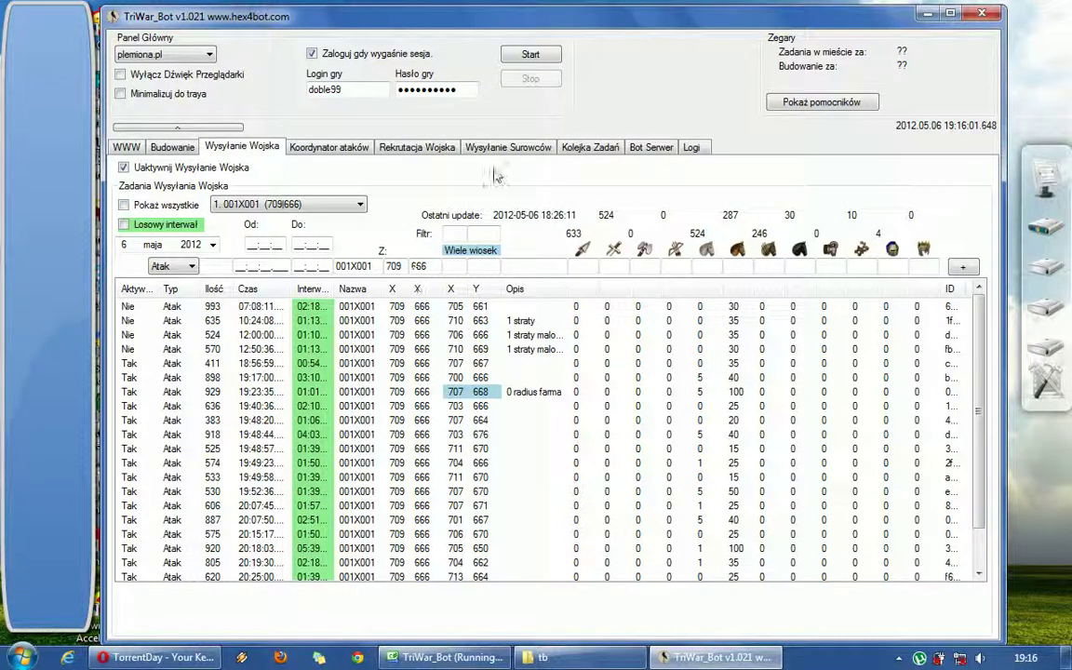
# Step: Open the helpers window, move it above the task list to view its troop-sending options, and close it
pyautogui.click(465, 146)
pyautogui.click(245, 149)
pyautogui.click(810, 103)
pyautogui.moveTo(391, 104); pyautogui.dragTo(420, 36)
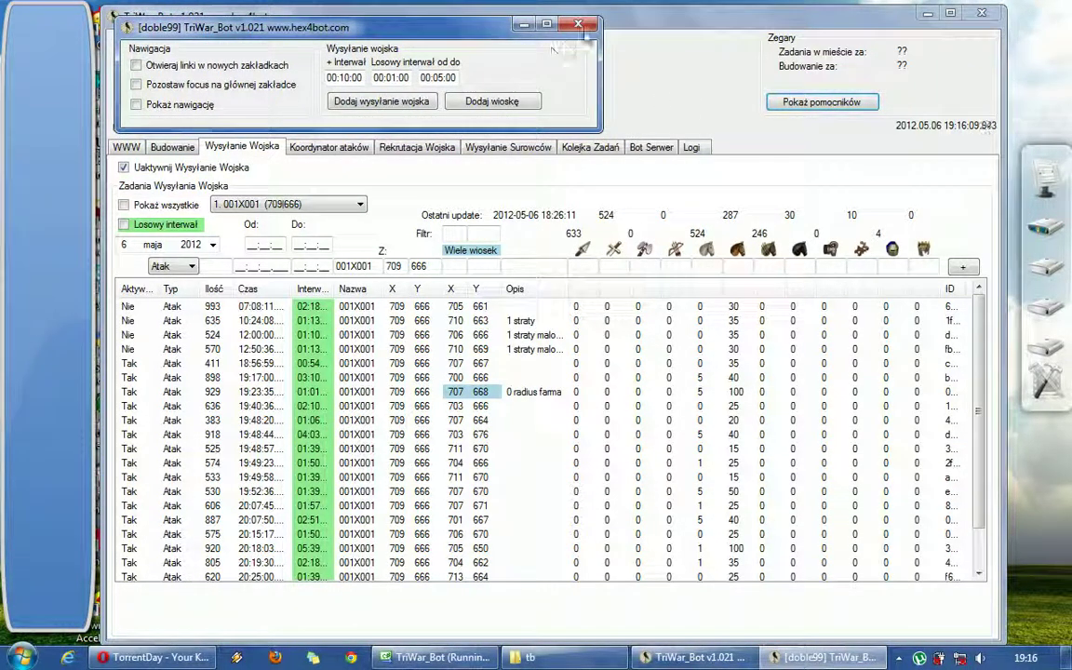
pyautogui.click(578, 24)
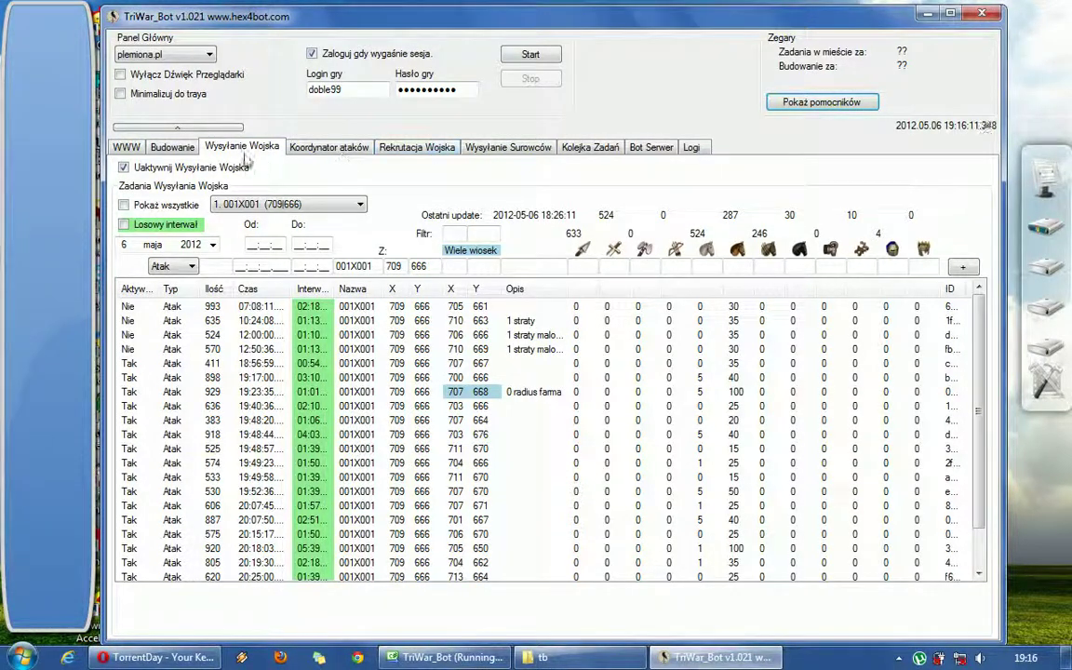
pyautogui.click(173, 147)
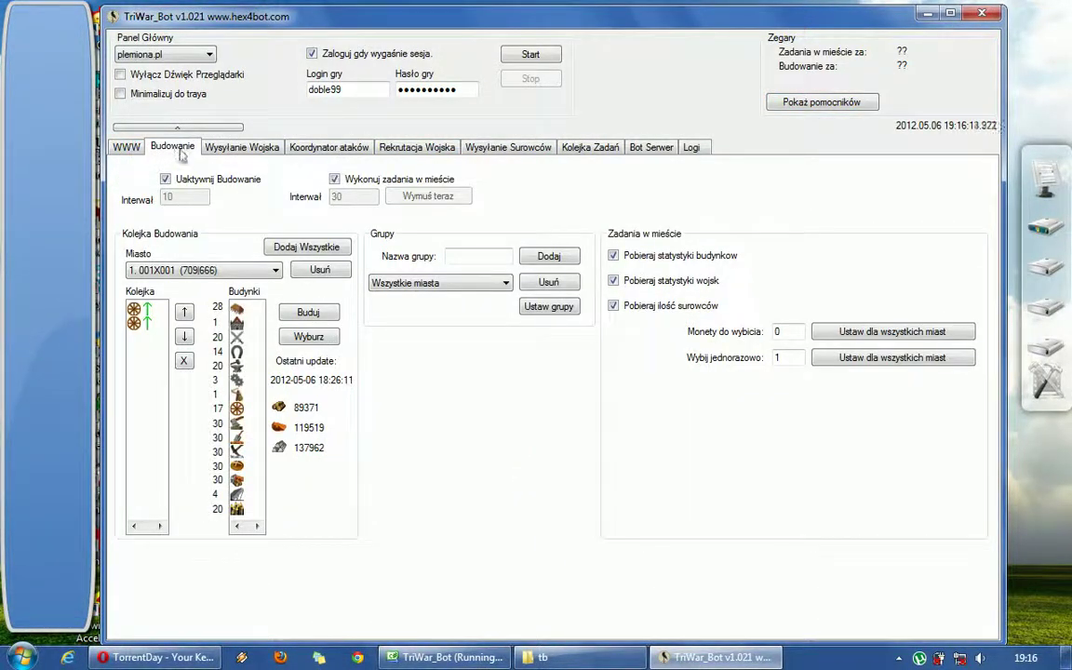
pyautogui.click(296, 149)
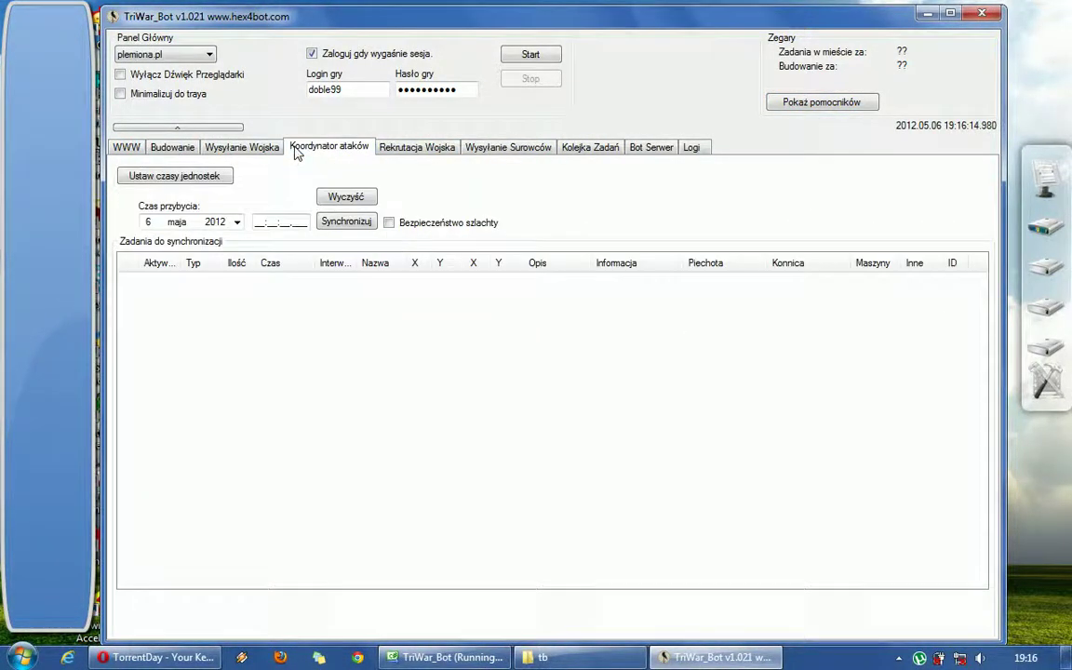
pyautogui.click(241, 147)
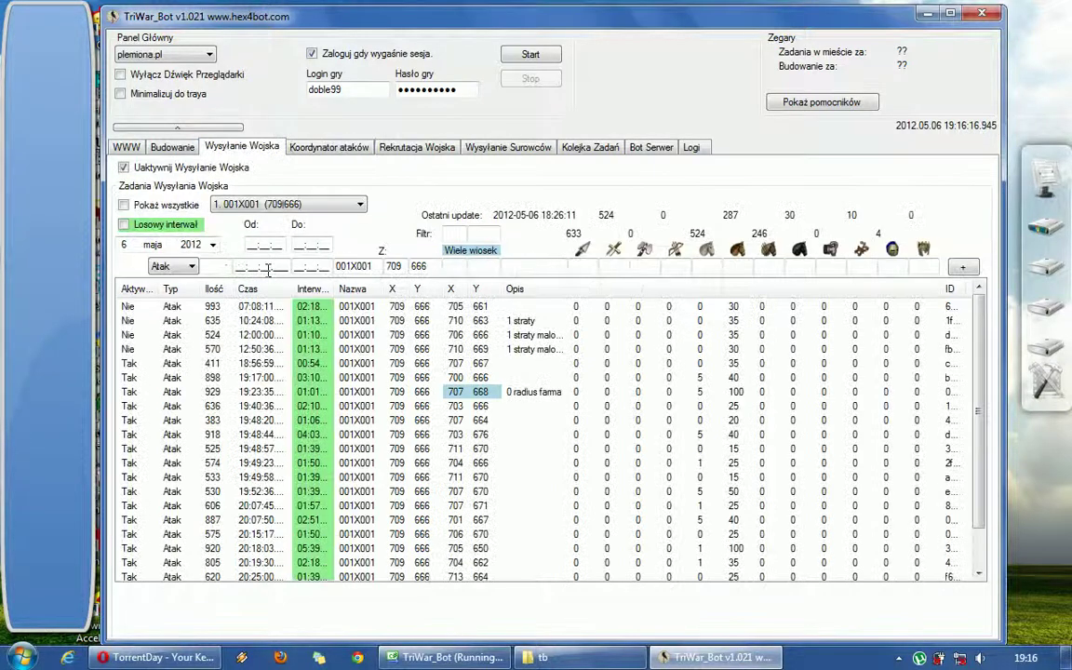
# Step: Turn off the random interval of the attack on 707|667 and compare its interval cell with those of neighbouring tasks
pyautogui.doubleClick(349, 363)
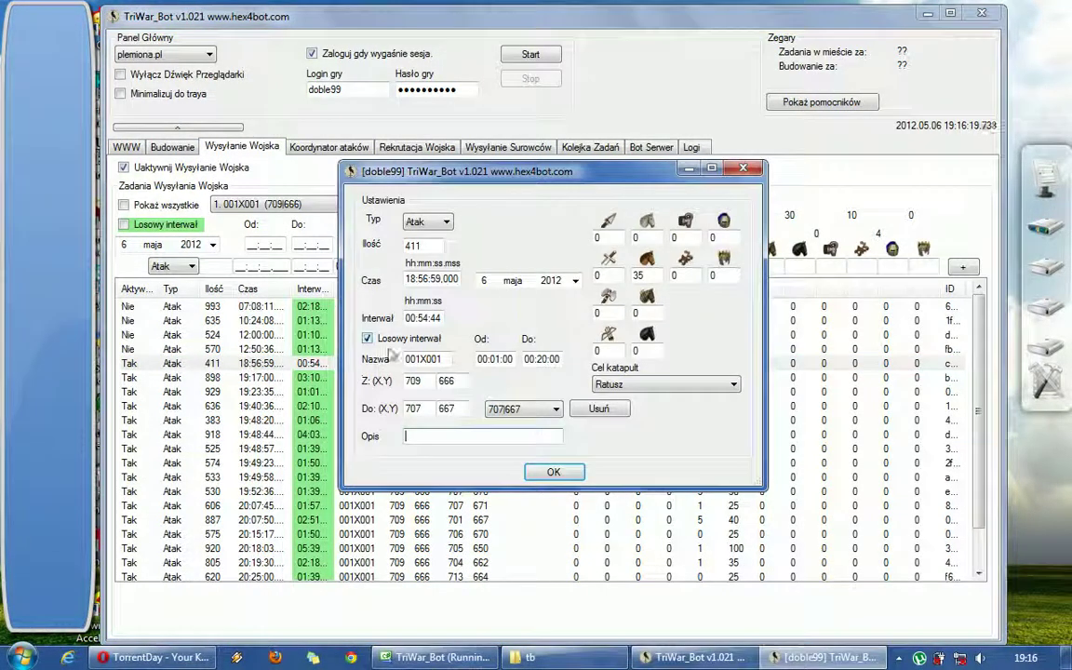
pyautogui.press('space')
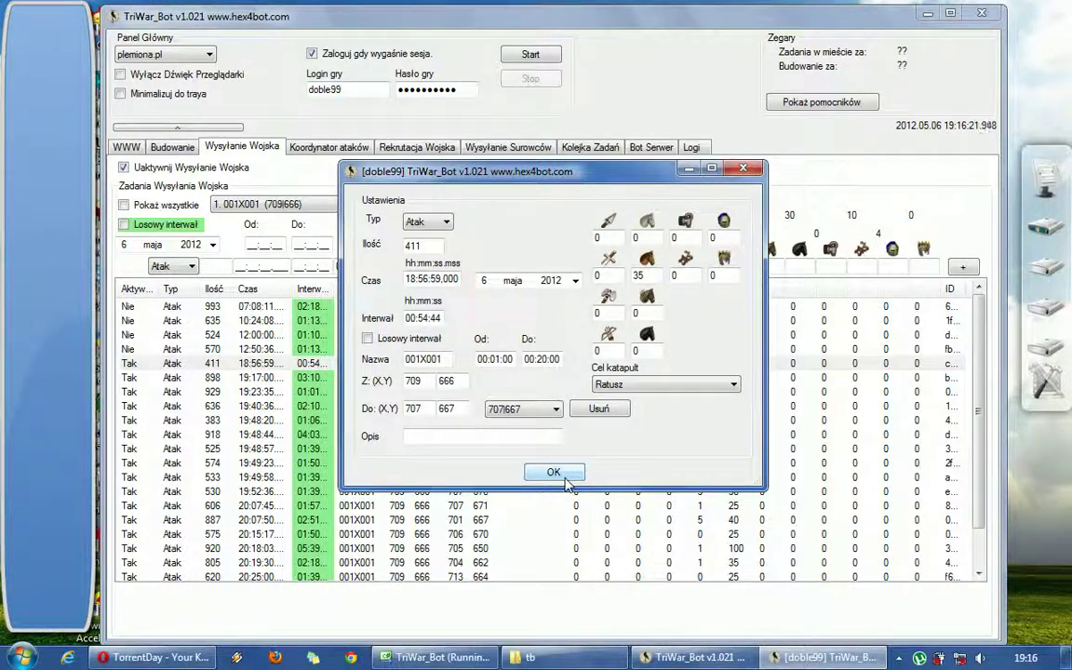
pyautogui.click(565, 476)
pyautogui.click(309, 149)
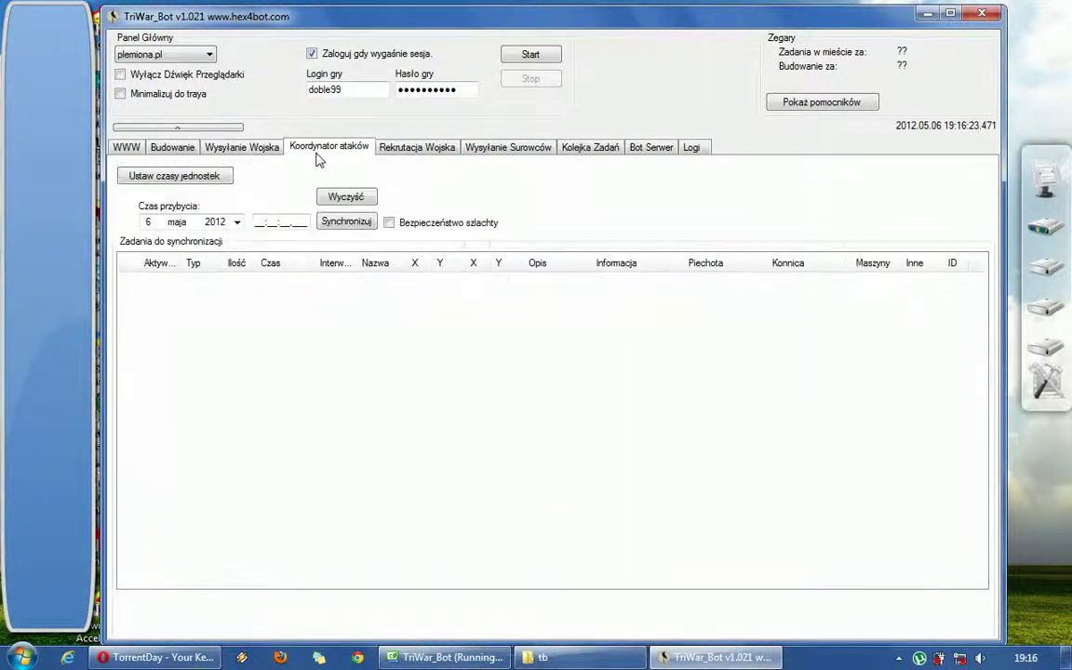
pyautogui.click(254, 147)
pyautogui.click(336, 404)
pyautogui.click(322, 364)
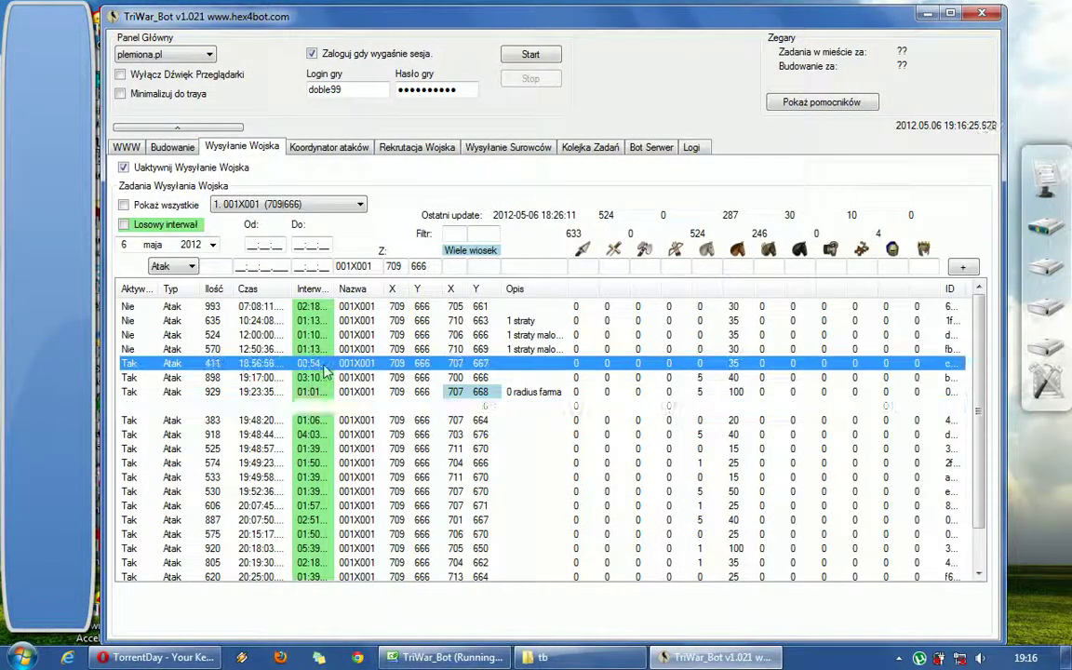
pyautogui.click(310, 376)
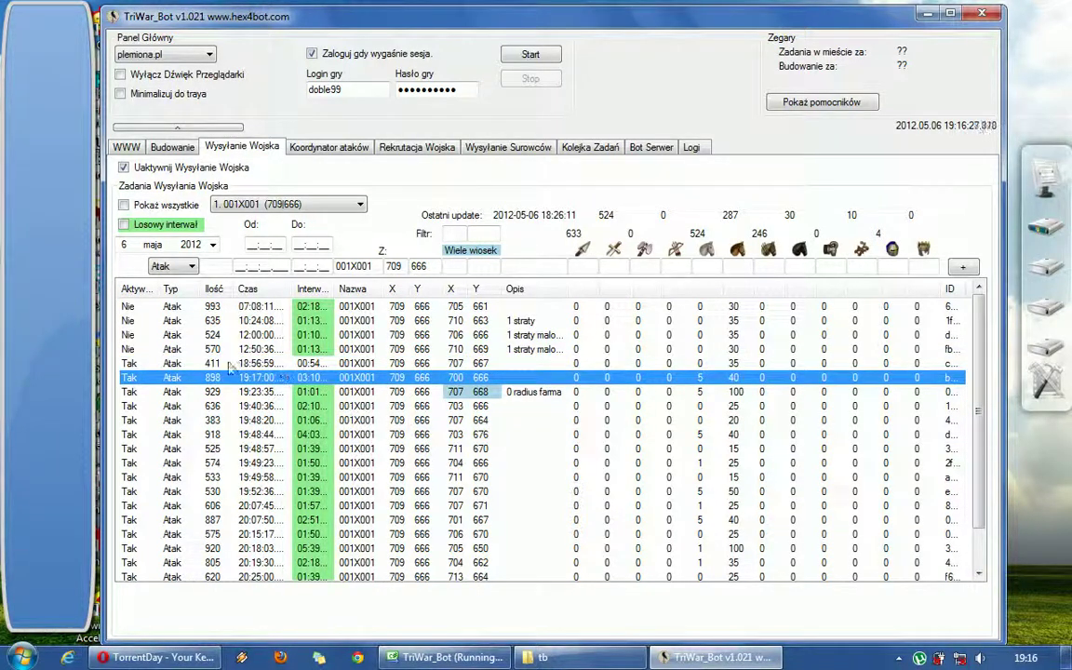
pyautogui.click(315, 363)
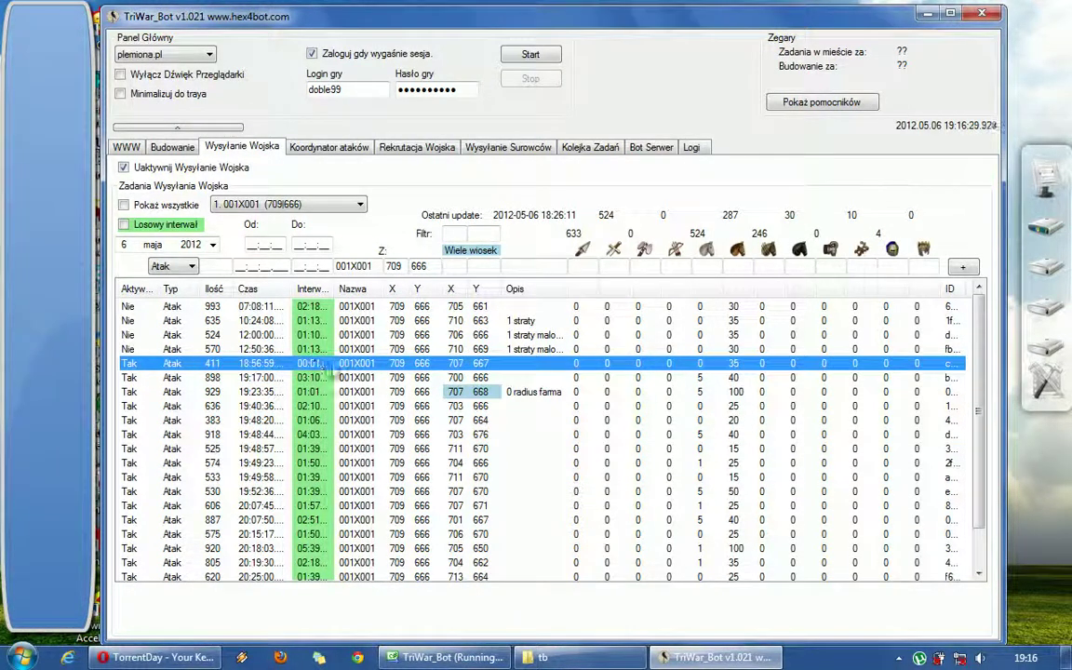
pyautogui.click(358, 392)
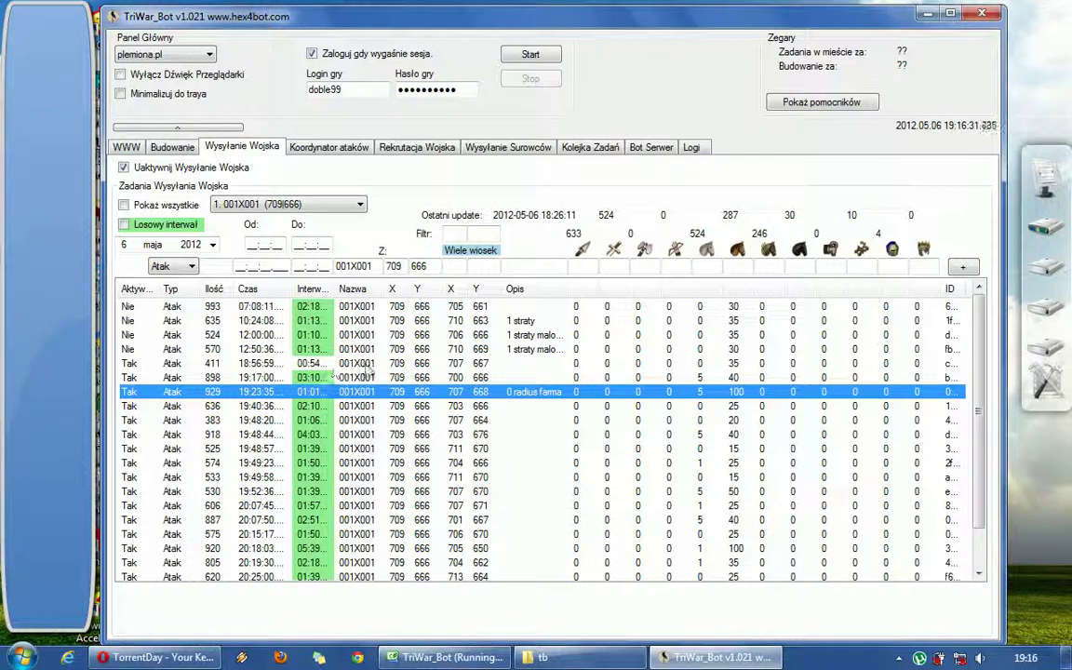
# Step: Turn the random interval of the attack on 707|667 back on and confirm the task settings
pyautogui.doubleClick(321, 363)
pyautogui.click(368, 339)
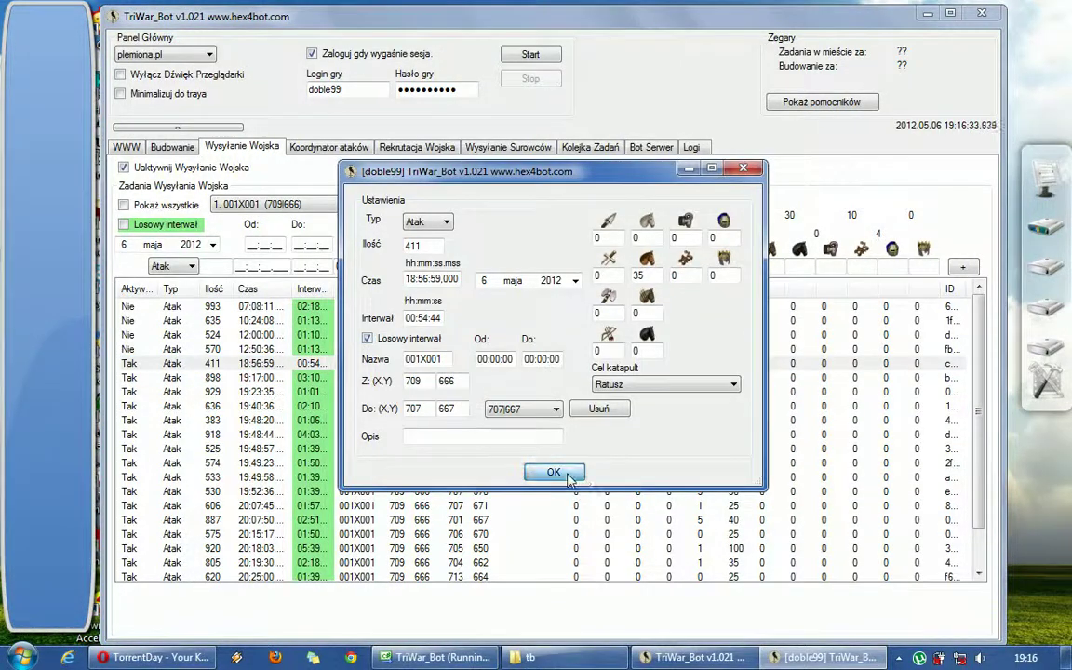
pyautogui.click(569, 474)
# Step: Turn off the random interval at once for the four consecutive attack tasks from 707|664 to 704|666
pyautogui.click(402, 408)
pyautogui.scroll(-1, 402, 408)
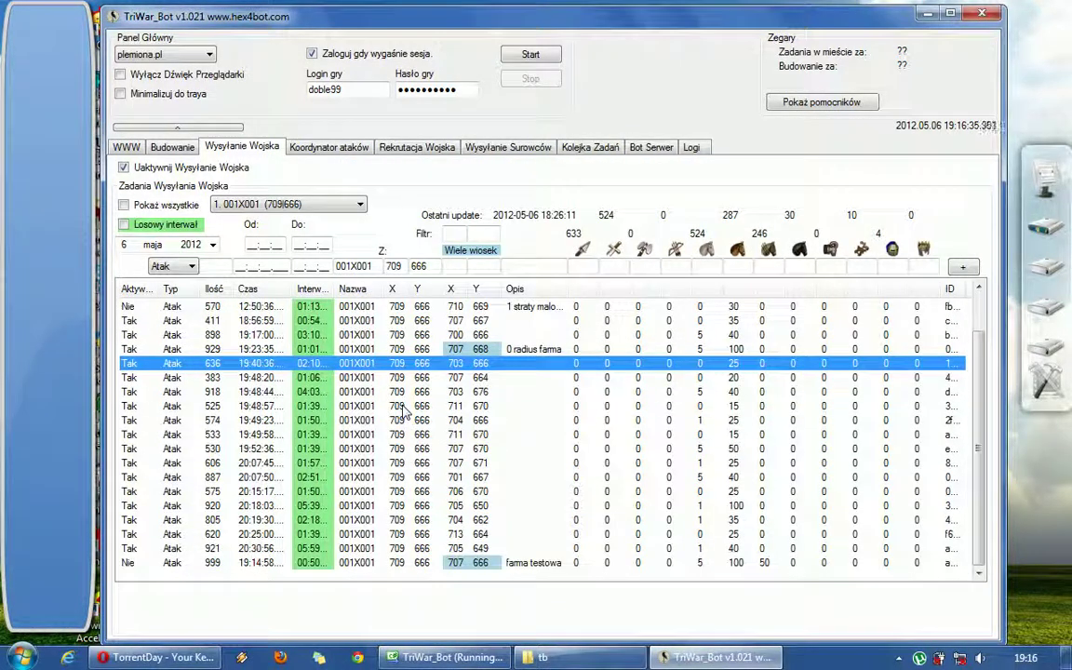
pyautogui.click(386, 407)
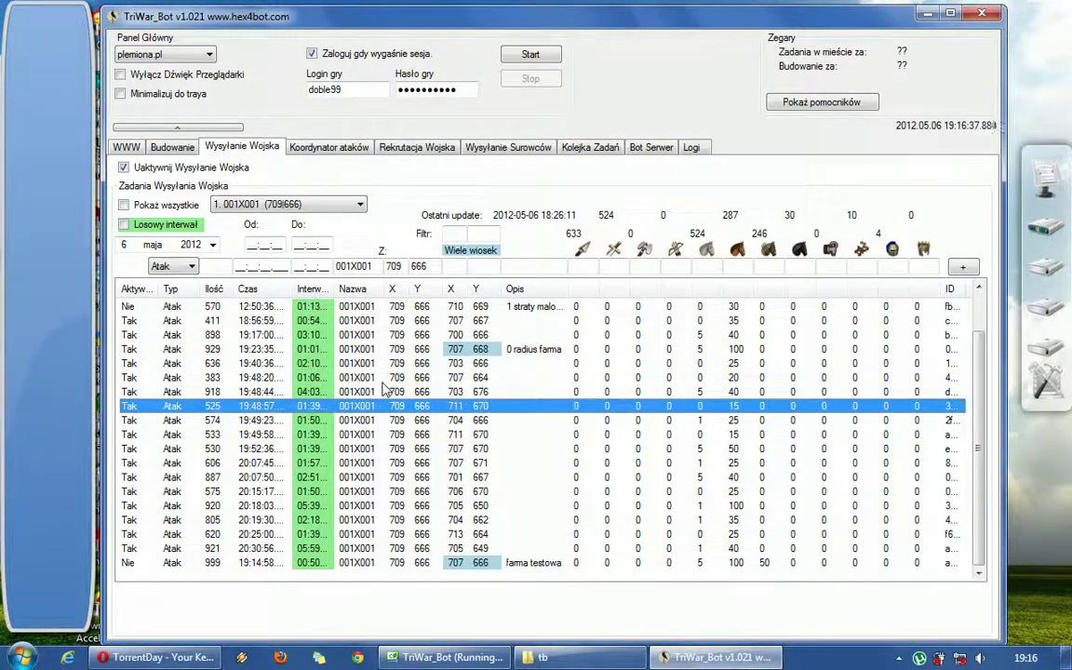
pyautogui.keyDown('shift'); pyautogui.click(382, 378); pyautogui.keyUp('shift')
pyautogui.keyDown('shift'); pyautogui.click(378, 423); pyautogui.keyUp('shift')
pyautogui.rightClick(380, 424)
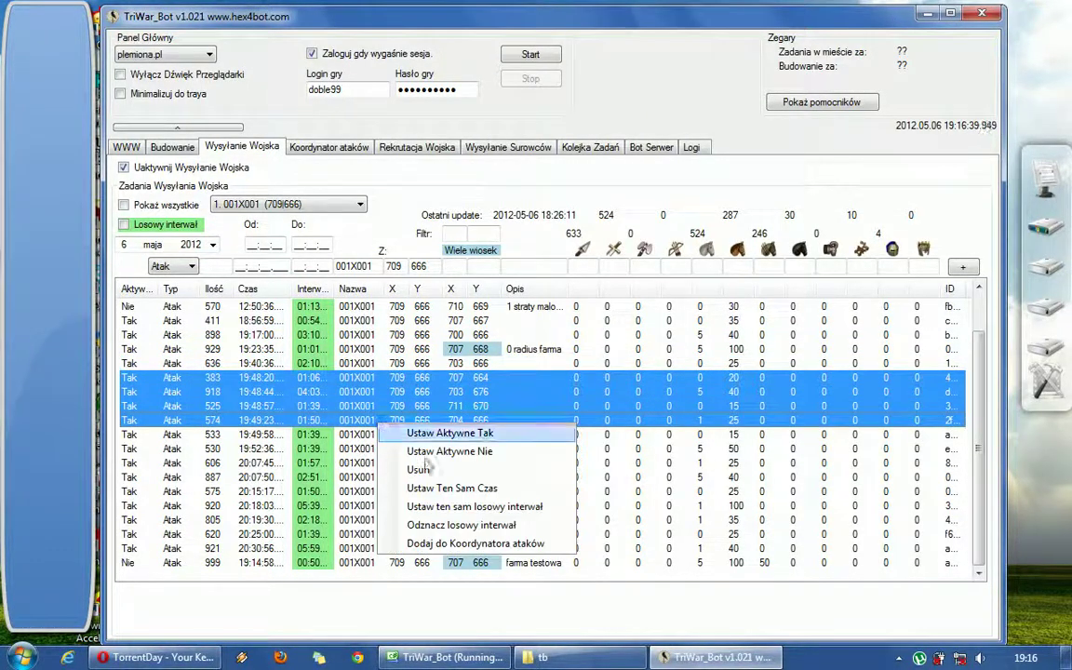
pyautogui.click(509, 528)
pyautogui.click(372, 434)
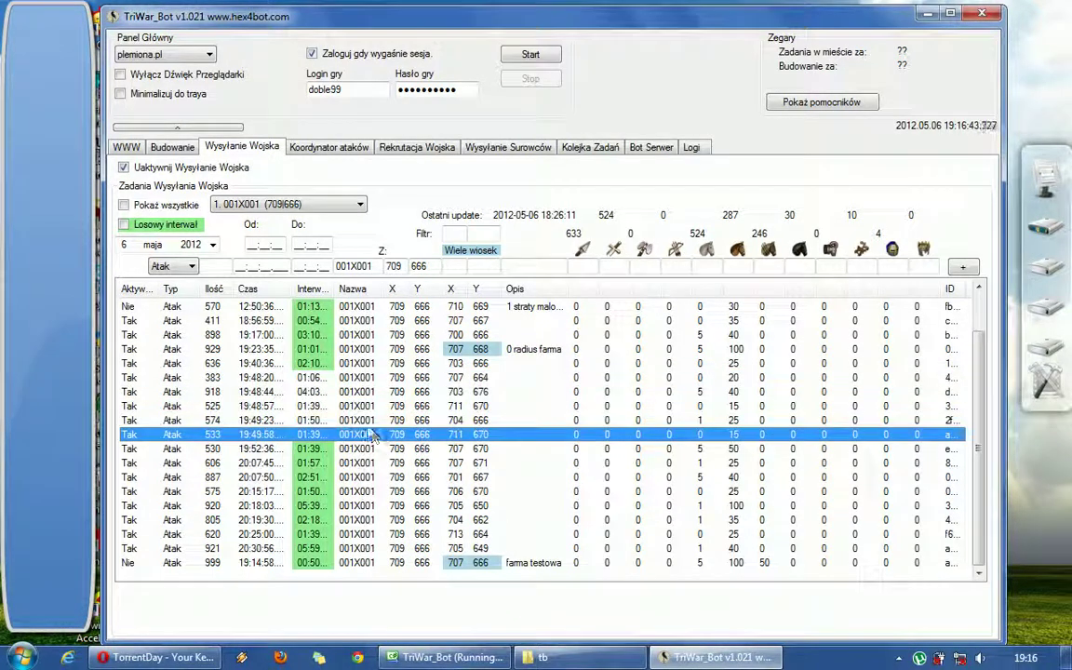
# Step: Select the four attack tasks from 707|664 to 704|666 and try to assign them the same random interval
pyautogui.click(362, 419)
pyautogui.click(357, 393)
pyautogui.moveTo(354, 377); pyautogui.dragTo(352, 424)
pyautogui.rightClick(352, 423)
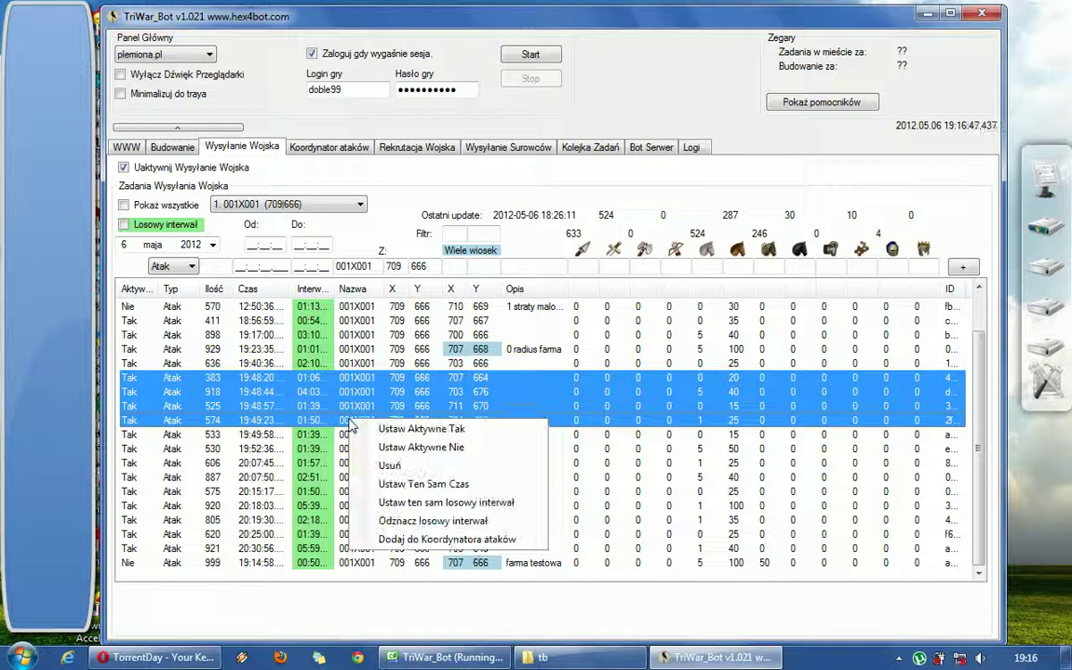
pyautogui.click(442, 503)
pyautogui.click(552, 379)
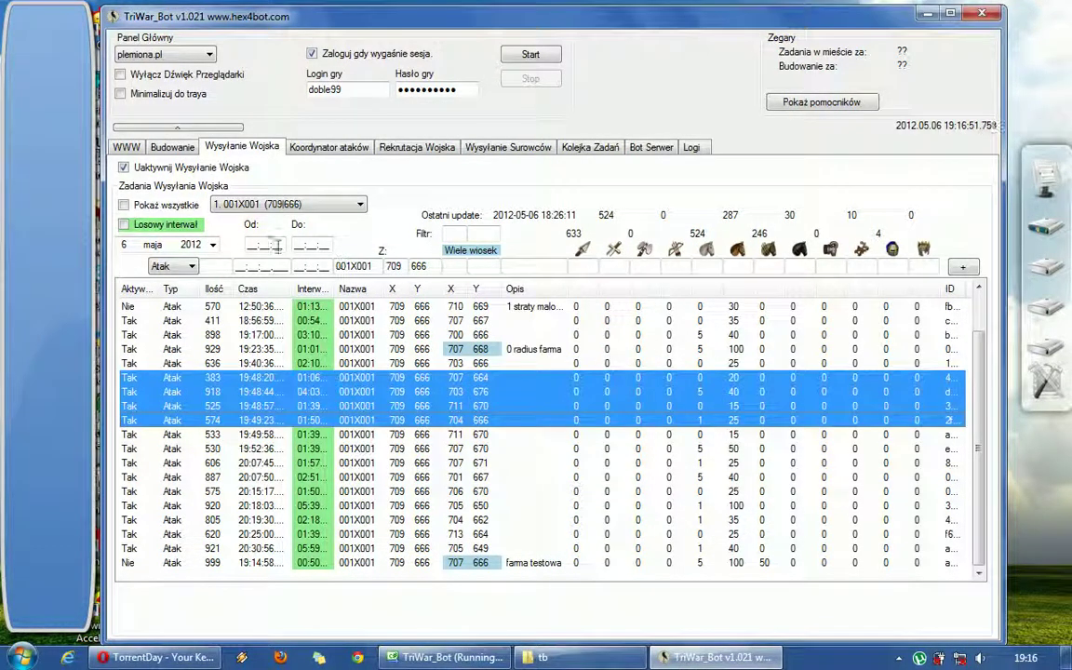
# Step: Set the random interval range from 00:01:00 to 00:10:00 and apply it to the four selected attack tasks
pyautogui.click(248, 247)
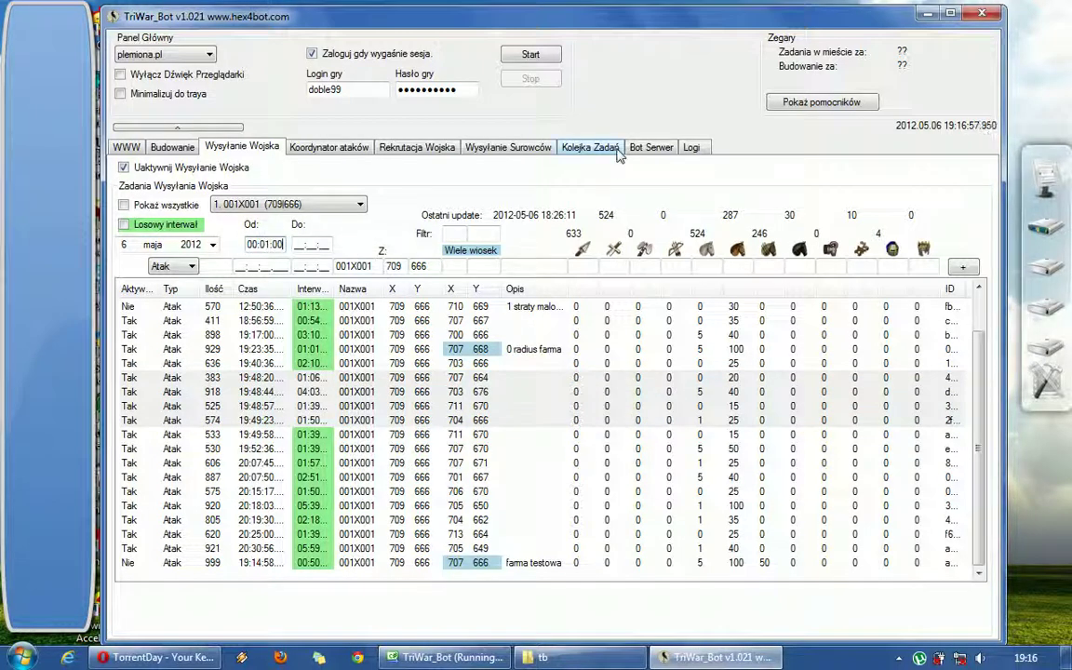
pyautogui.press('Tab')
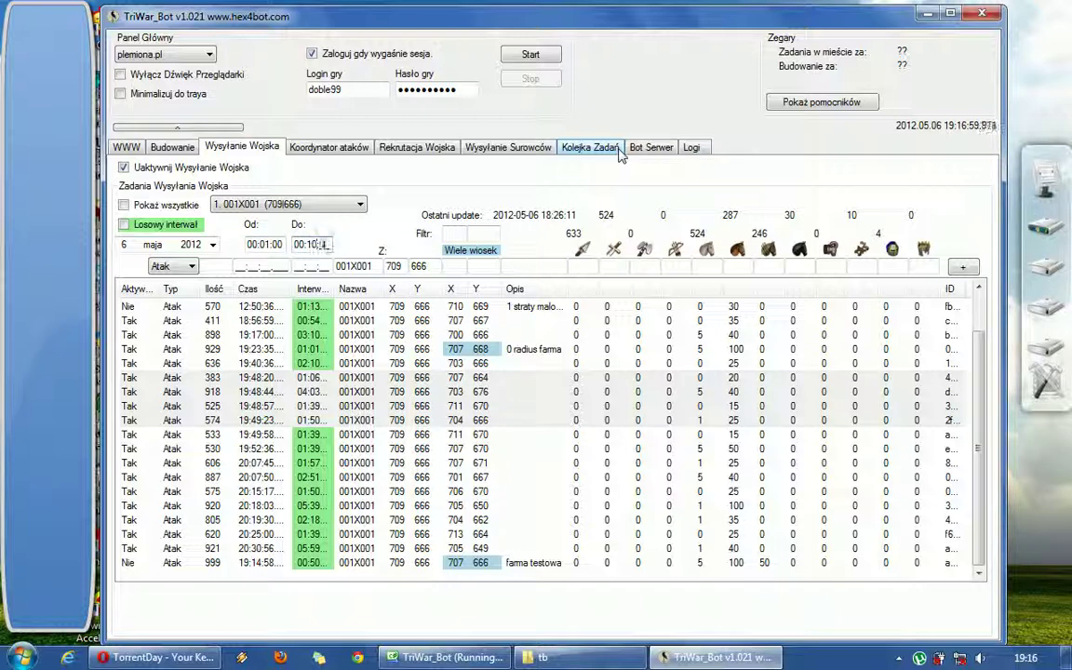
pyautogui.rightClick(413, 377)
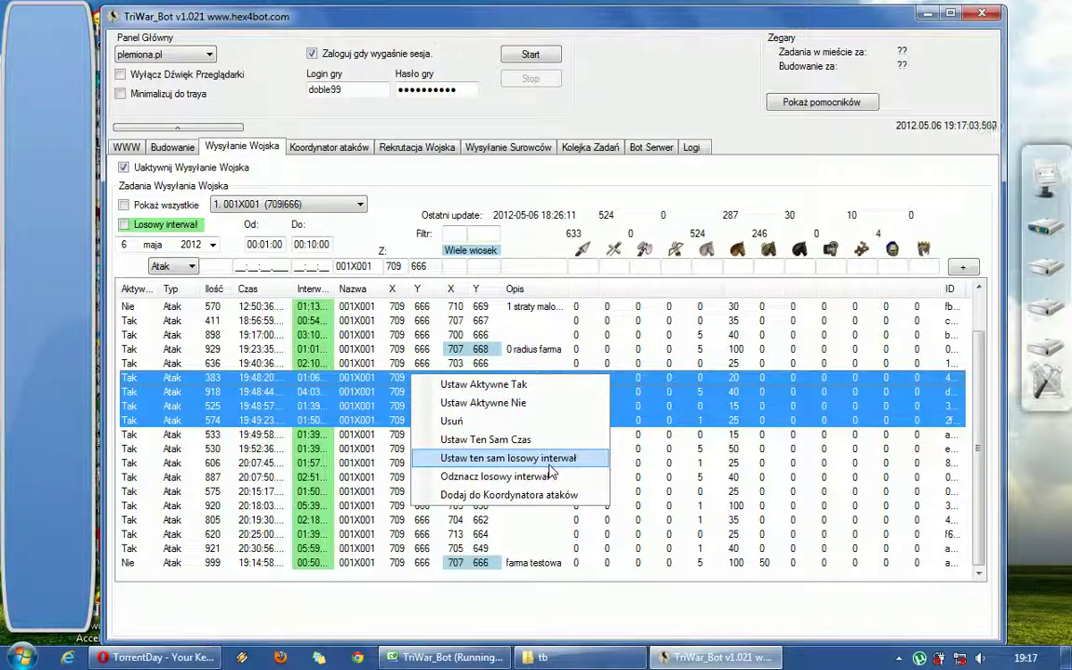
pyautogui.click(549, 465)
pyautogui.click(472, 433)
# Step: Check the random interval range in the settings of the attack on 703|676, close them and look over the task list
pyautogui.doubleClick(424, 391)
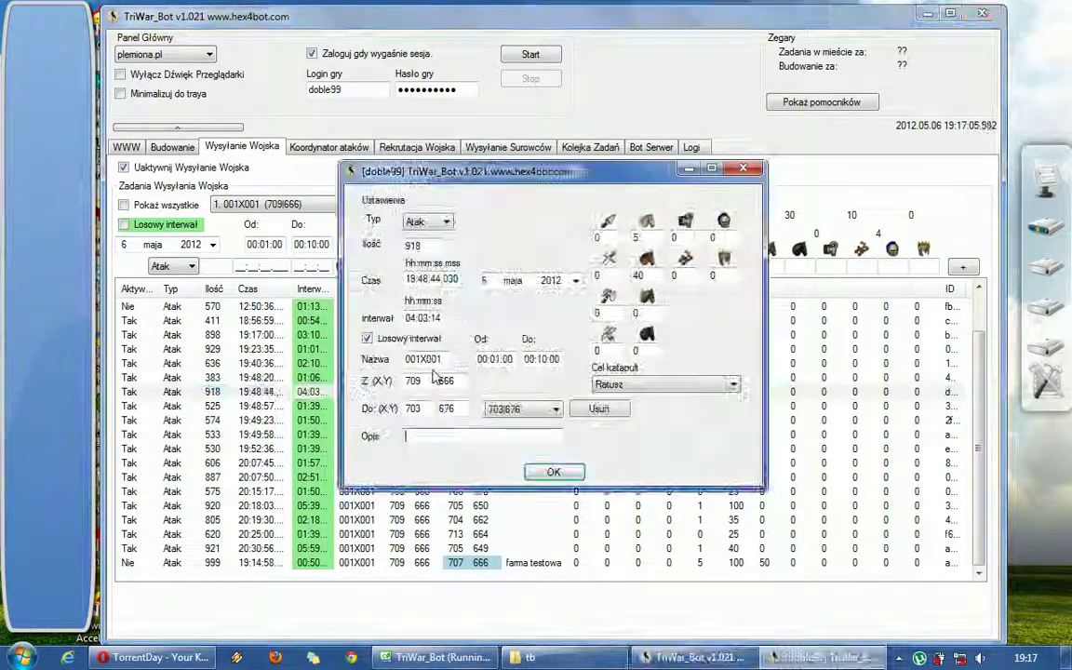
pyautogui.moveTo(526, 359); pyautogui.dragTo(565, 356)
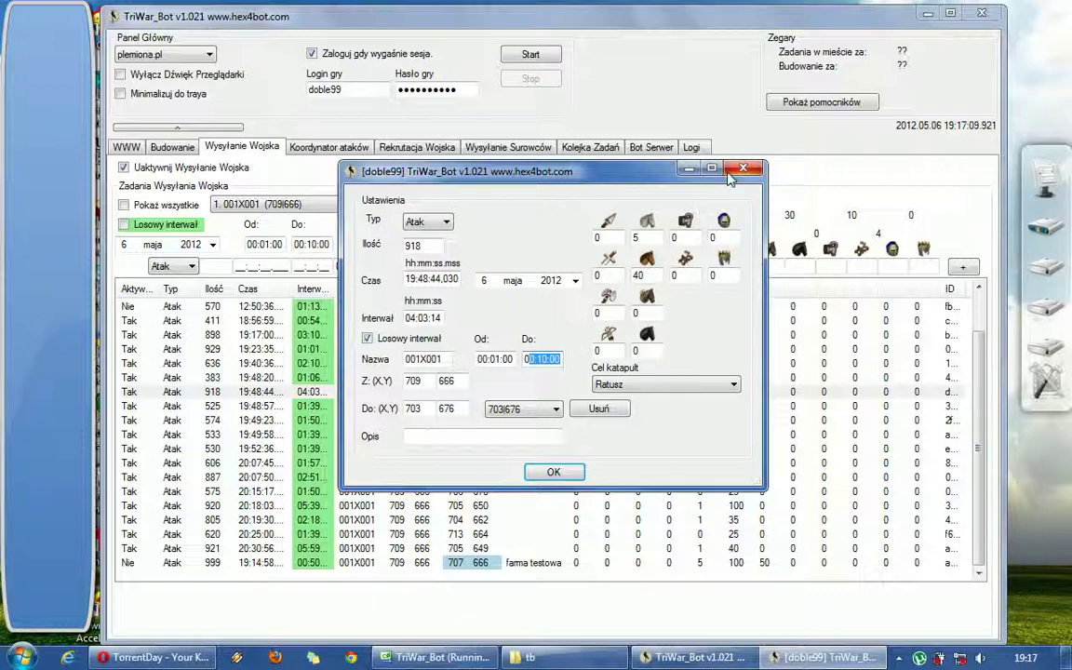
pyautogui.click(553, 472)
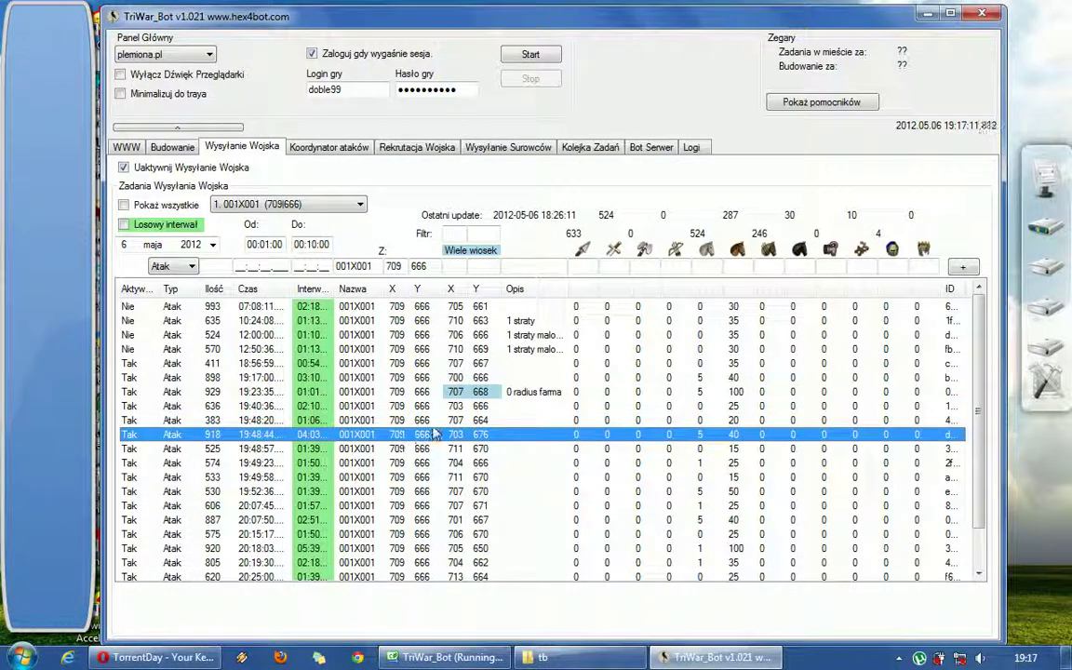
pyautogui.scroll(-1, 475, 372)
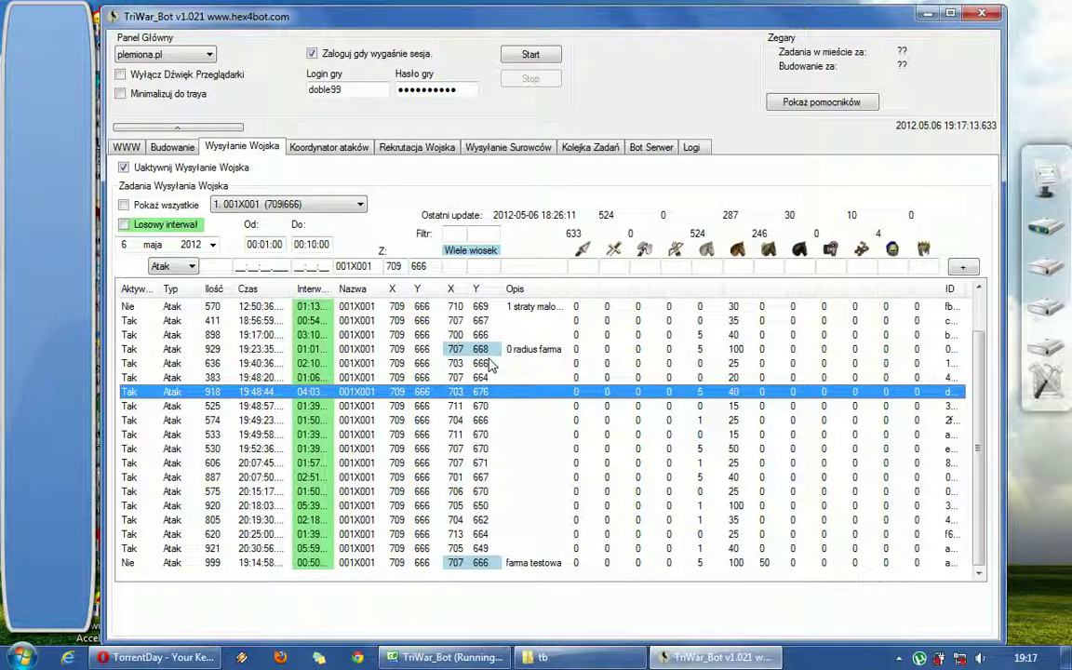